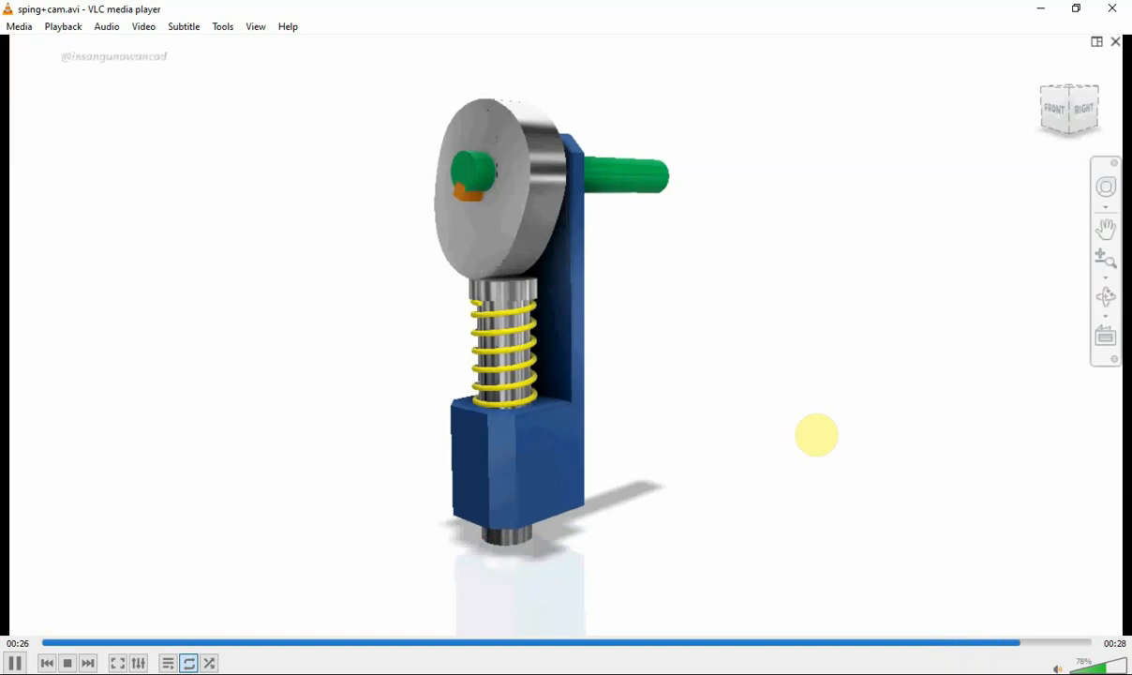
Pause the sping+cam.avi video and switch to the cam and spring assembly in Autodesk Inventor
{"action": "left_click", "coordinate": [14, 663]}
{"action": "left_click", "coordinate": [1038, 8]}
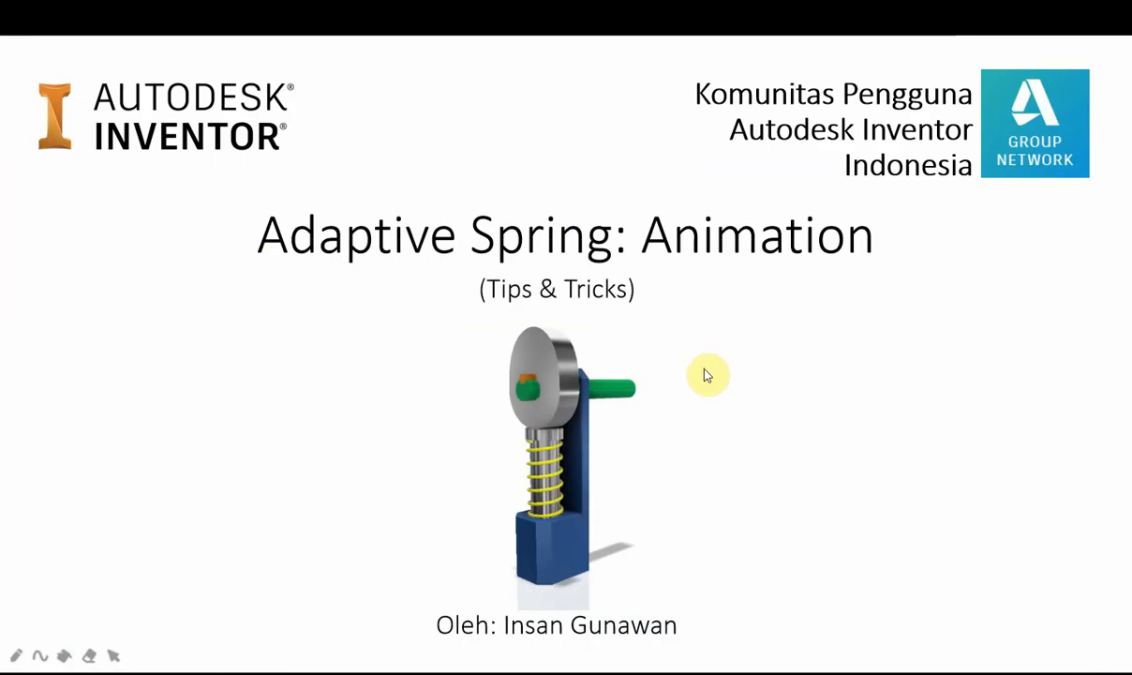
{"action": "key", "text": "alt+Tab"}
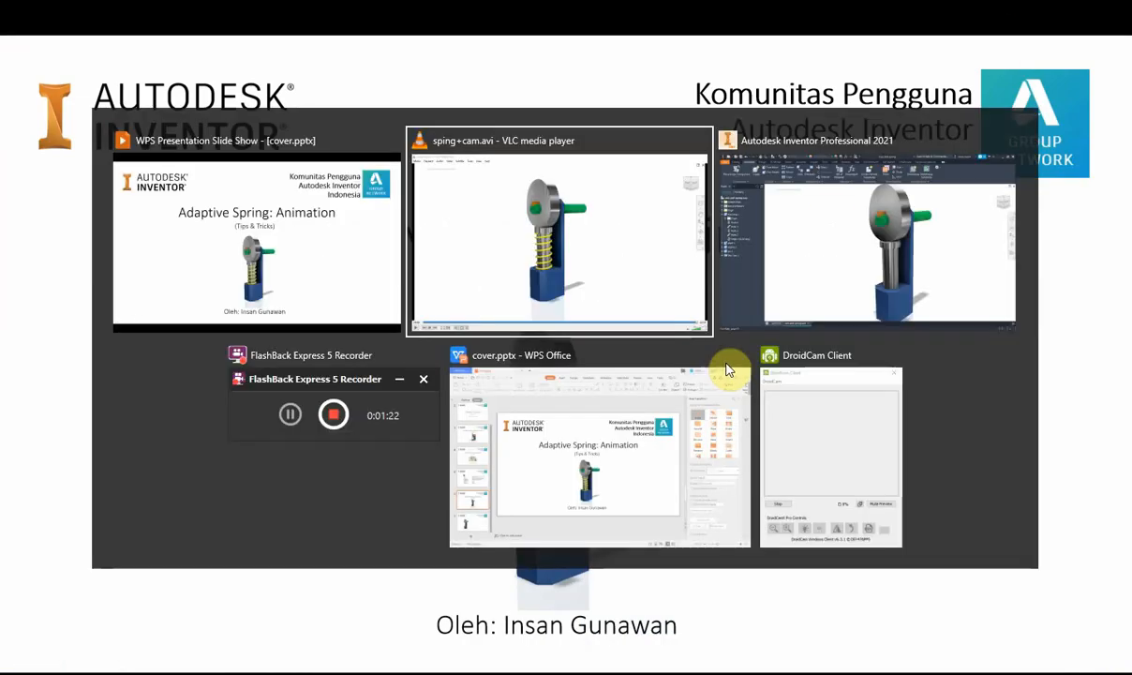
{"action": "key", "text": "alt+Tab"}
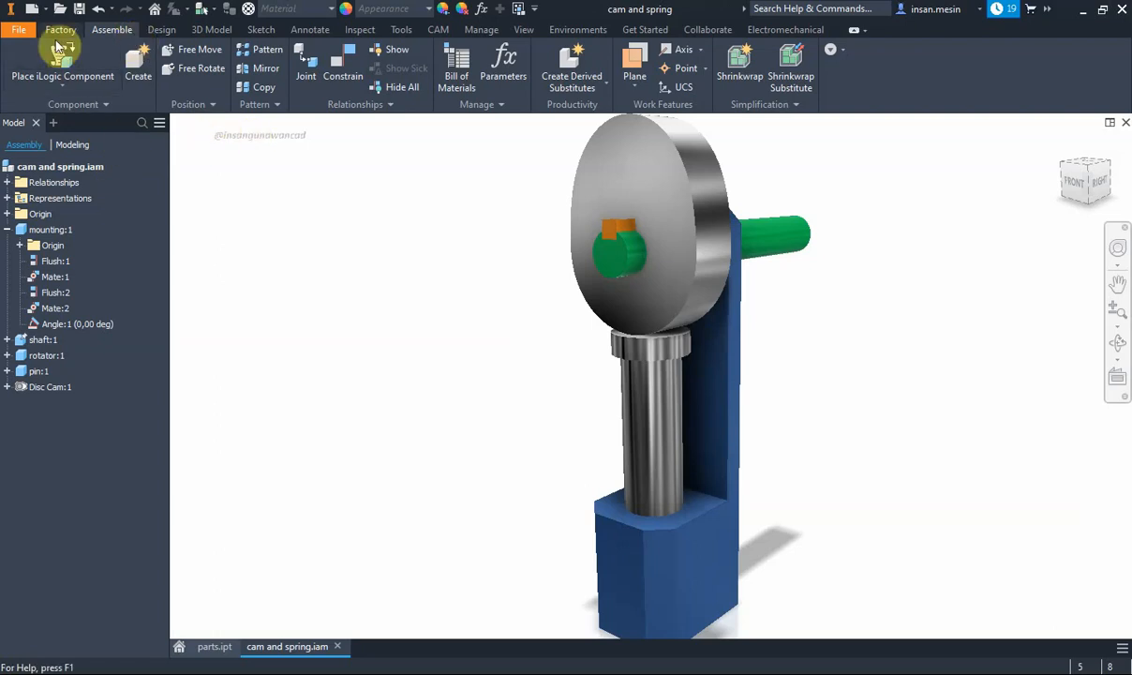
{"action": "left_click", "coordinate": [1111, 188]}
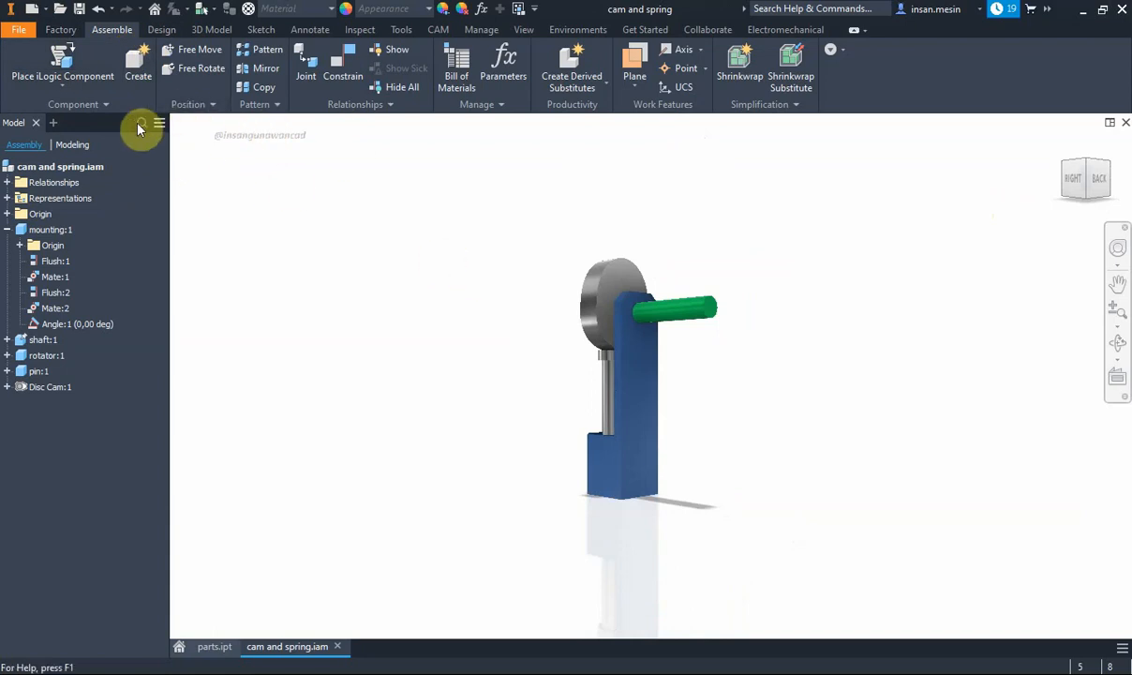
{"action": "left_click", "coordinate": [66, 86]}
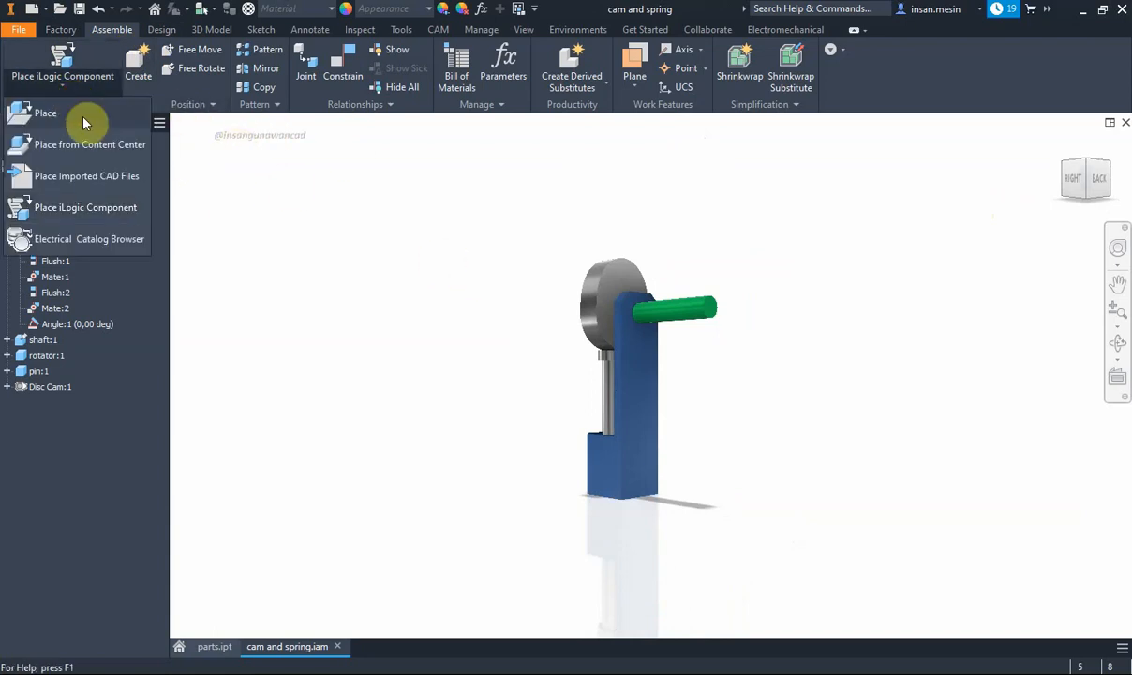
{"action": "left_click", "coordinate": [86, 121]}
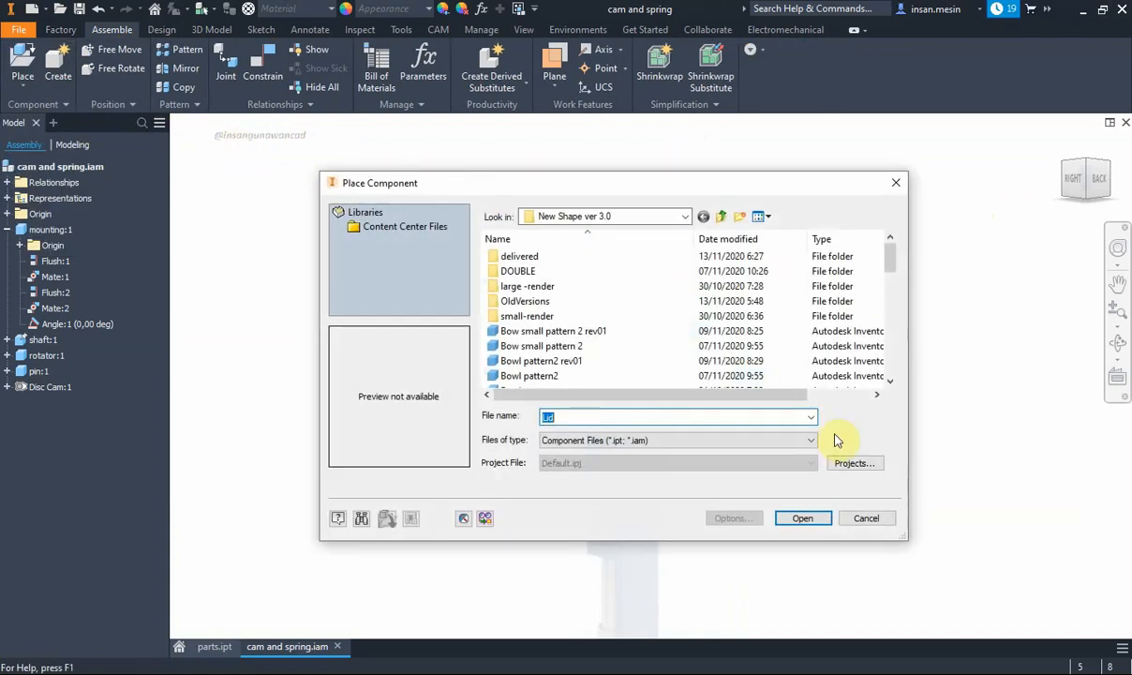
{"action": "left_click", "coordinate": [863, 519]}
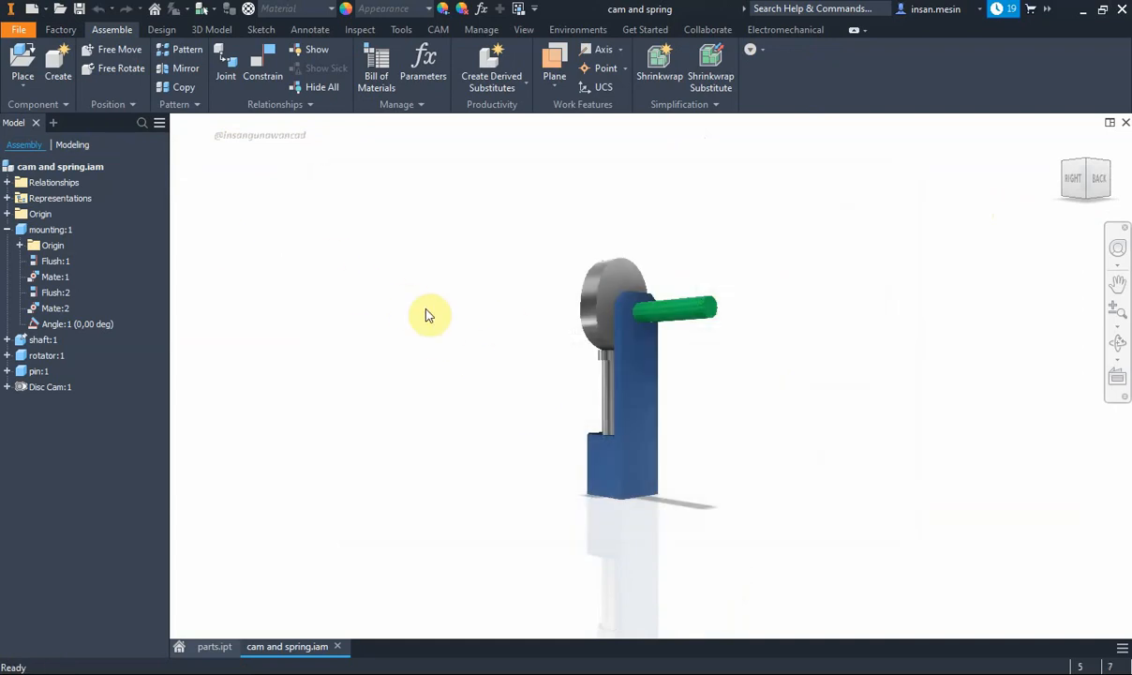
Show the assembly from the right and switch its projection from perspective to orthographic
{"action": "middle_click_drag", "start_coordinate": [543, 316], "coordinate": [678, 323], "text": "shift"}
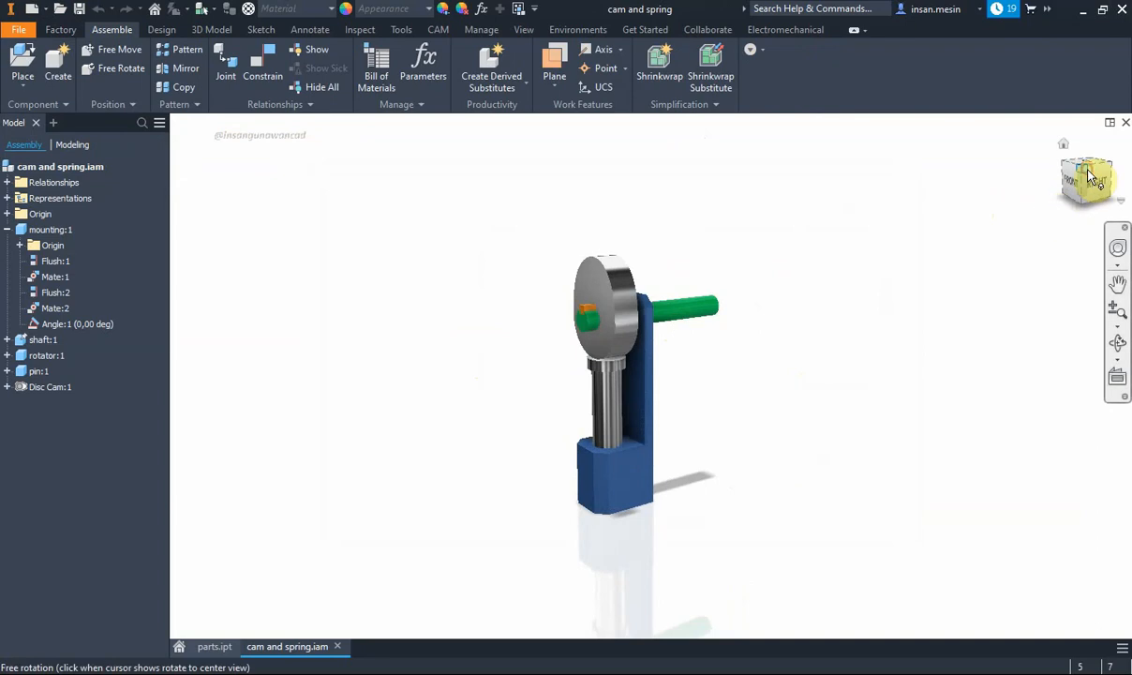
{"action": "scroll", "coordinate": [648, 442], "scroll_direction": "up", "scroll_amount": 4}
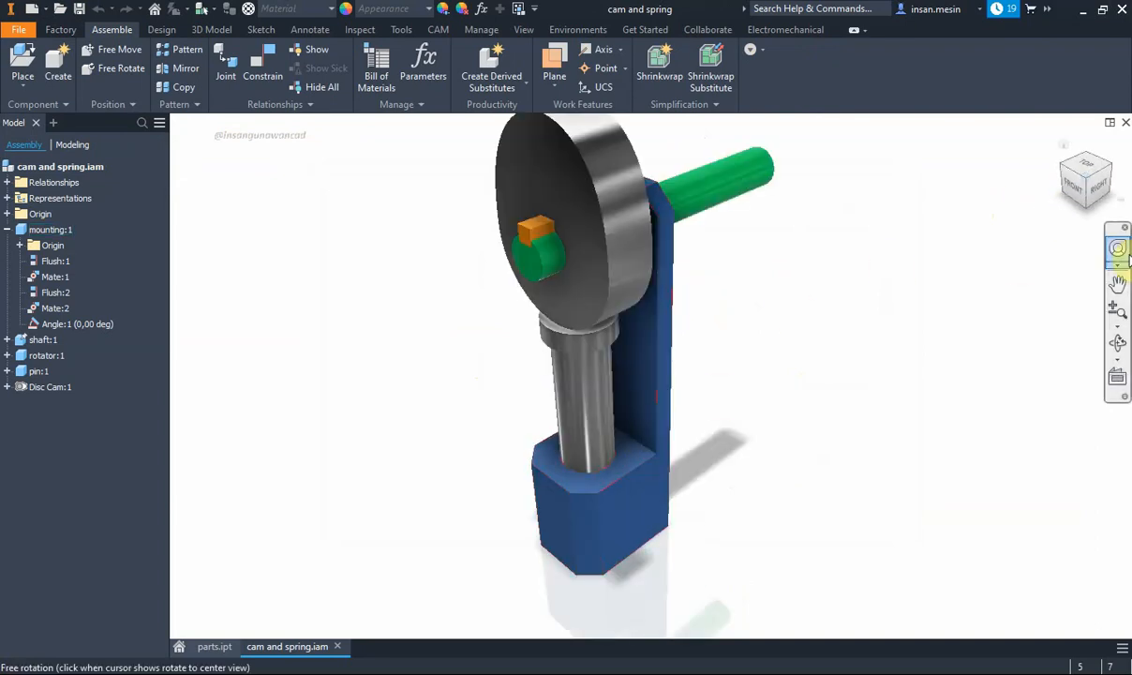
{"action": "left_click", "coordinate": [1106, 194]}
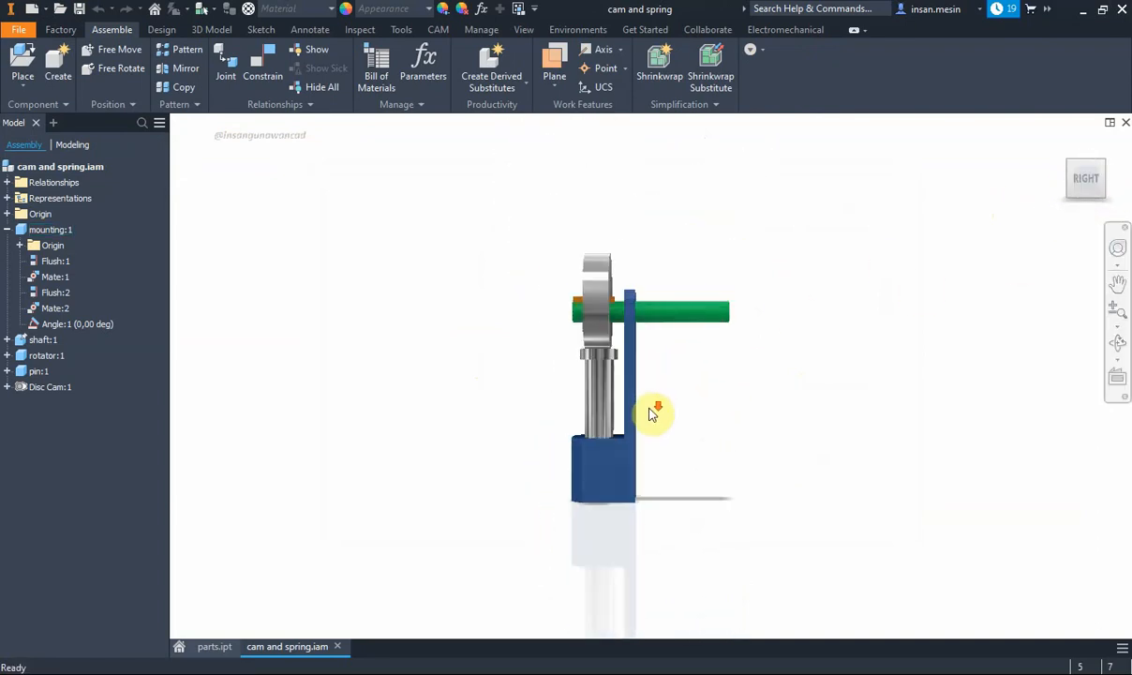
{"action": "middle_click_drag", "start_coordinate": [652, 414], "coordinate": [664, 413]}
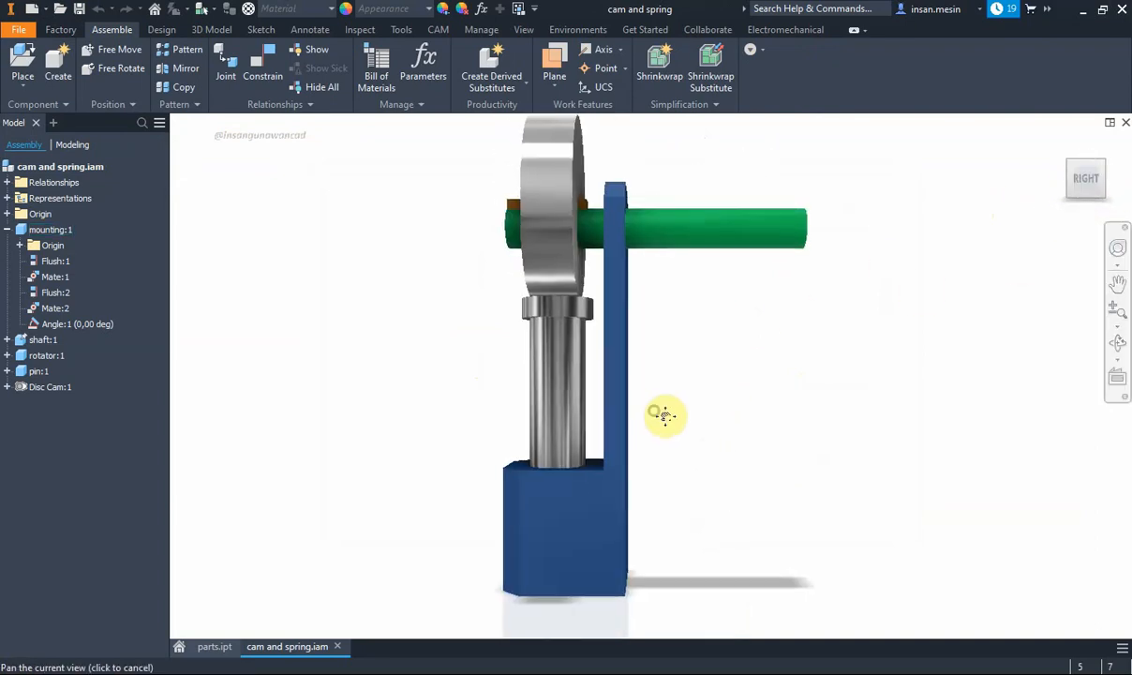
{"action": "left_click", "coordinate": [526, 30]}
{"action": "left_click", "coordinate": [464, 51]}
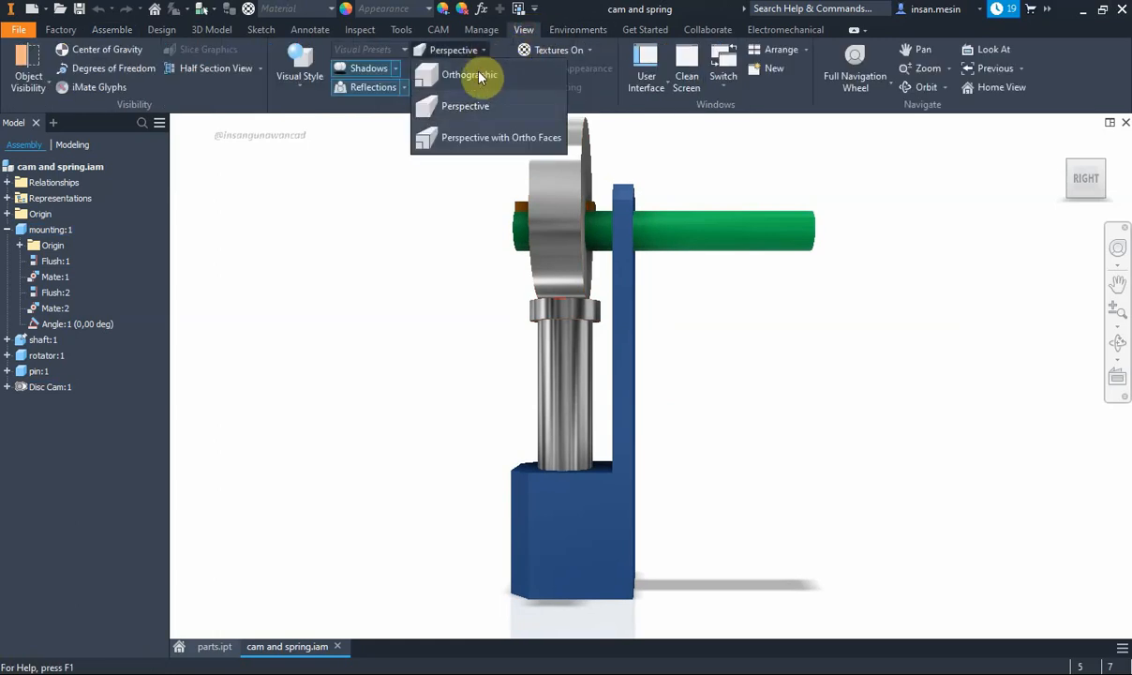
{"action": "left_click", "coordinate": [478, 77]}
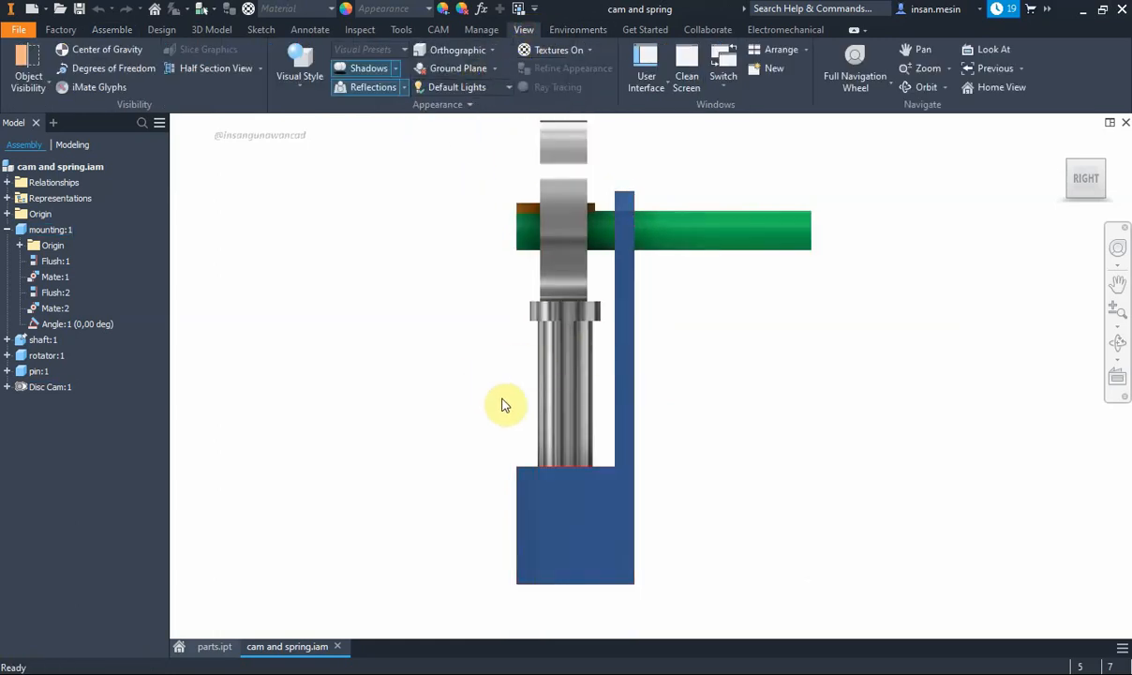
Create a new in-place component named pegas from the Metric template Standard (mm).ipt
{"action": "middle_click_drag", "start_coordinate": [542, 395], "coordinate": [577, 412], "text": "shift"}
{"action": "left_click", "coordinate": [111, 29]}
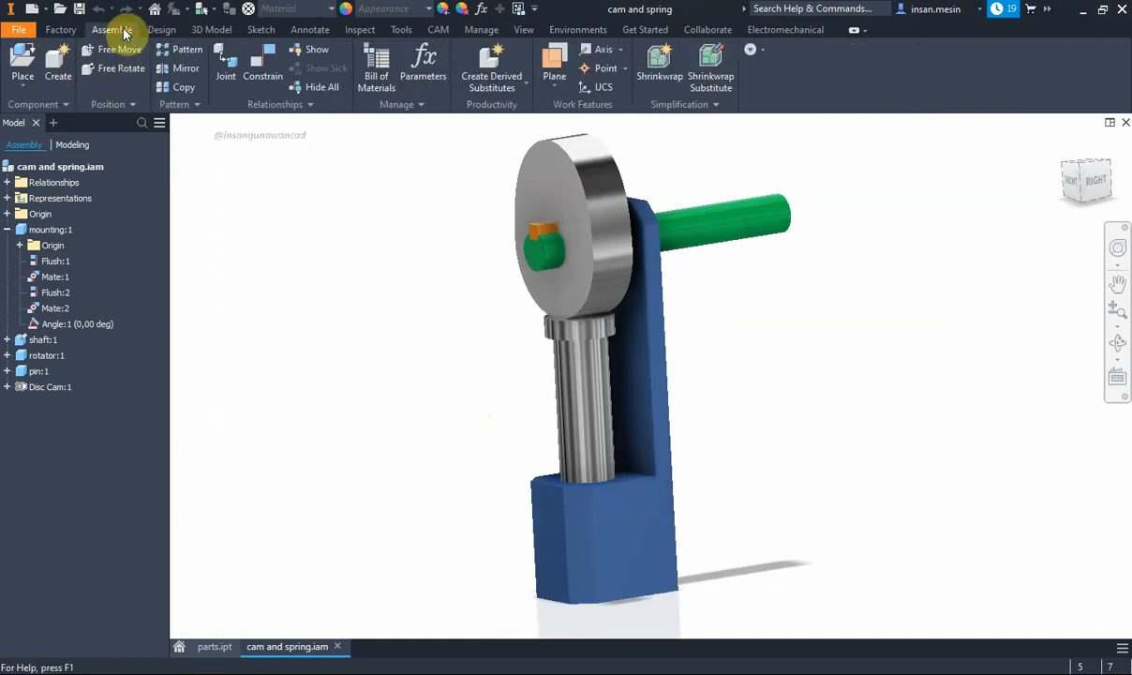
{"action": "left_click", "coordinate": [62, 70]}
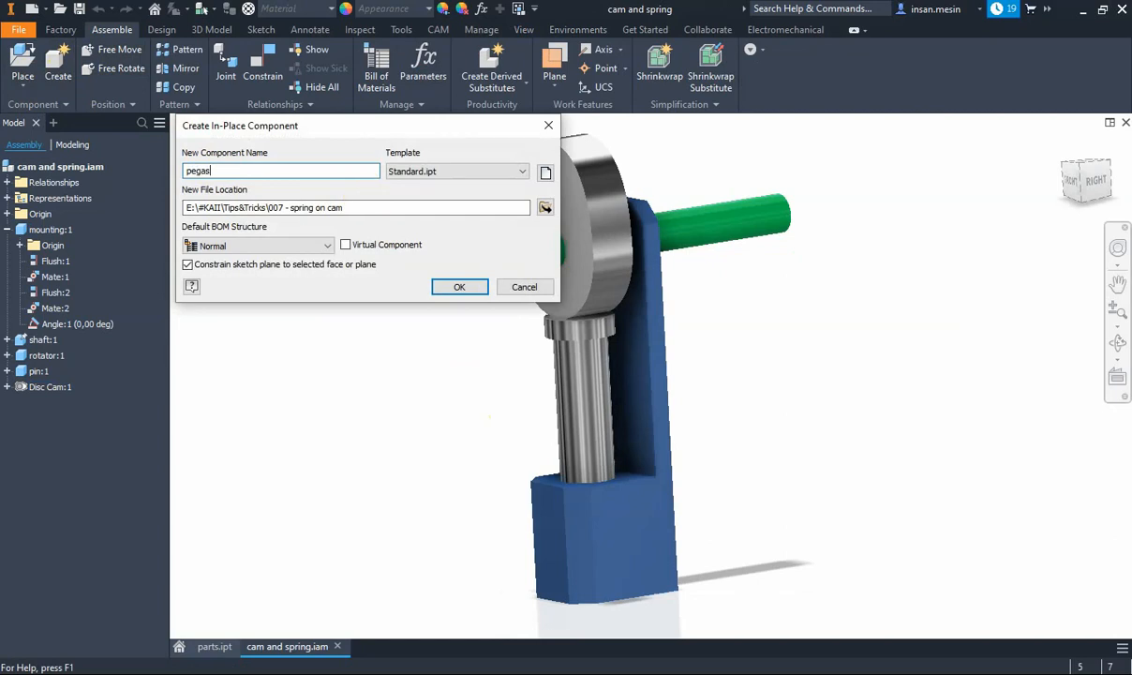
{"action": "left_click", "coordinate": [522, 172]}
{"action": "left_click", "coordinate": [522, 172]}
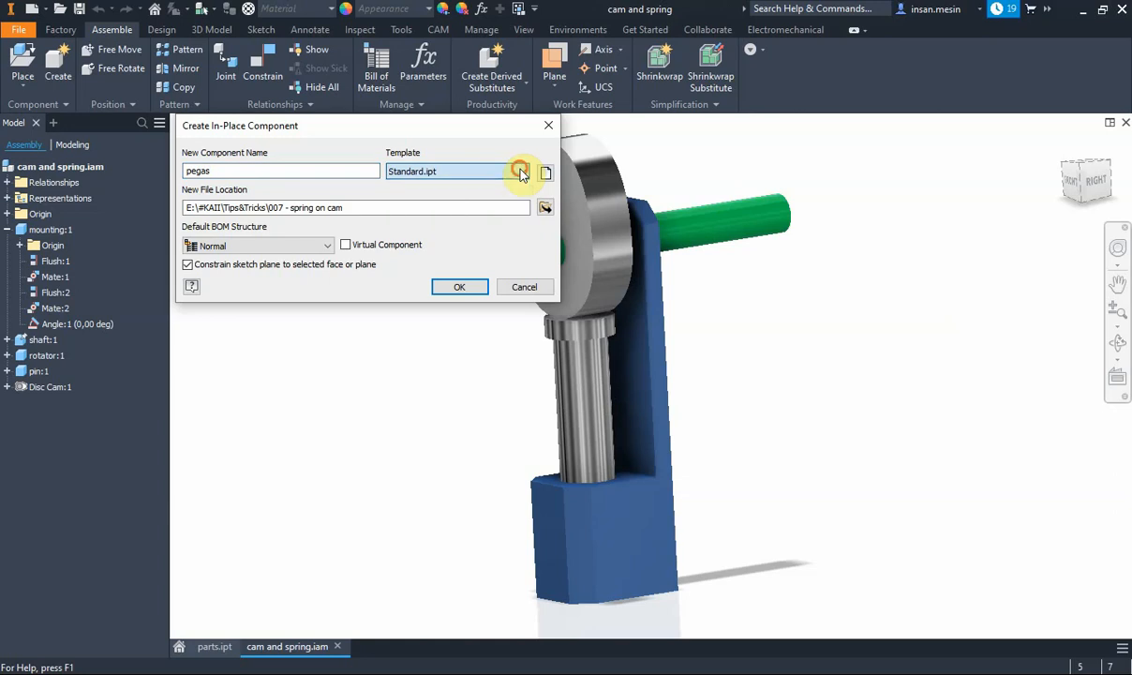
{"action": "left_click", "coordinate": [546, 171]}
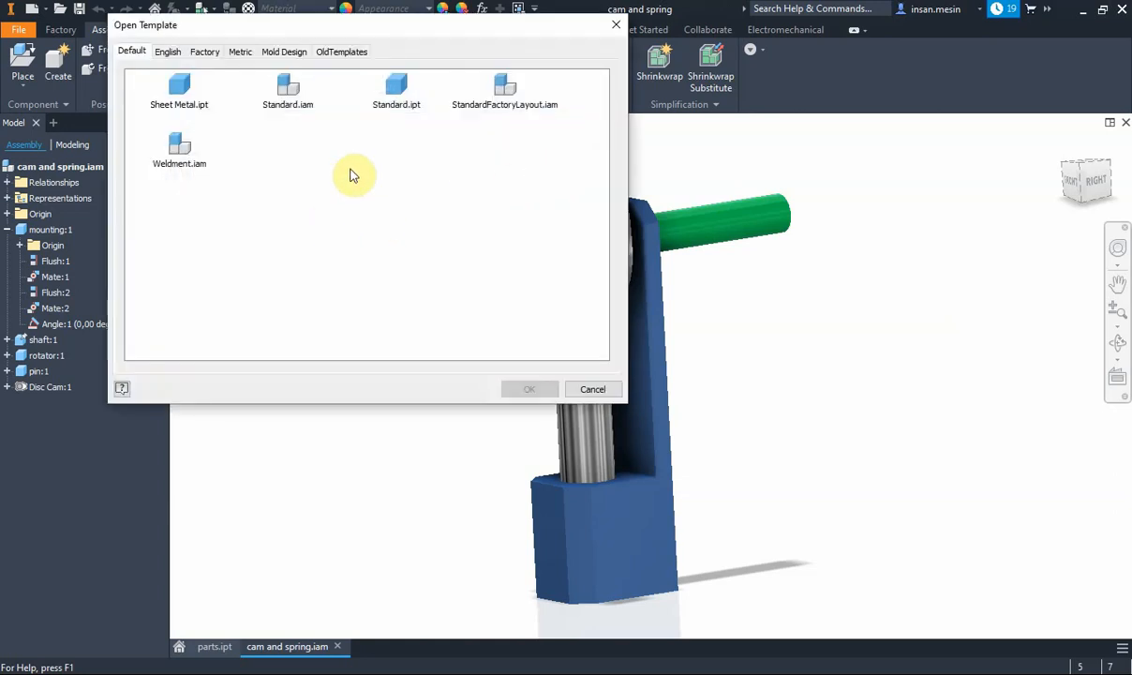
{"action": "left_click", "coordinate": [236, 52]}
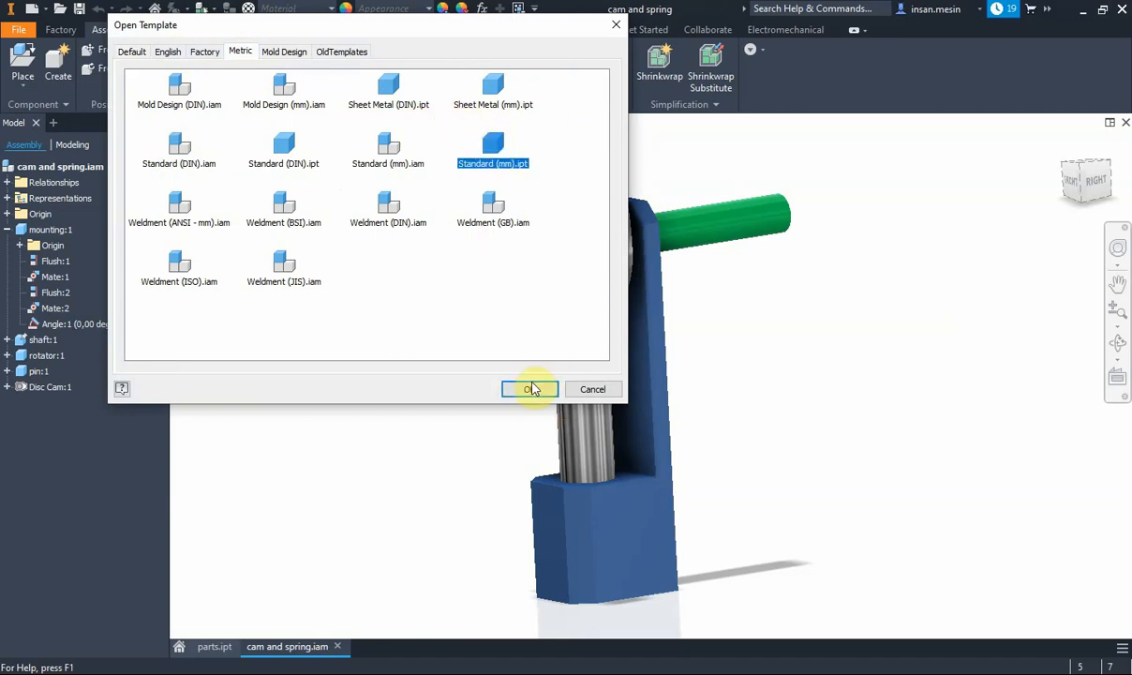
{"action": "left_click", "coordinate": [529, 387]}
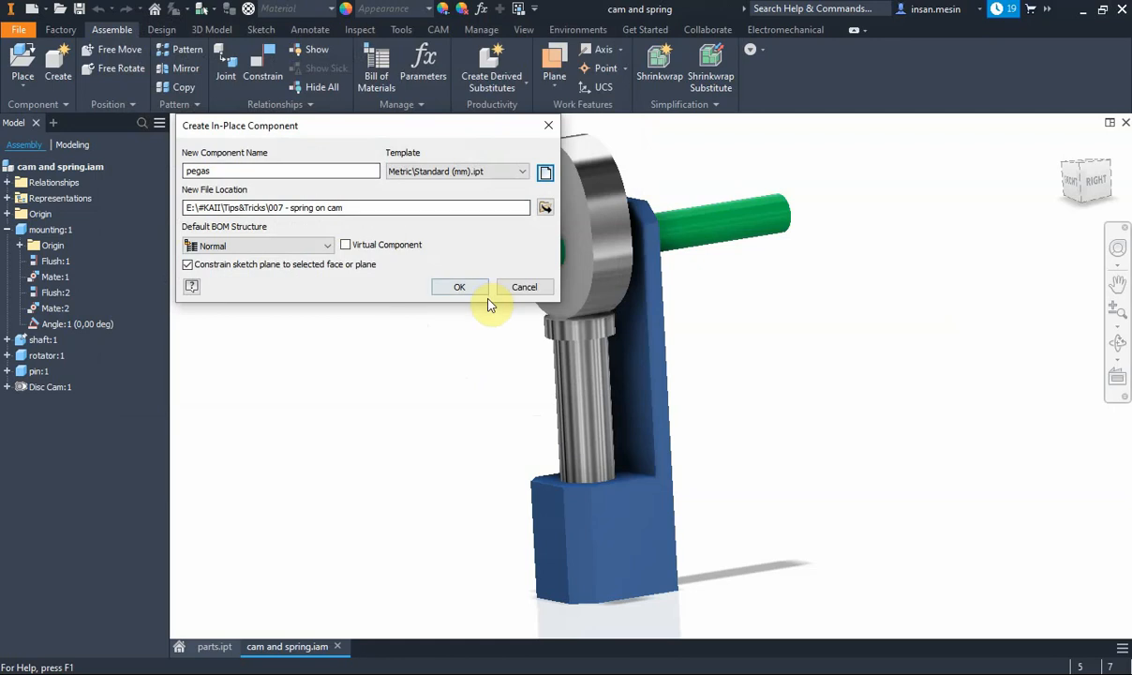
{"action": "left_click", "coordinate": [460, 288]}
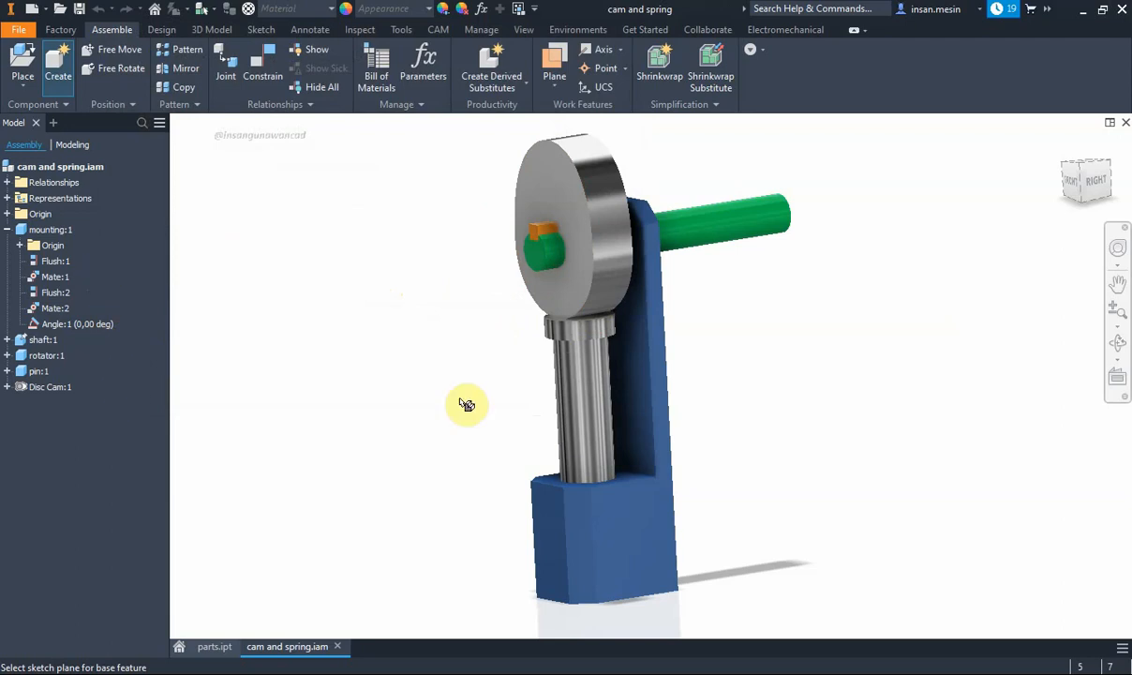
Place the new component on the XY plane of the shaft's origin
{"action": "middle_click_drag", "start_coordinate": [495, 417], "coordinate": [620, 522], "text": "shift"}
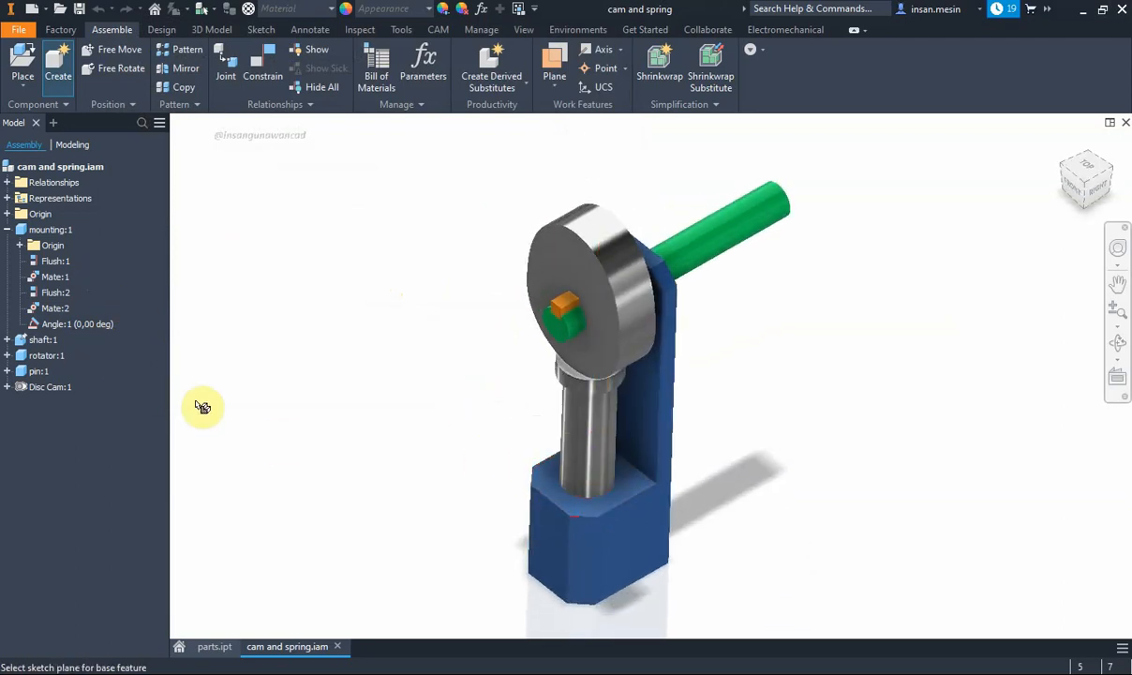
{"action": "left_click", "coordinate": [7, 339]}
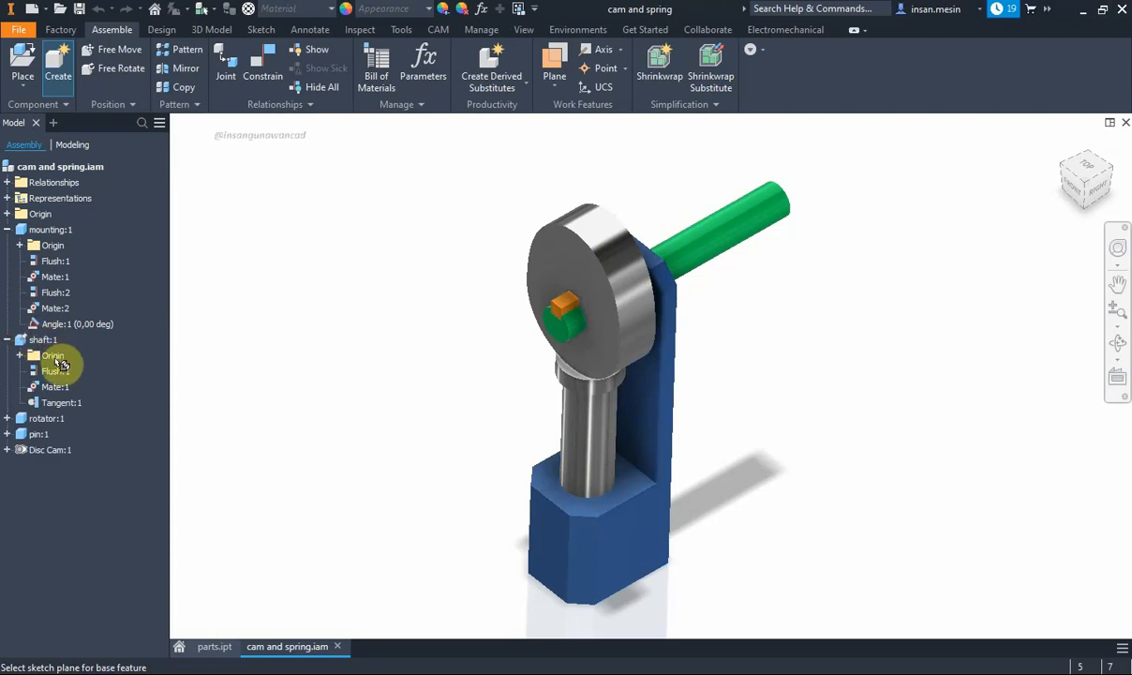
{"action": "left_click", "coordinate": [20, 355]}
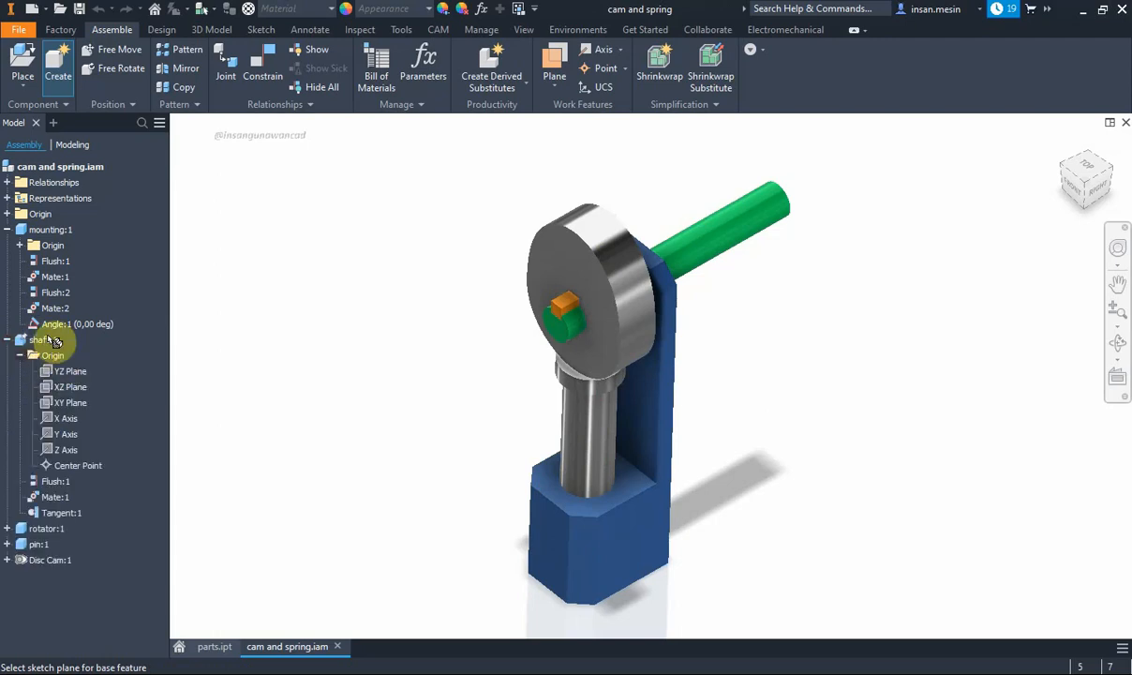
{"action": "left_click", "coordinate": [75, 405]}
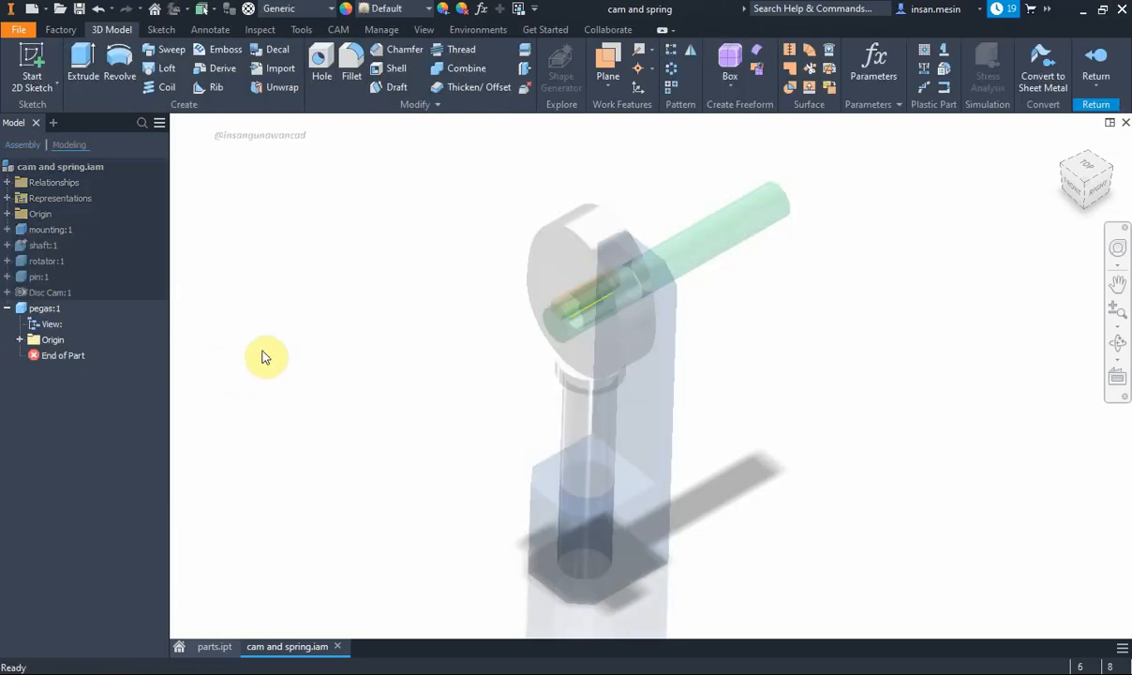
Start a 2D sketch on the XY plane of the pegas part
{"action": "left_click", "coordinate": [1076, 192]}
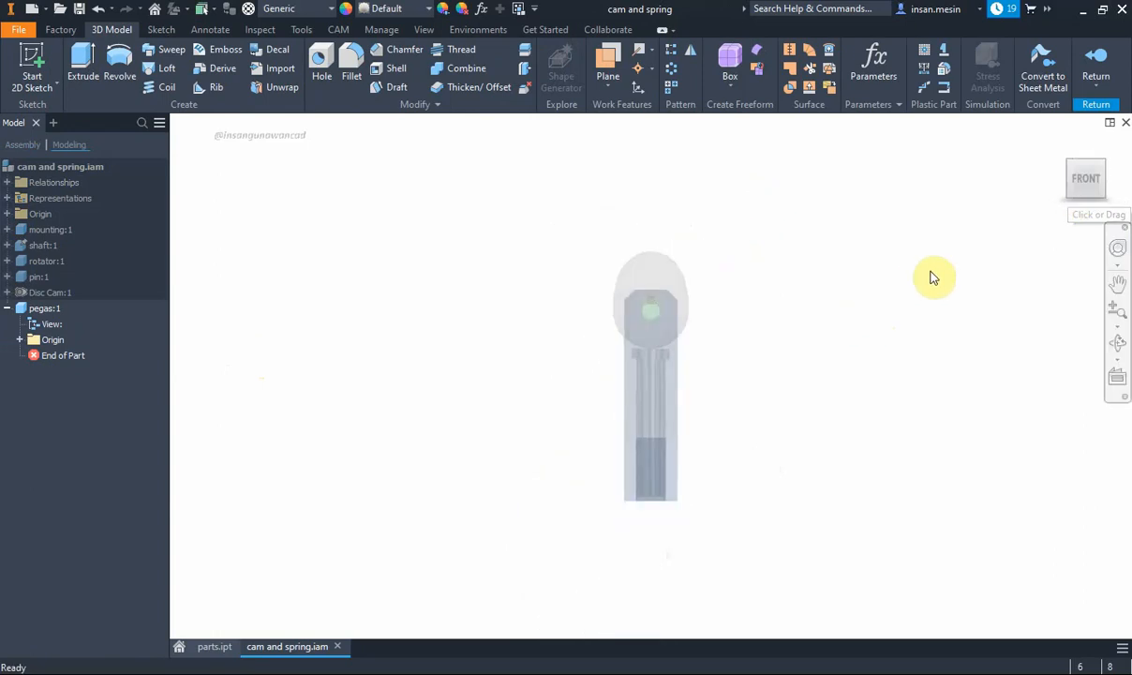
{"action": "left_click", "coordinate": [1103, 169]}
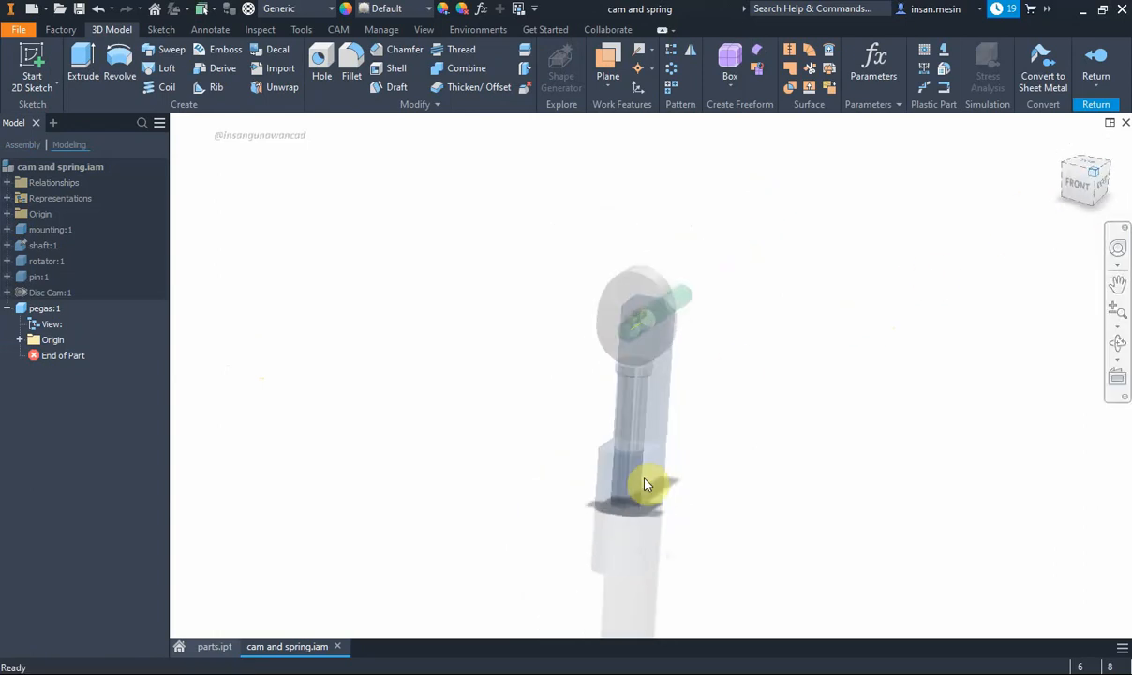
{"action": "left_click", "coordinate": [20, 340]}
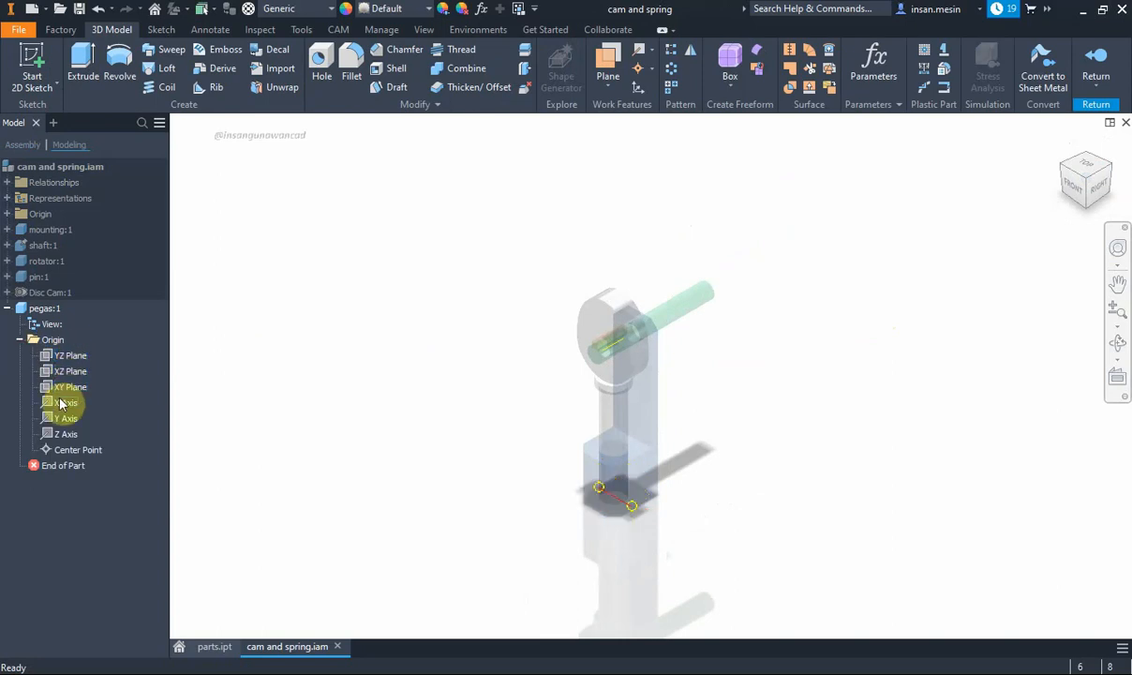
{"action": "left_click", "coordinate": [31, 56]}
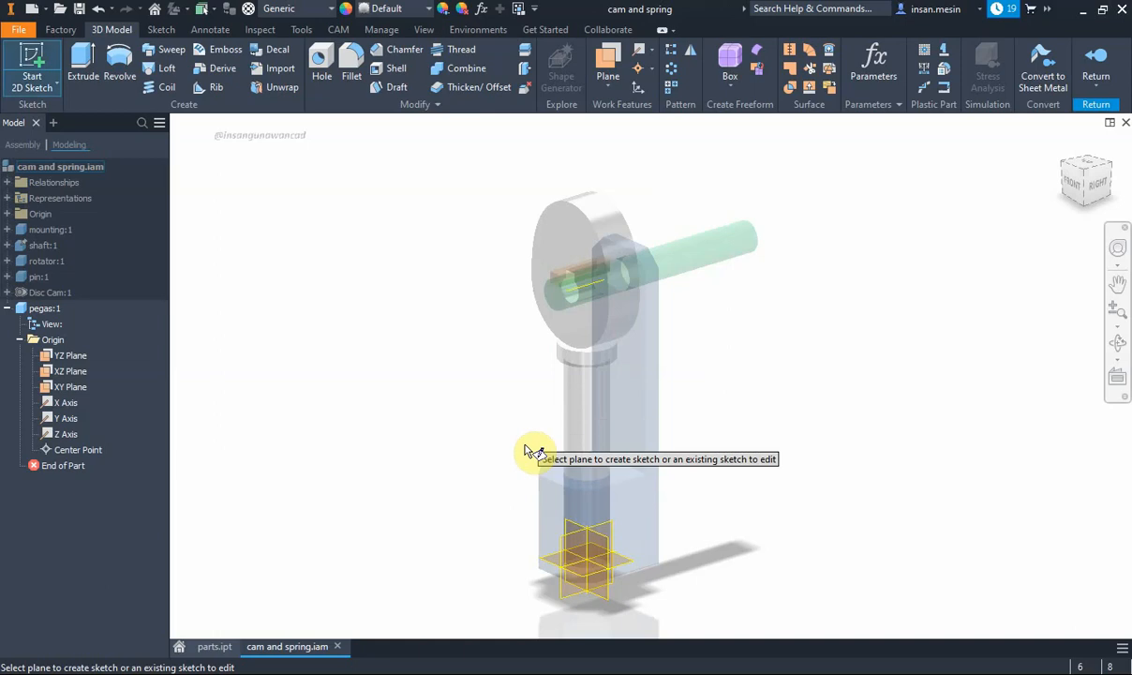
{"action": "left_click", "coordinate": [573, 523]}
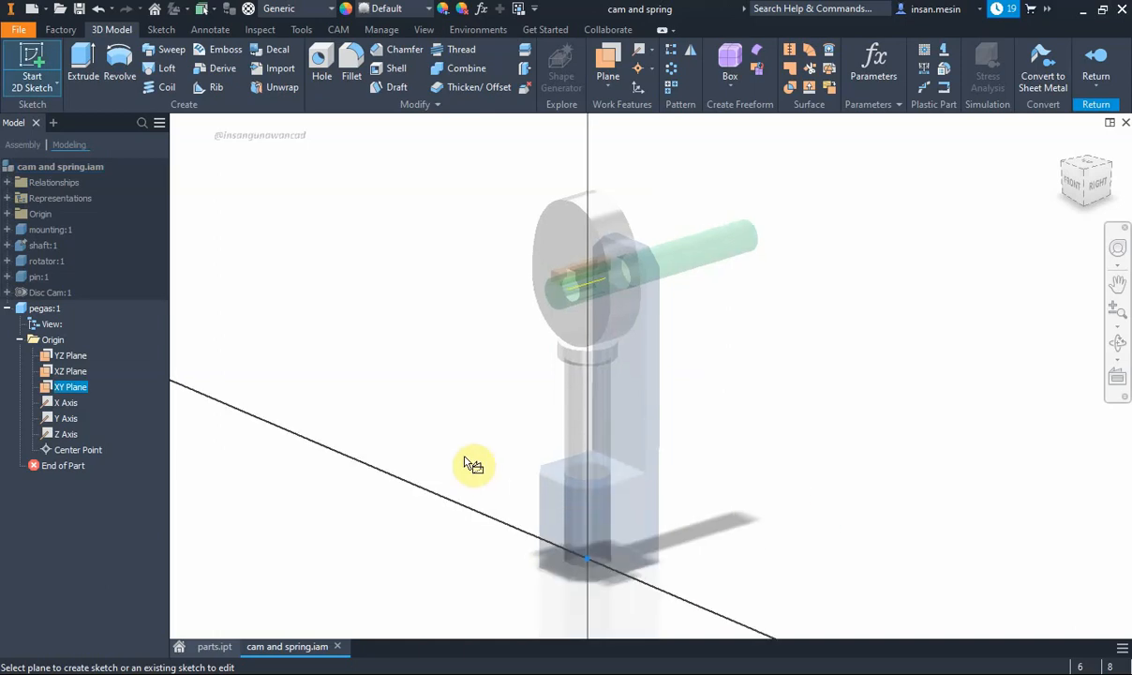
{"action": "middle_click_drag", "start_coordinate": [717, 241], "coordinate": [703, 387]}
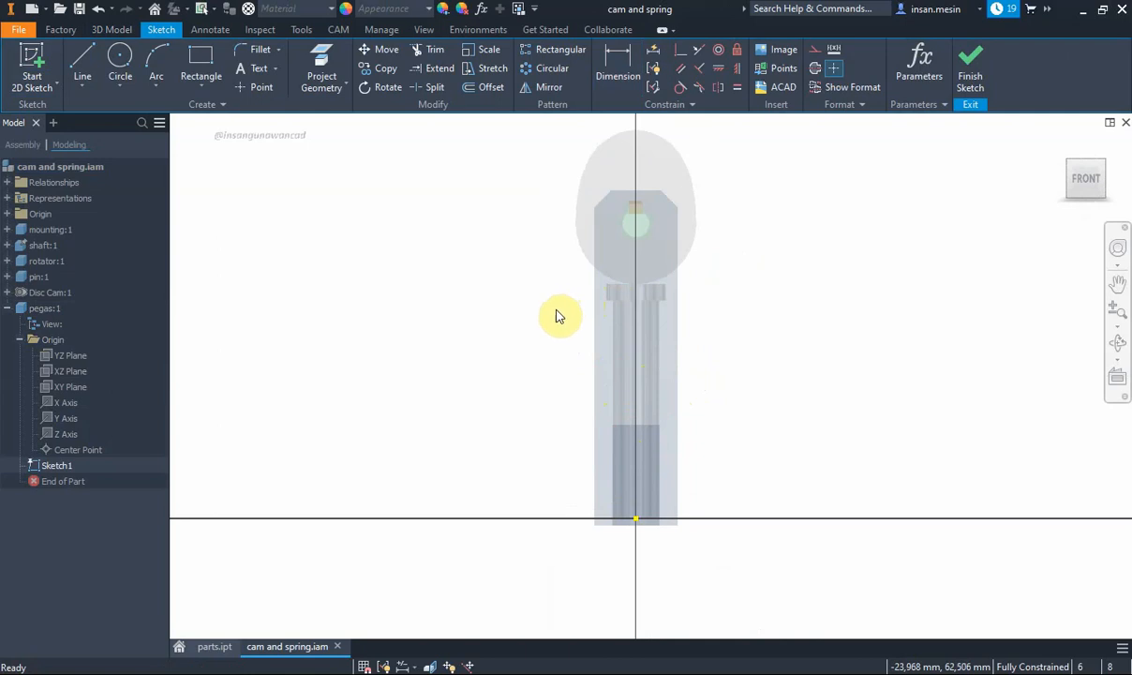
Project the underside of the shaft's head and the top face of the mounting's lower block into the sketch
{"action": "left_click", "coordinate": [317, 59]}
{"action": "scroll", "coordinate": [611, 304], "scroll_direction": "up", "scroll_amount": 3}
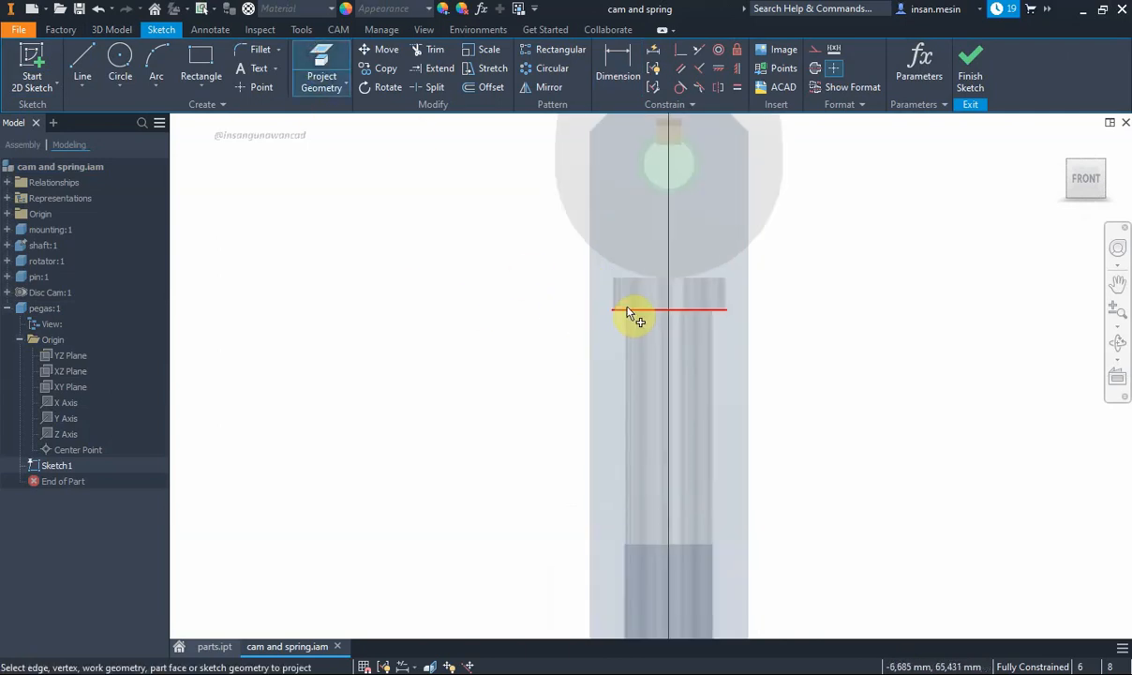
{"action": "left_click", "coordinate": [628, 310]}
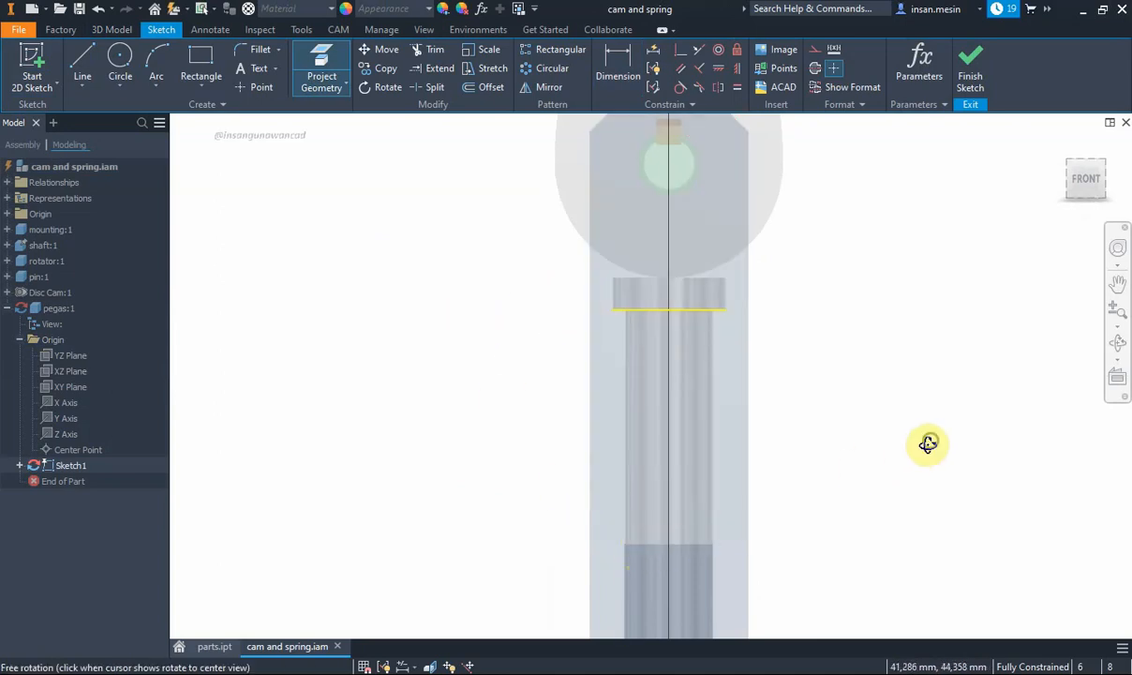
{"action": "middle_click_drag", "start_coordinate": [928, 443], "coordinate": [712, 516], "text": "shift"}
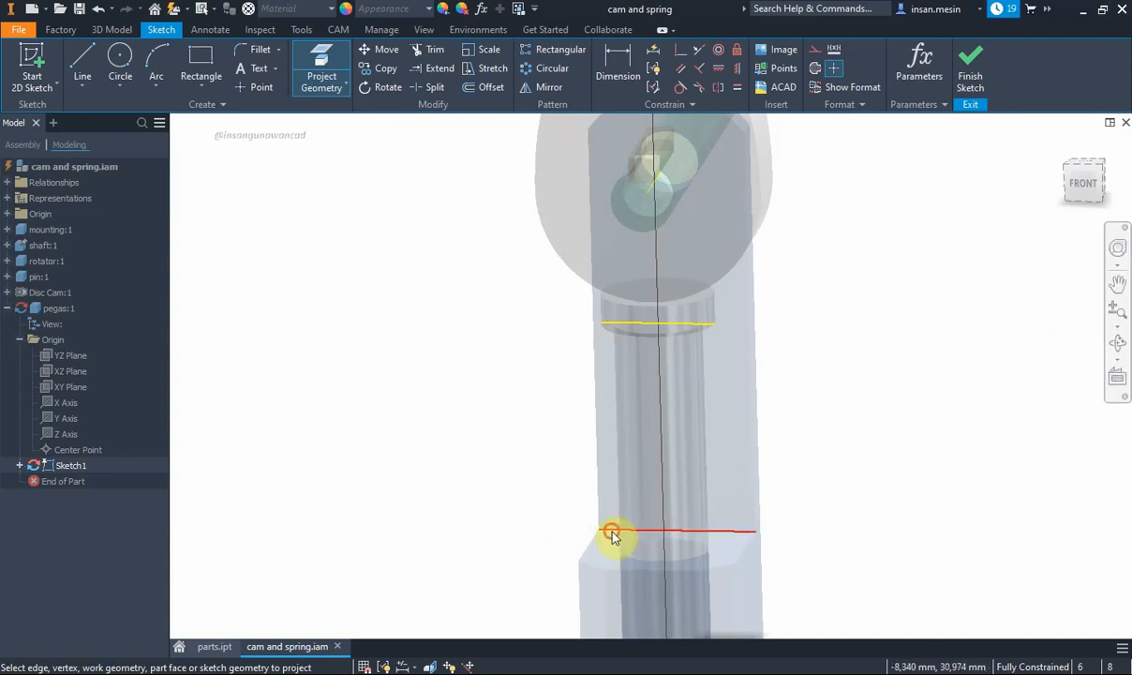
{"action": "left_click", "coordinate": [605, 547]}
{"action": "left_click", "coordinate": [1083, 183]}
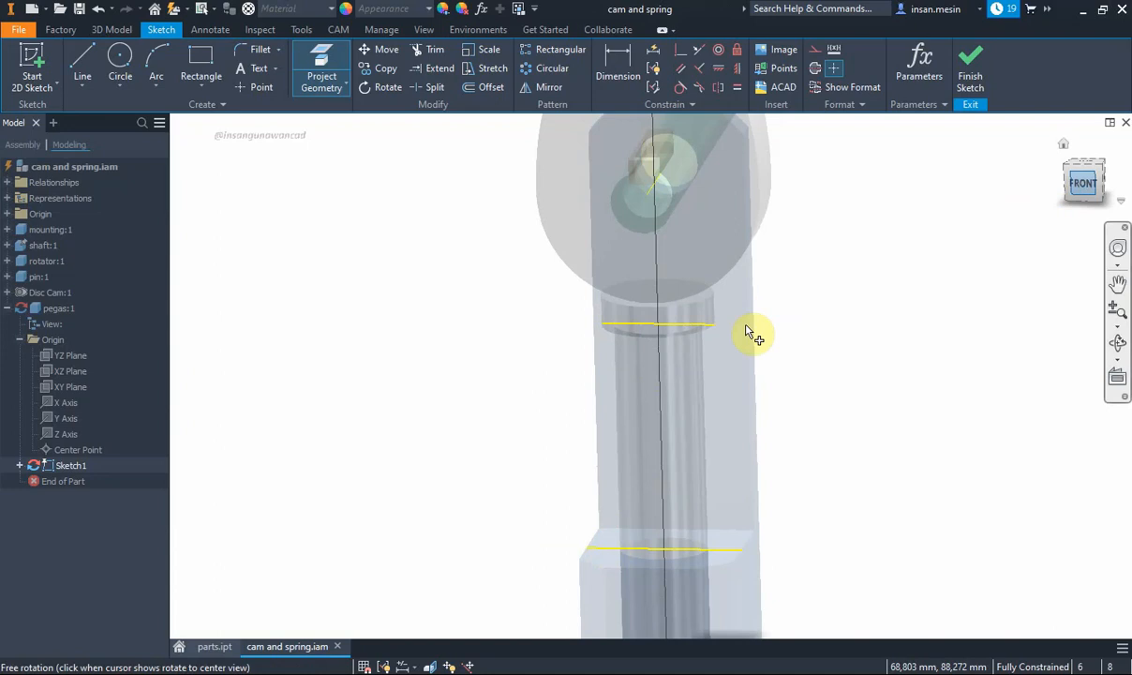
{"action": "scroll", "coordinate": [655, 412], "scroll_direction": "up", "scroll_amount": 4}
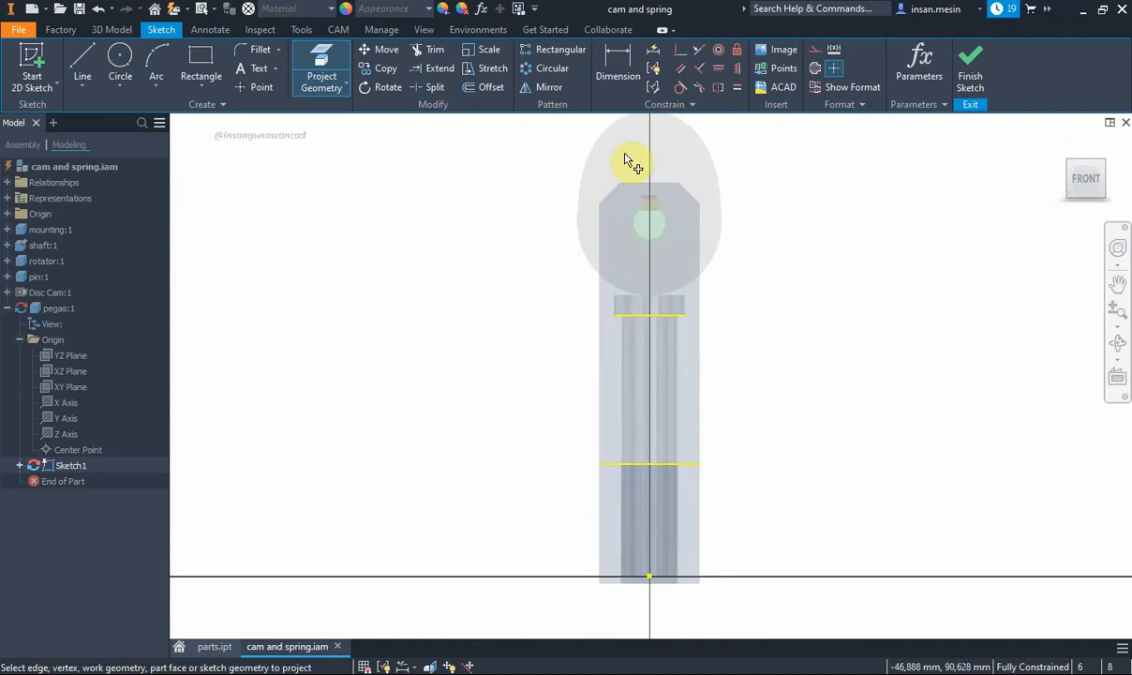
Add a driven vertical dimension between the projected underside of the shaft's head and the projected top of the mounting's lower block
{"action": "left_click", "coordinate": [614, 82]}
{"action": "left_click", "coordinate": [636, 315]}
{"action": "left_click", "coordinate": [620, 463]}
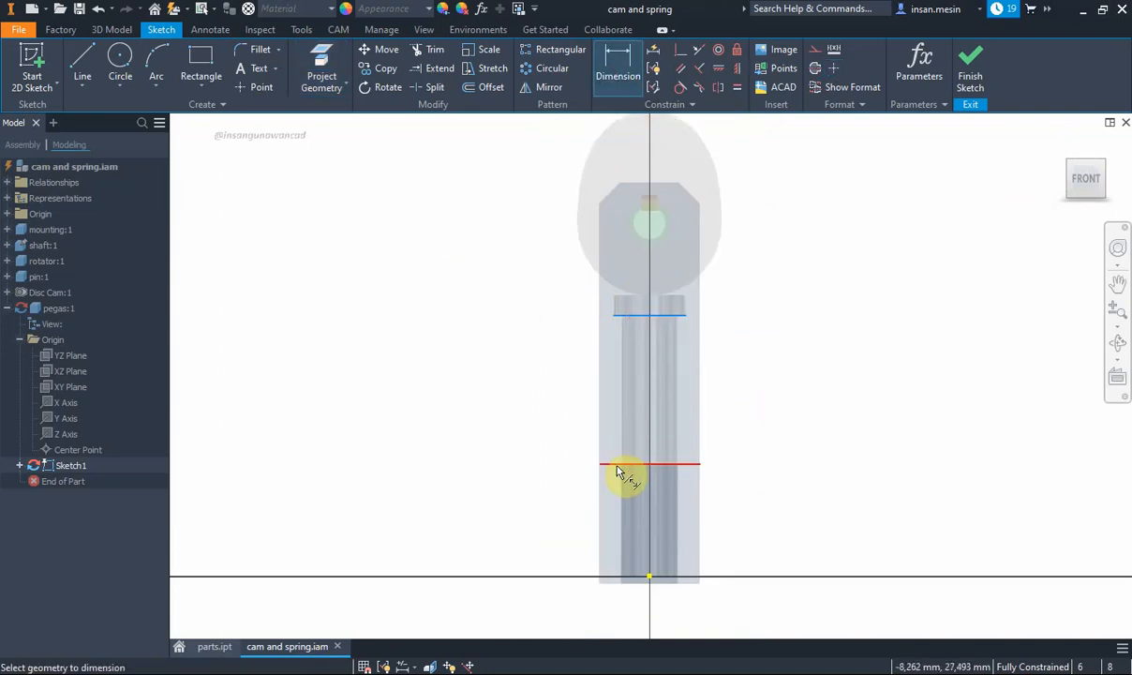
{"action": "left_click", "coordinate": [538, 386]}
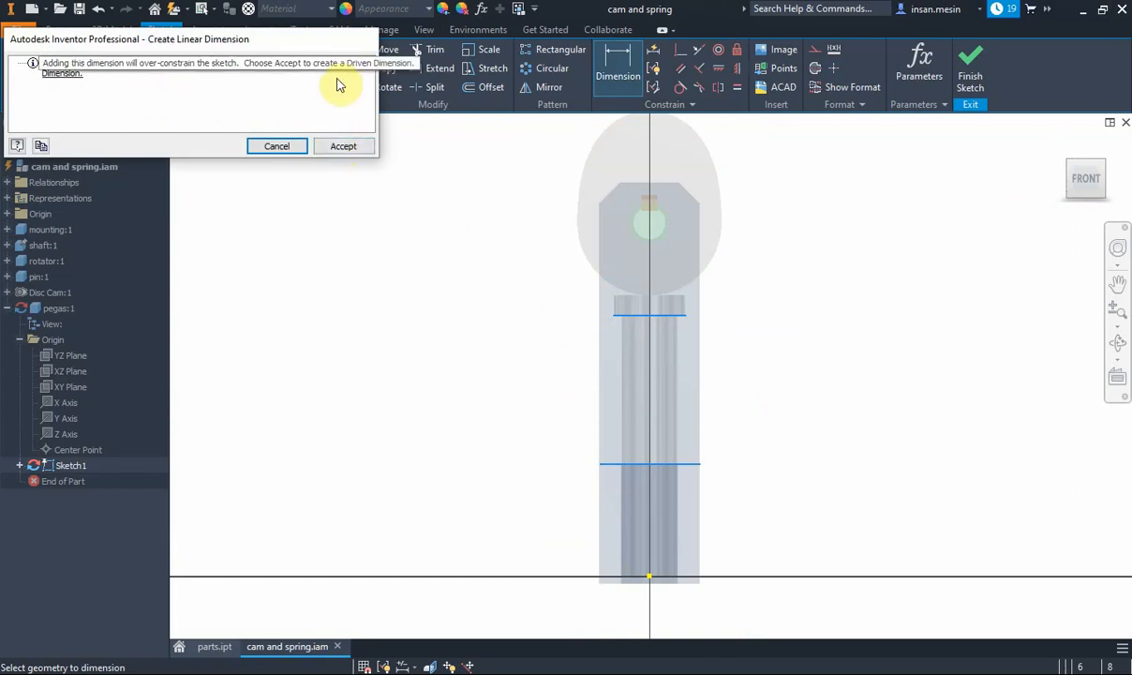
{"action": "left_click", "coordinate": [347, 147]}
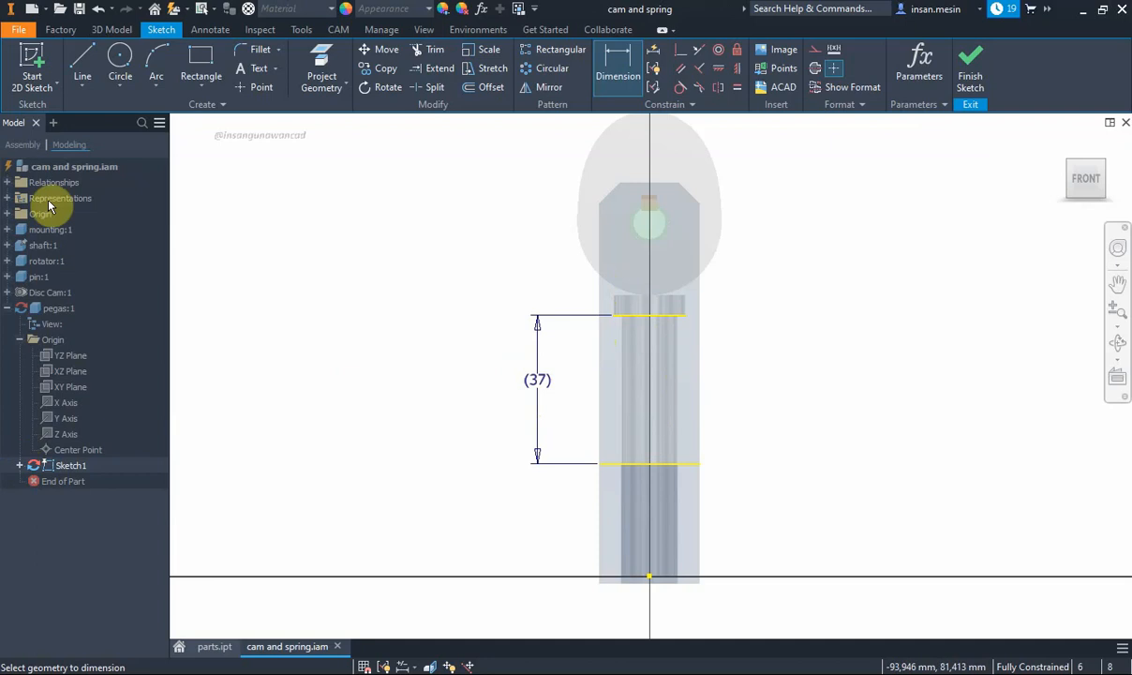
Sketch a circle about 2.2 mm in diameter just below the left end of the shaft head's projected line
{"action": "left_click", "coordinate": [126, 70]}
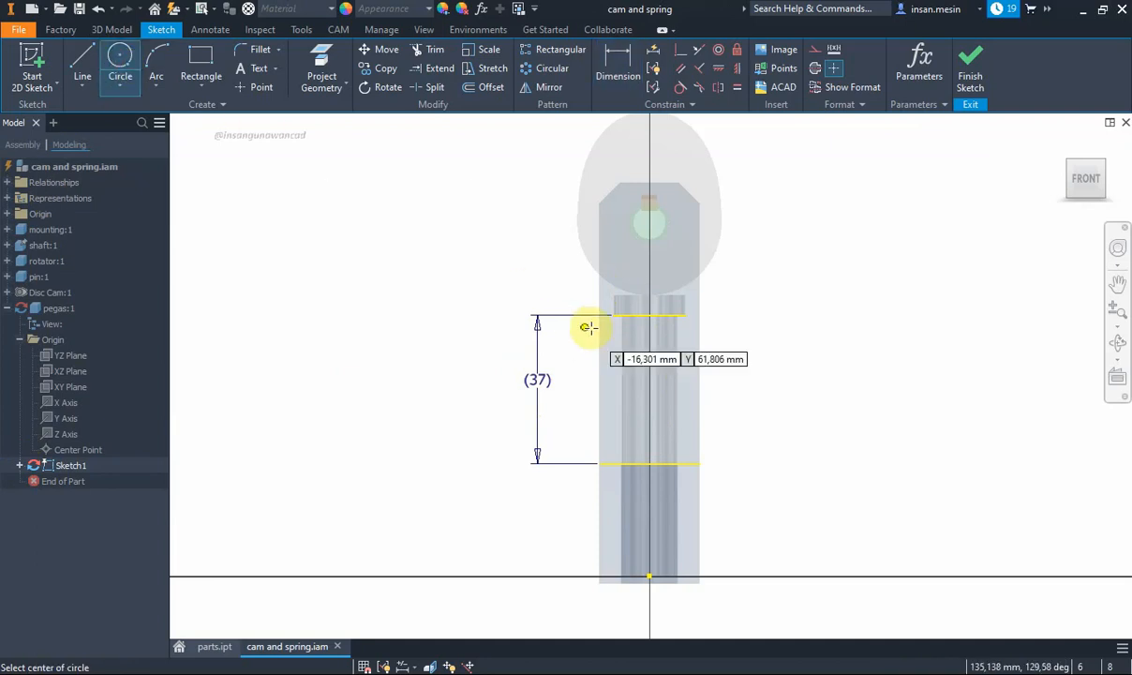
{"action": "scroll", "coordinate": [582, 327], "scroll_direction": "down", "scroll_amount": 5}
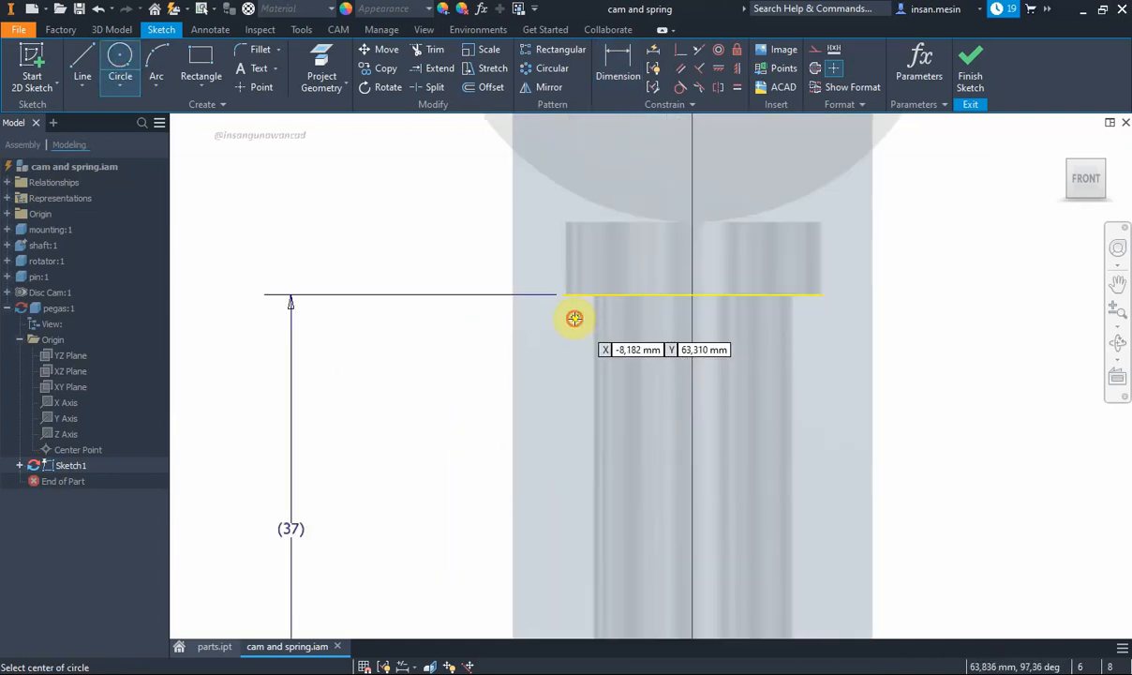
{"action": "left_click", "coordinate": [574, 318]}
{"action": "left_click", "coordinate": [581, 307]}
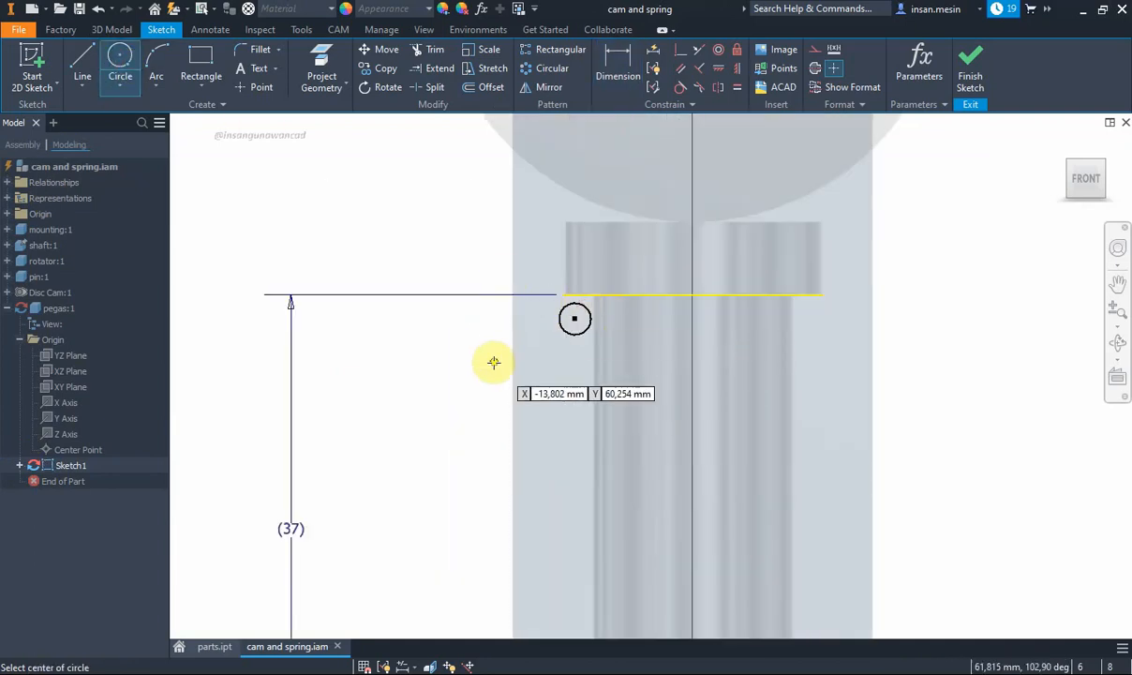
Dimension the circle's diameter as 1.5 mm
{"action": "left_click", "coordinate": [617, 67]}
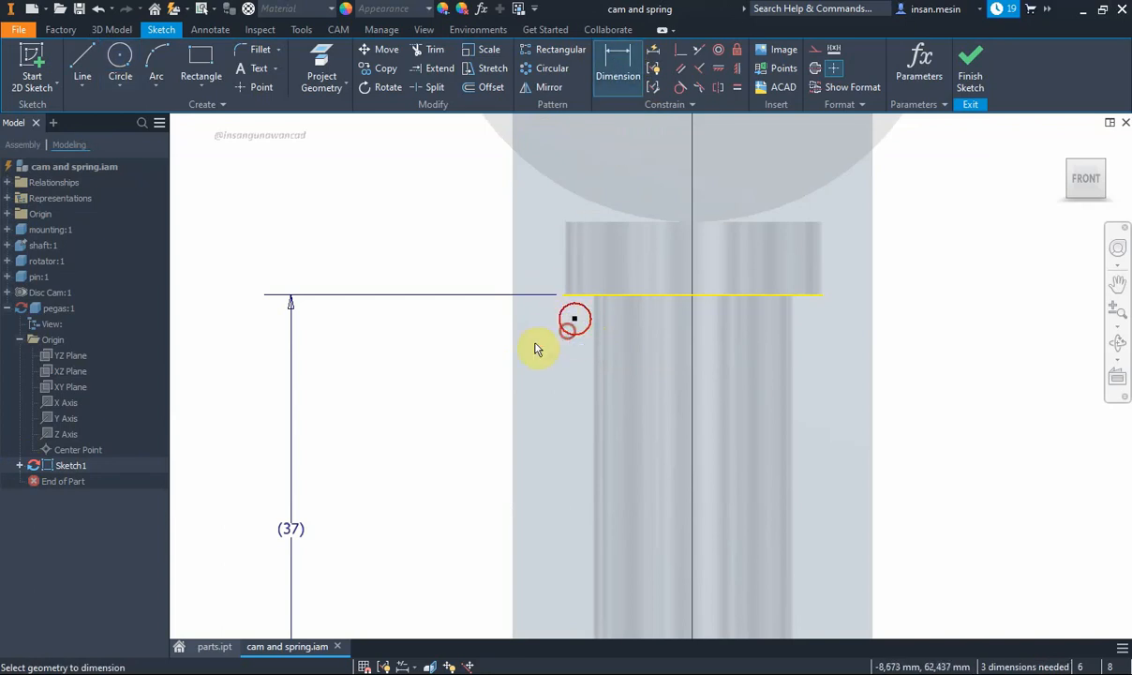
{"action": "left_click", "coordinate": [565, 330]}
{"action": "left_click", "coordinate": [480, 365]}
{"action": "type", "text": "1"}
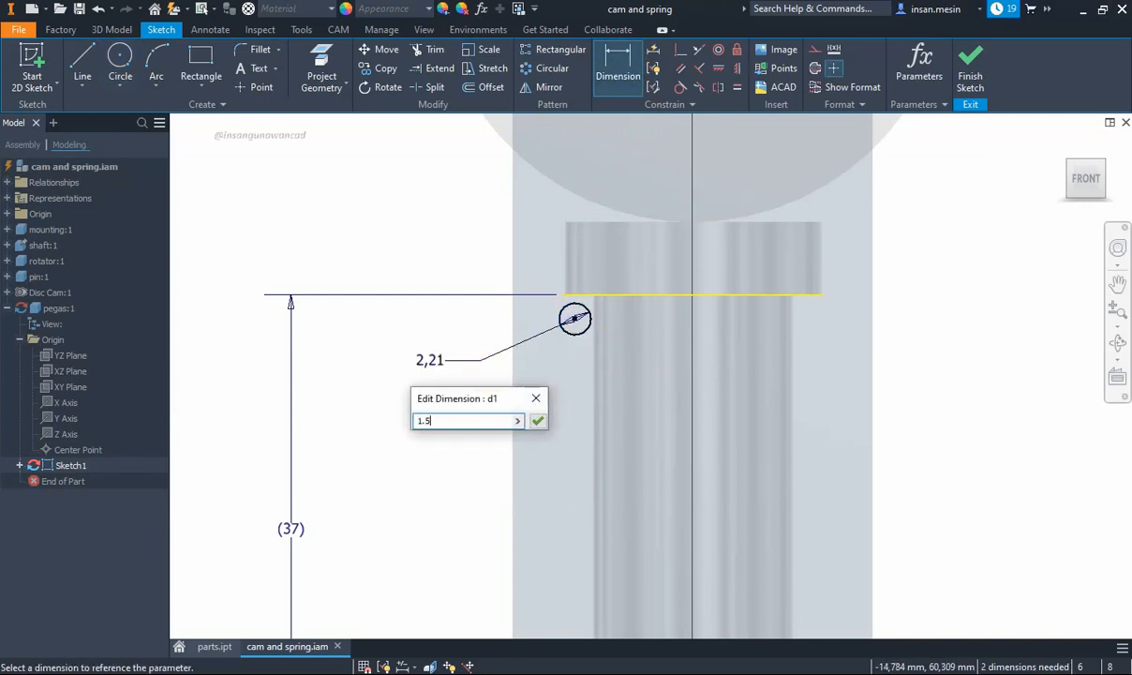
{"action": "type", "text": ".5"}
{"action": "key", "text": "Return"}
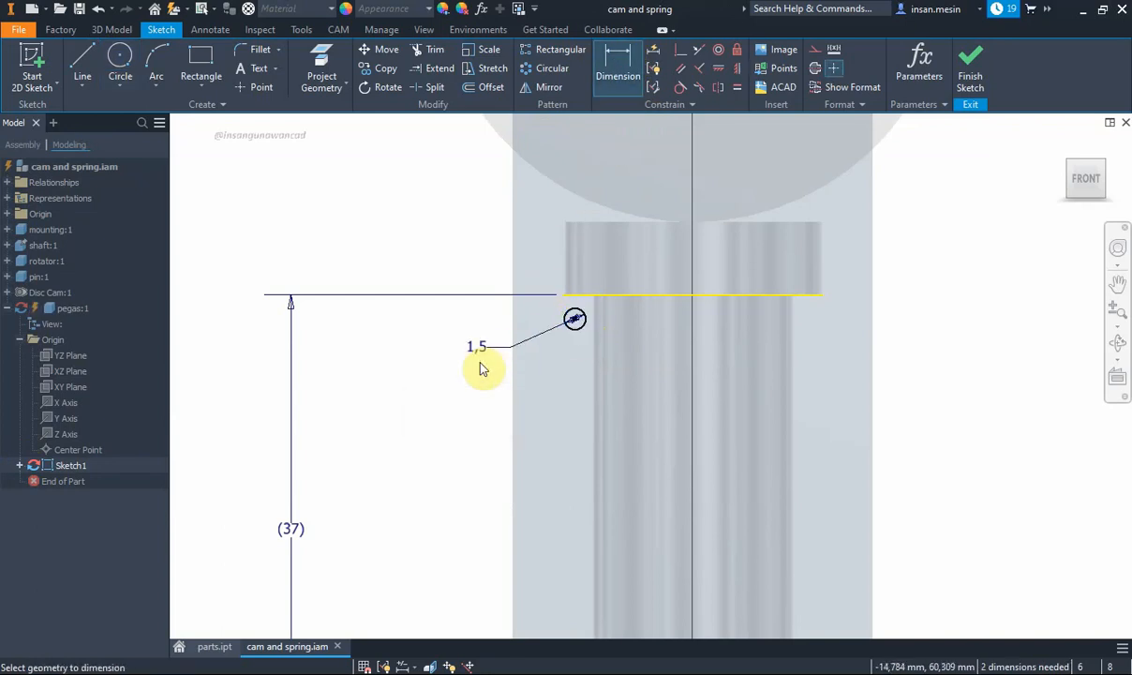
Make the circle tangent to the shaft head's projected line
{"action": "left_click", "coordinate": [681, 86]}
{"action": "left_click", "coordinate": [575, 320]}
{"action": "left_click", "coordinate": [577, 297]}
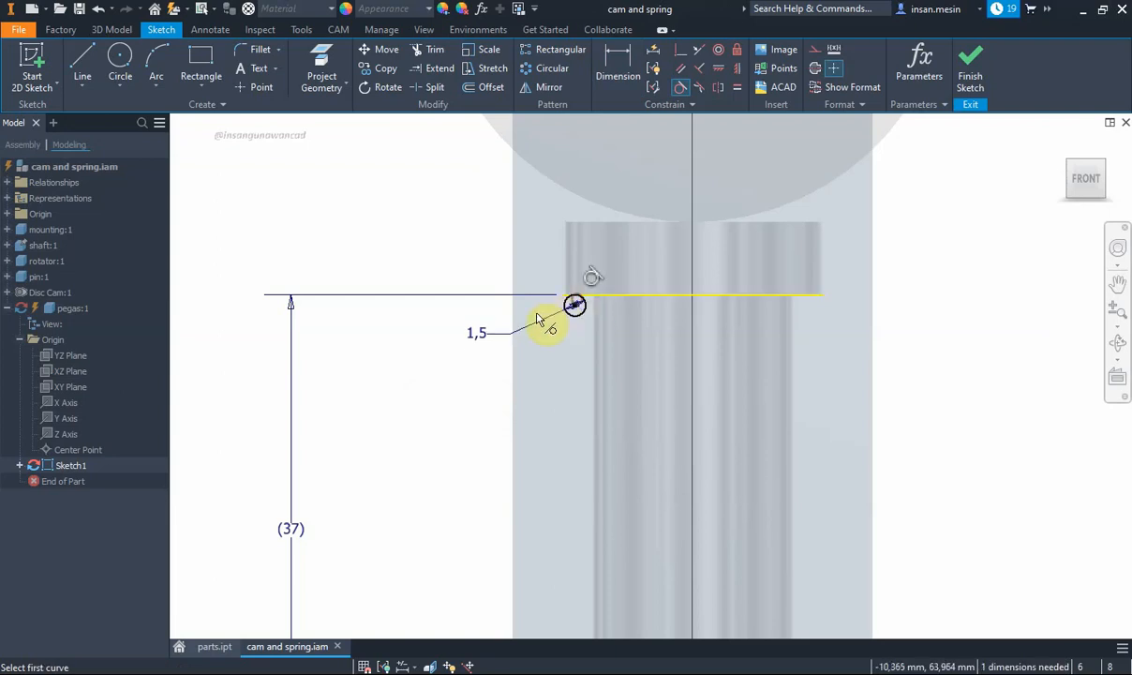
{"action": "key", "text": "Escape"}
Draw a vertical line from the midpoint of the head's projected line down to the block's projected line and format it as a centerline
{"action": "left_click", "coordinate": [84, 68]}
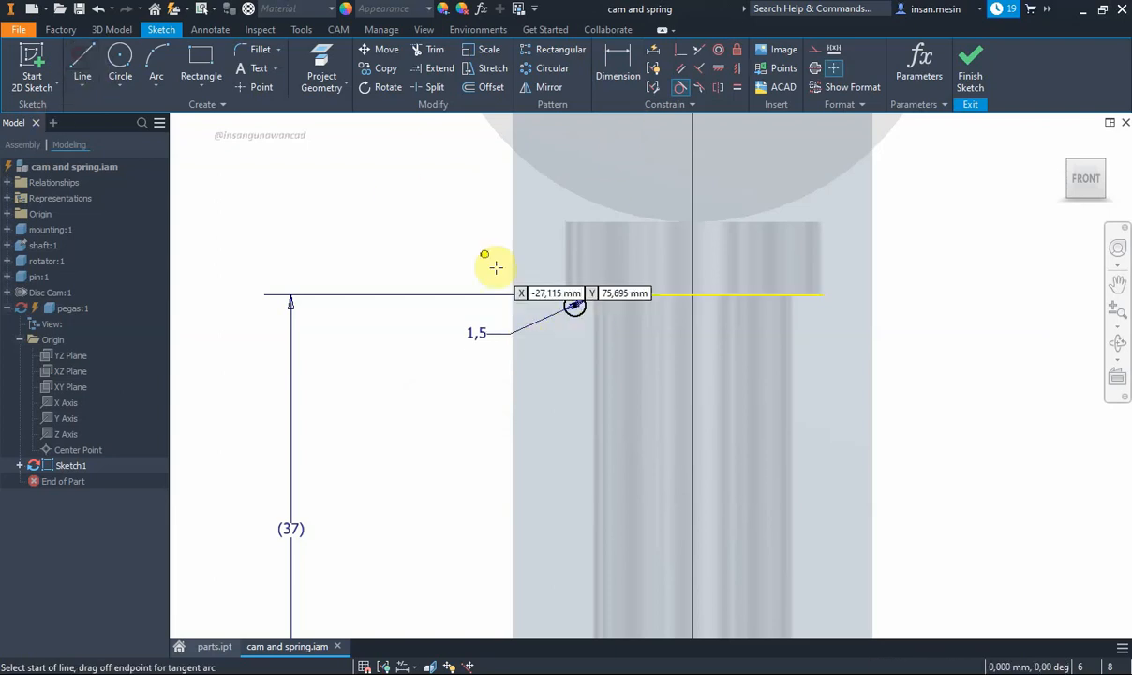
{"action": "left_click", "coordinate": [683, 294]}
{"action": "scroll", "coordinate": [685, 442], "scroll_direction": "up", "scroll_amount": 5}
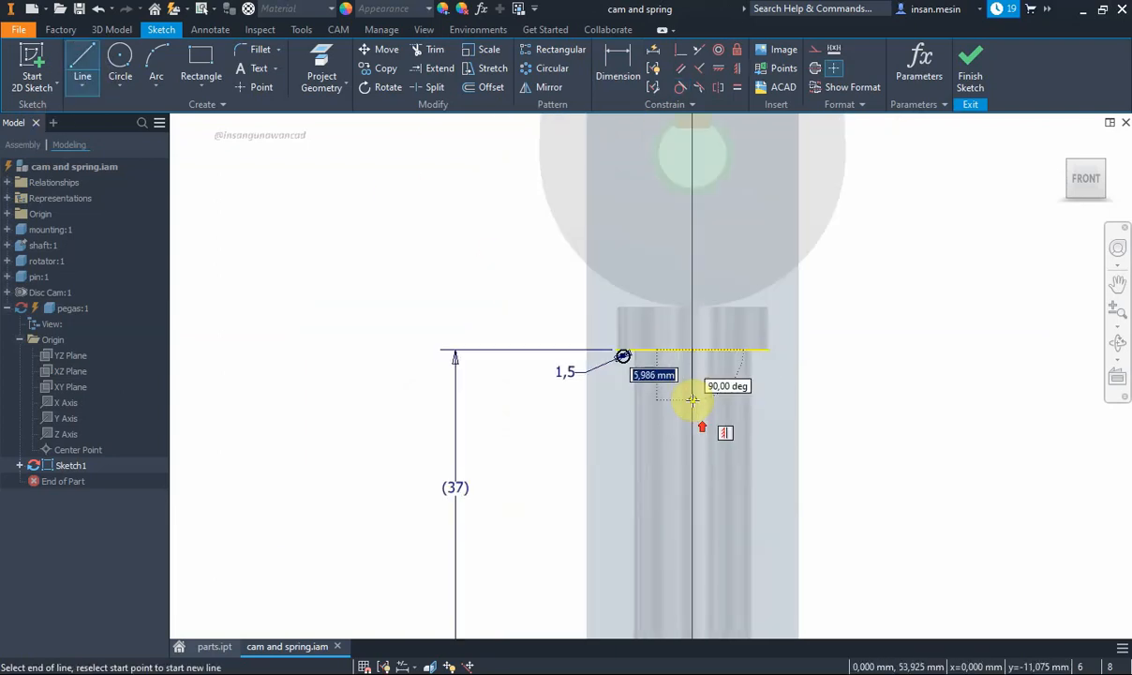
{"action": "double_click", "coordinate": [692, 557]}
{"action": "right_click", "coordinate": [717, 455]}
{"action": "left_click", "coordinate": [755, 449]}
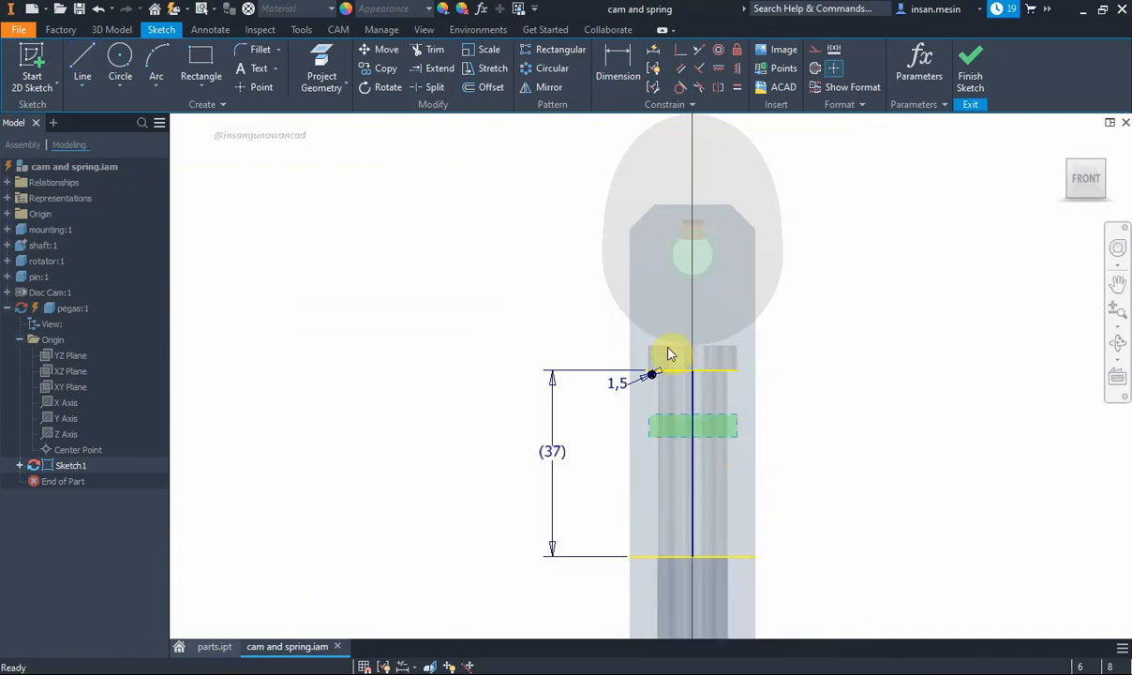
{"action": "left_click", "coordinate": [815, 71]}
Dimension the circle from the vertical centerline as a 16 mm diameter
{"action": "scroll", "coordinate": [777, 426], "scroll_direction": "down", "scroll_amount": 4}
{"action": "middle_click_drag", "start_coordinate": [771, 424], "coordinate": [694, 310]}
{"action": "left_click", "coordinate": [618, 70]}
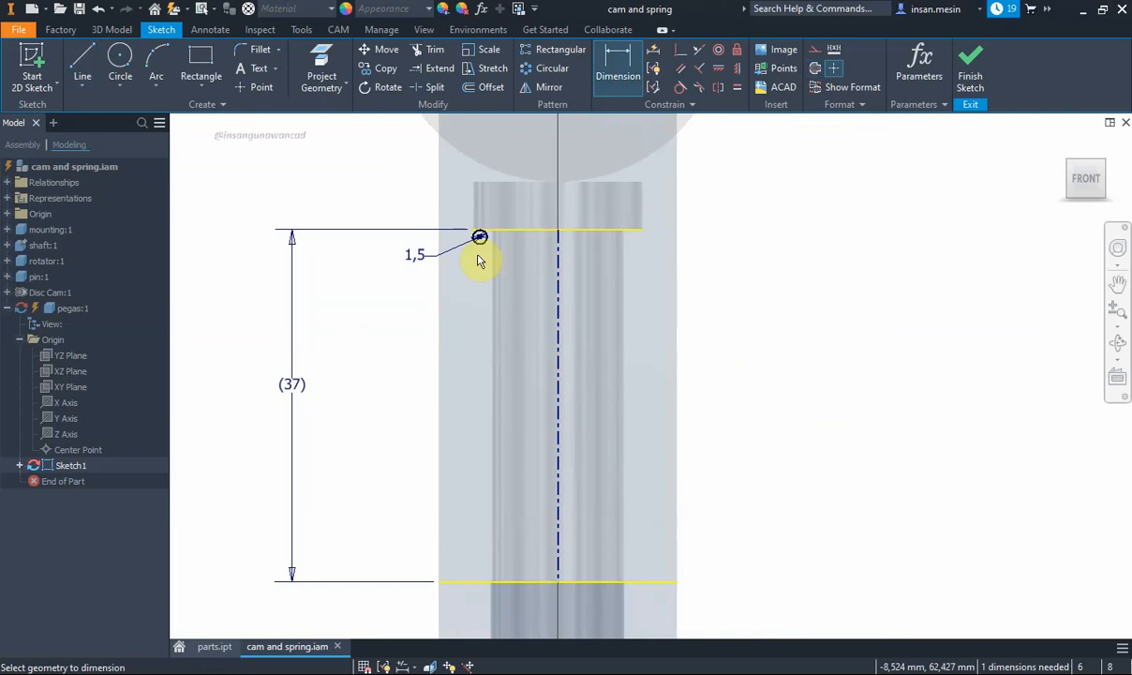
{"action": "left_click", "coordinate": [479, 246]}
{"action": "left_click", "coordinate": [560, 253]}
{"action": "left_click", "coordinate": [530, 269]}
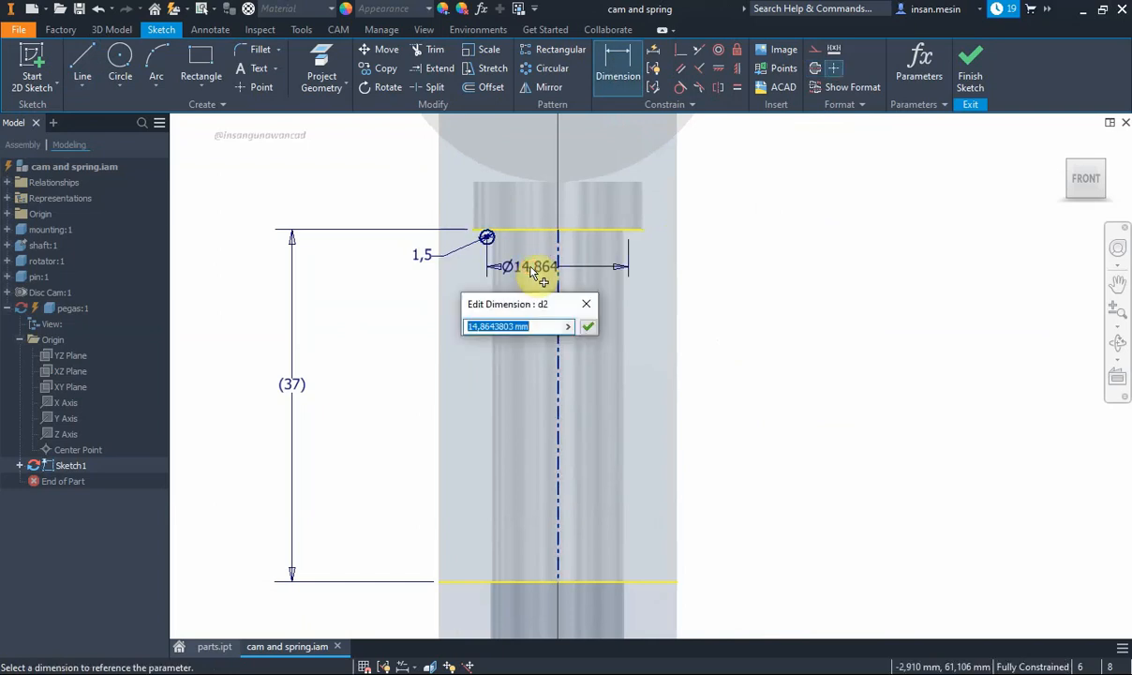
{"action": "type", "text": "16"}
{"action": "key", "text": "Return"}
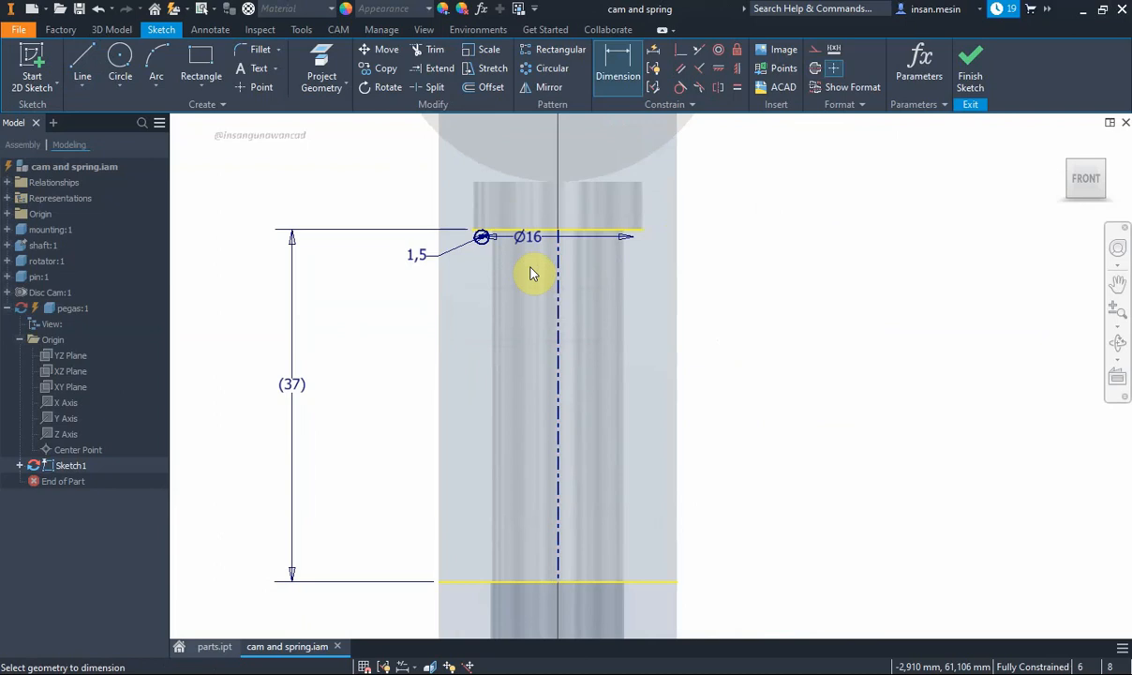
{"action": "scroll", "coordinate": [498, 253], "scroll_direction": "up", "scroll_amount": 2}
{"action": "scroll", "coordinate": [493, 240], "scroll_direction": "down", "scroll_amount": 1}
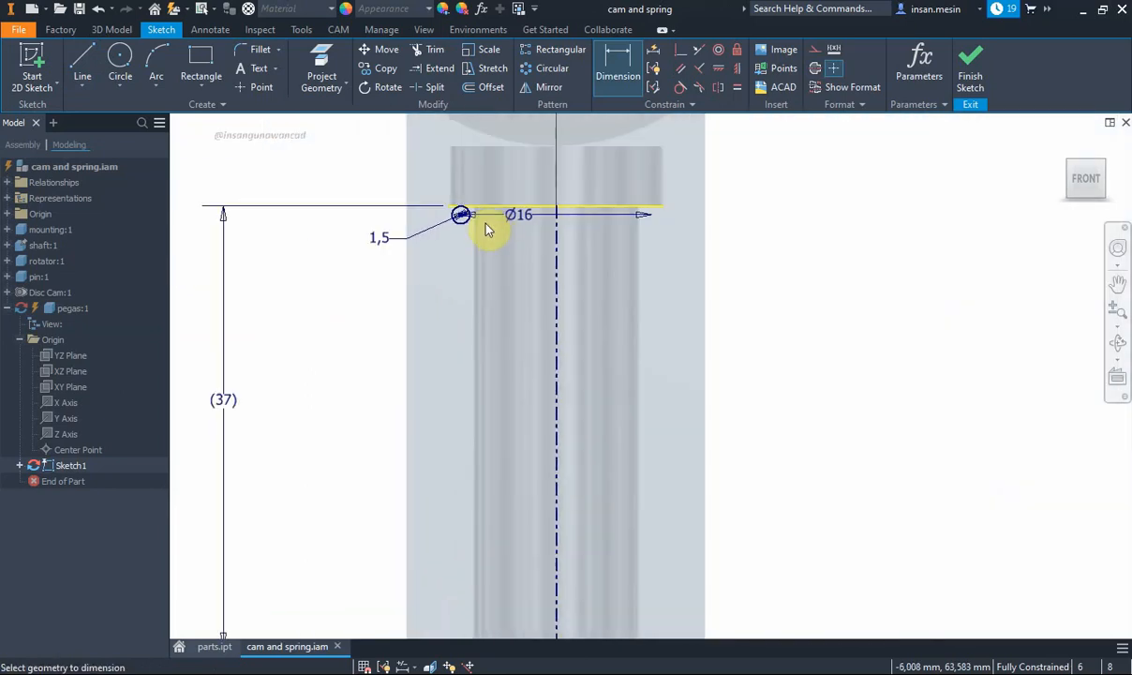
{"action": "scroll", "coordinate": [500, 235], "scroll_direction": "down", "scroll_amount": 2}
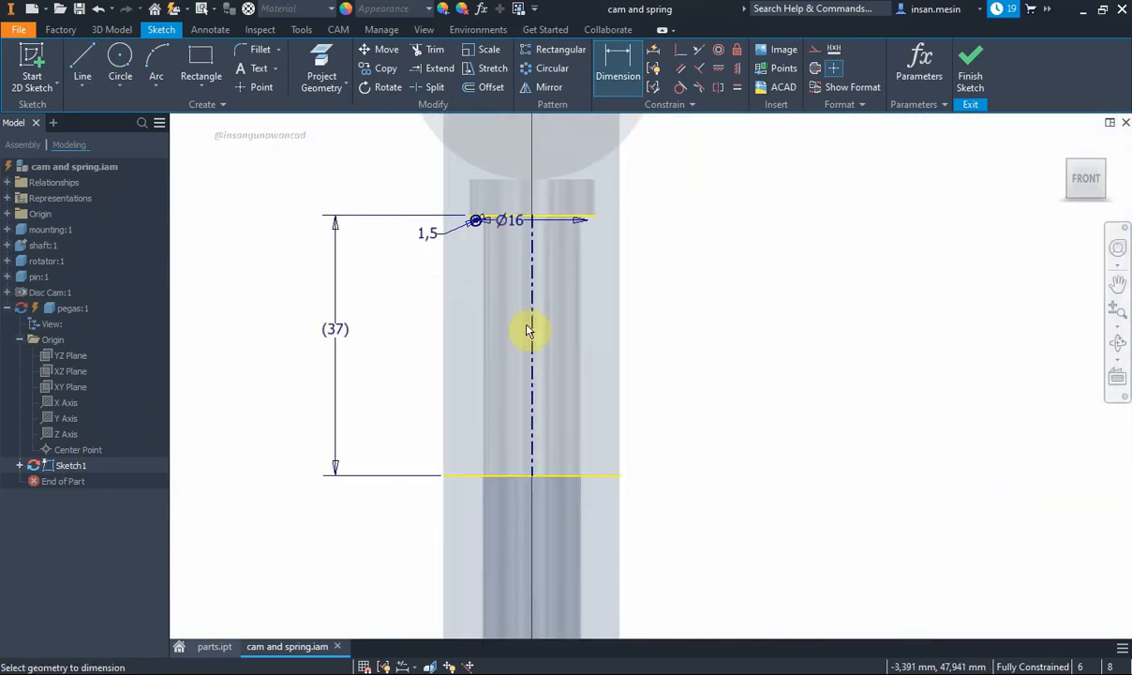
Finish the spring profile sketch
{"action": "left_click", "coordinate": [975, 79]}
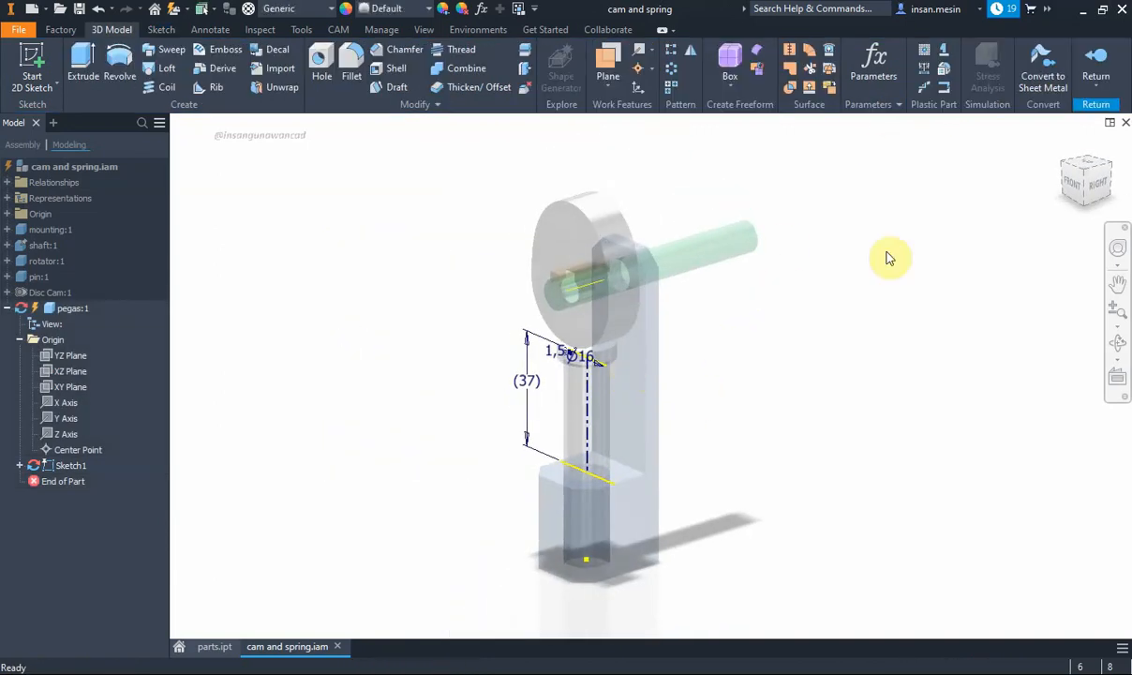
{"action": "left_click", "coordinate": [1046, 168]}
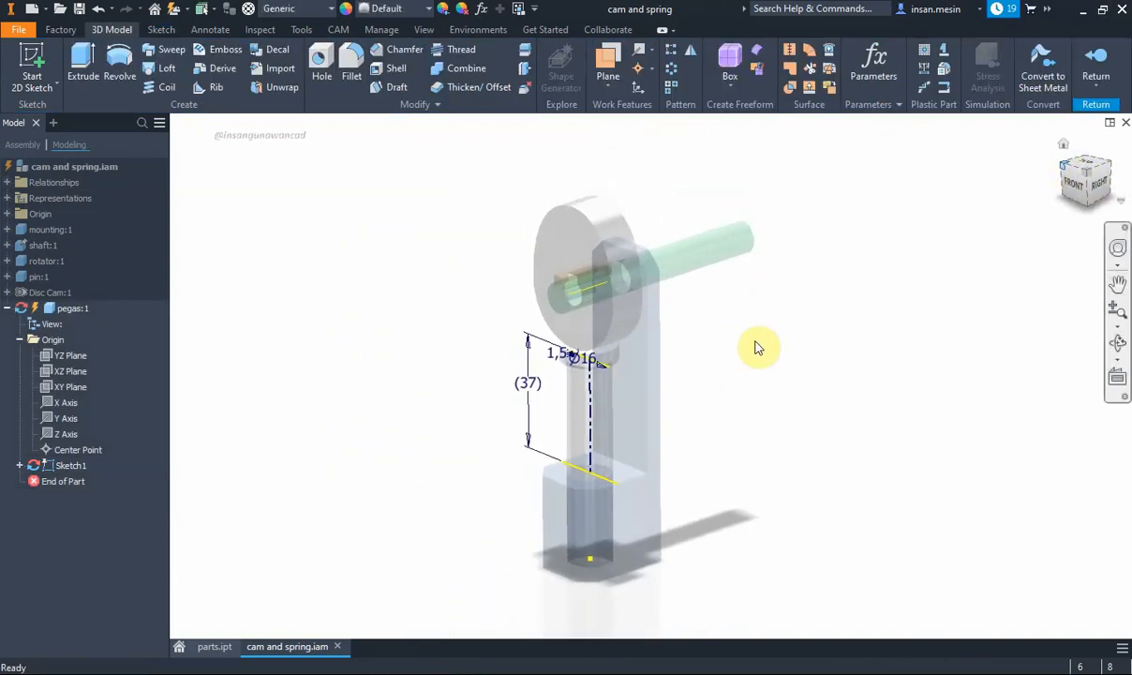
{"action": "scroll", "coordinate": [716, 408], "scroll_direction": "down", "scroll_amount": 5}
{"action": "middle_click_drag", "start_coordinate": [689, 396], "coordinate": [627, 354]}
{"action": "scroll", "coordinate": [627, 354], "scroll_direction": "down", "scroll_amount": 3}
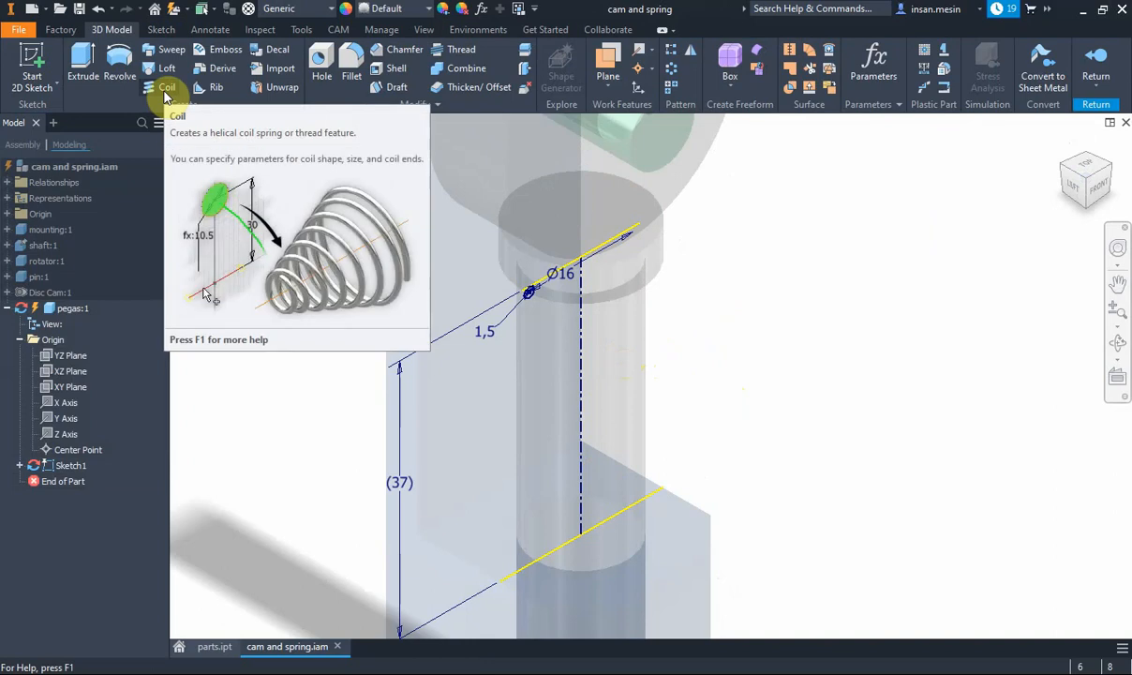
Start a Coil from the circle profile around the centerline, with Close Start and Close End turned off
{"action": "left_click", "coordinate": [161, 89]}
{"action": "scroll", "coordinate": [544, 296], "scroll_direction": "down", "scroll_amount": 5}
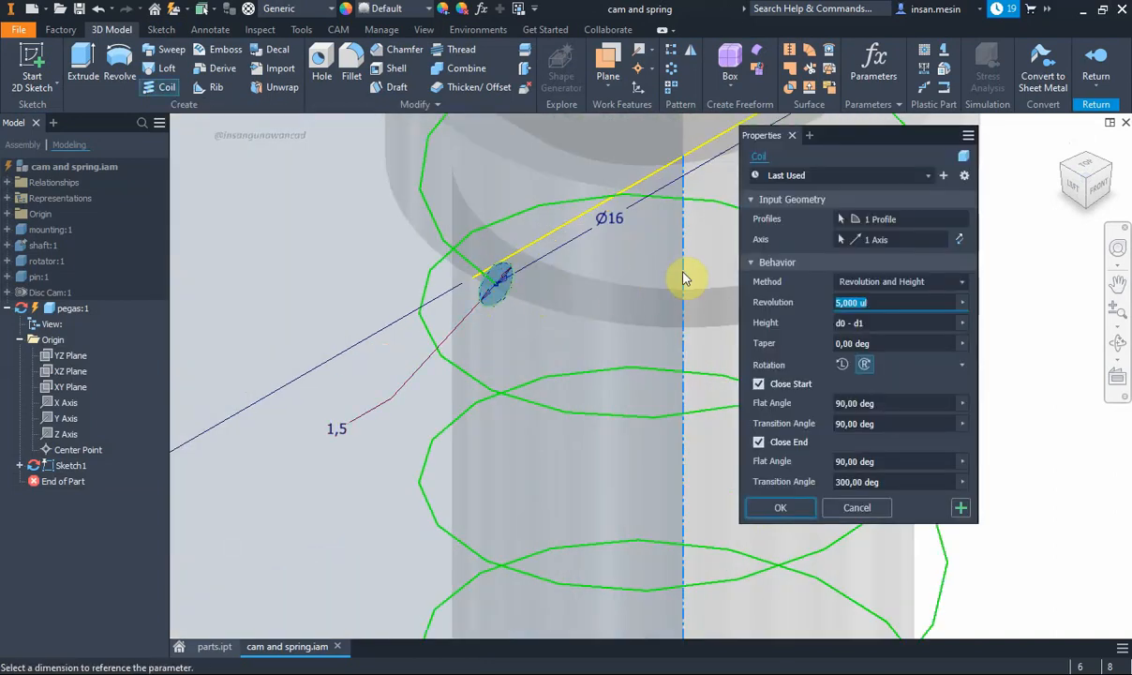
{"action": "scroll", "coordinate": [671, 298], "scroll_direction": "up", "scroll_amount": 2}
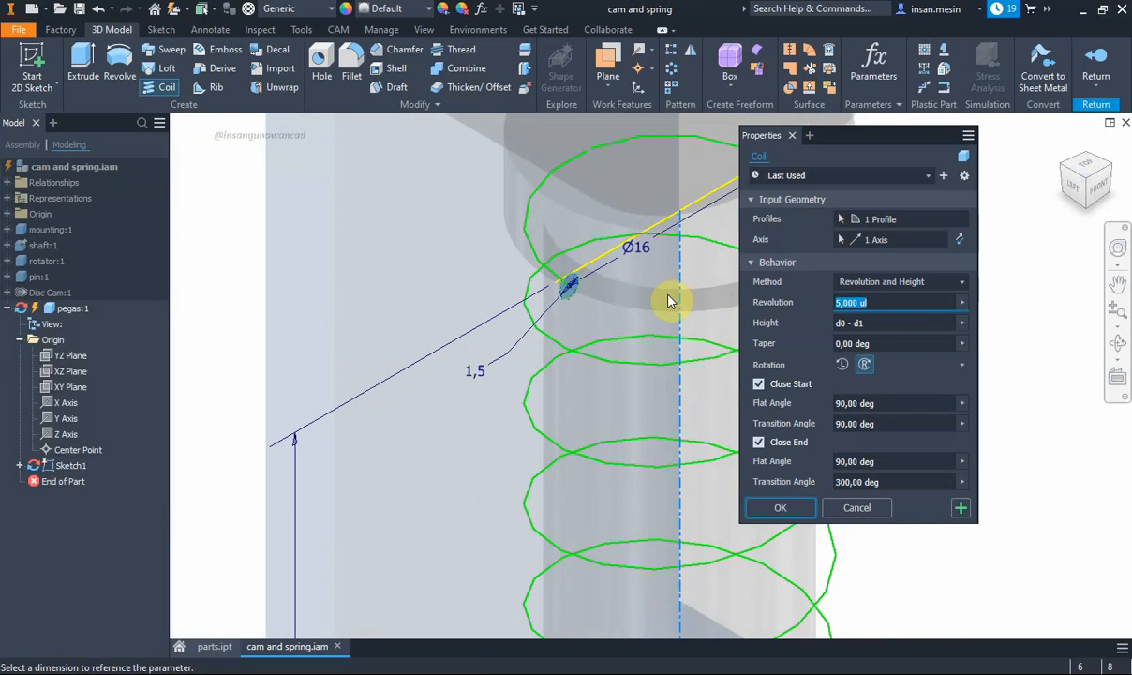
{"action": "scroll", "coordinate": [435, 329], "scroll_direction": "up", "scroll_amount": 2}
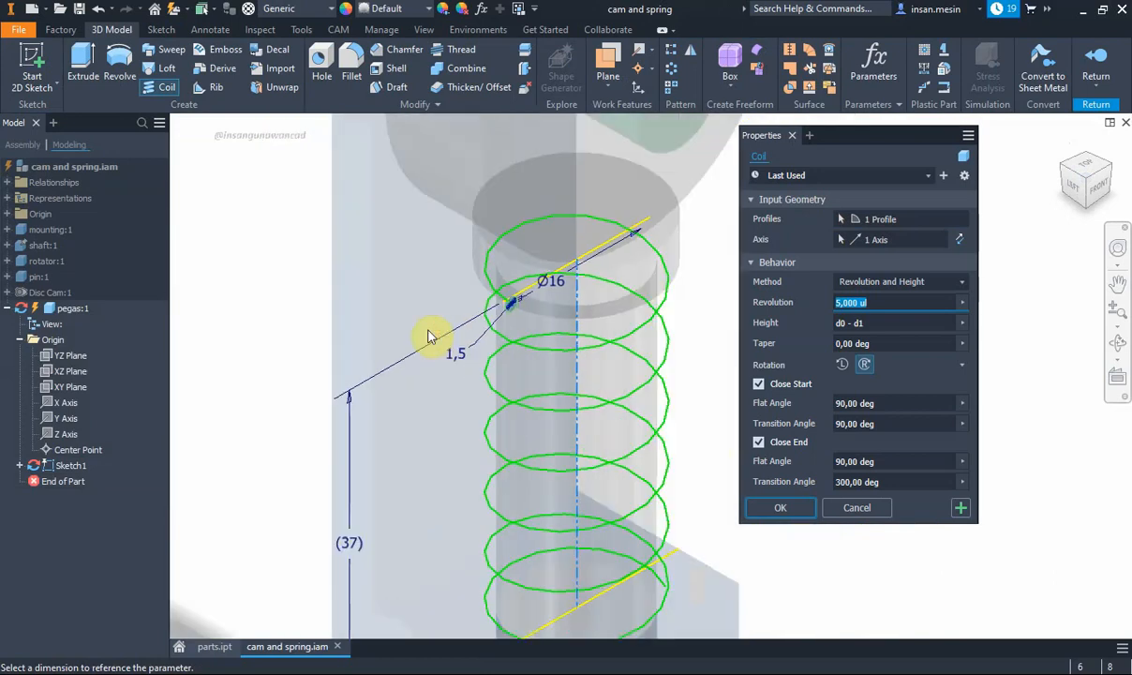
{"action": "left_click", "coordinate": [758, 383]}
{"action": "left_click", "coordinate": [758, 400]}
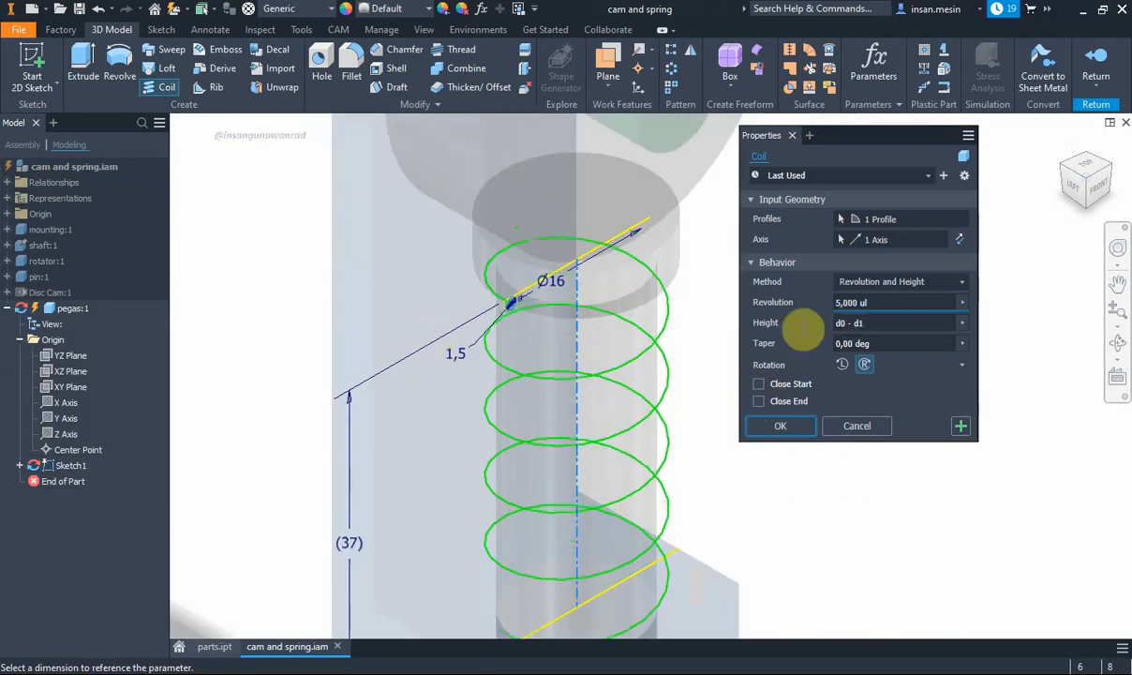
{"action": "middle_click_drag", "start_coordinate": [500, 357], "coordinate": [433, 321]}
{"action": "scroll", "coordinate": [433, 321], "scroll_direction": "up", "scroll_amount": 2}
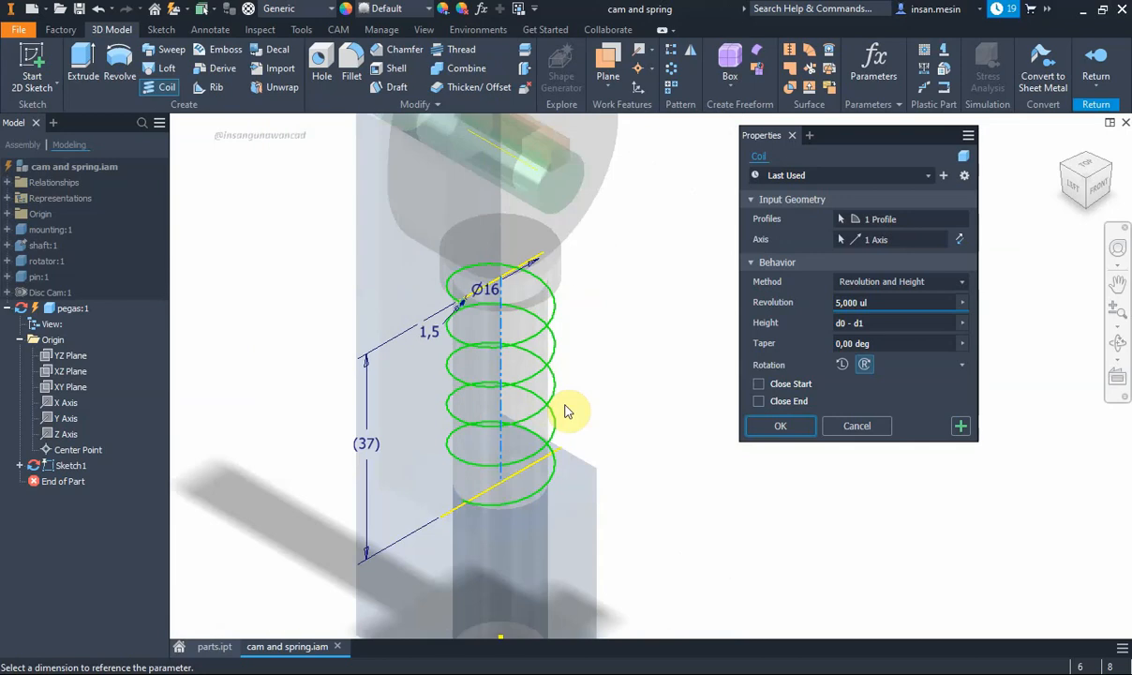
Try flipping the coil's axis direction and reversing its rotation, restoring each original setting
{"action": "middle_click_drag", "start_coordinate": [610, 392], "coordinate": [578, 382], "text": "shift"}
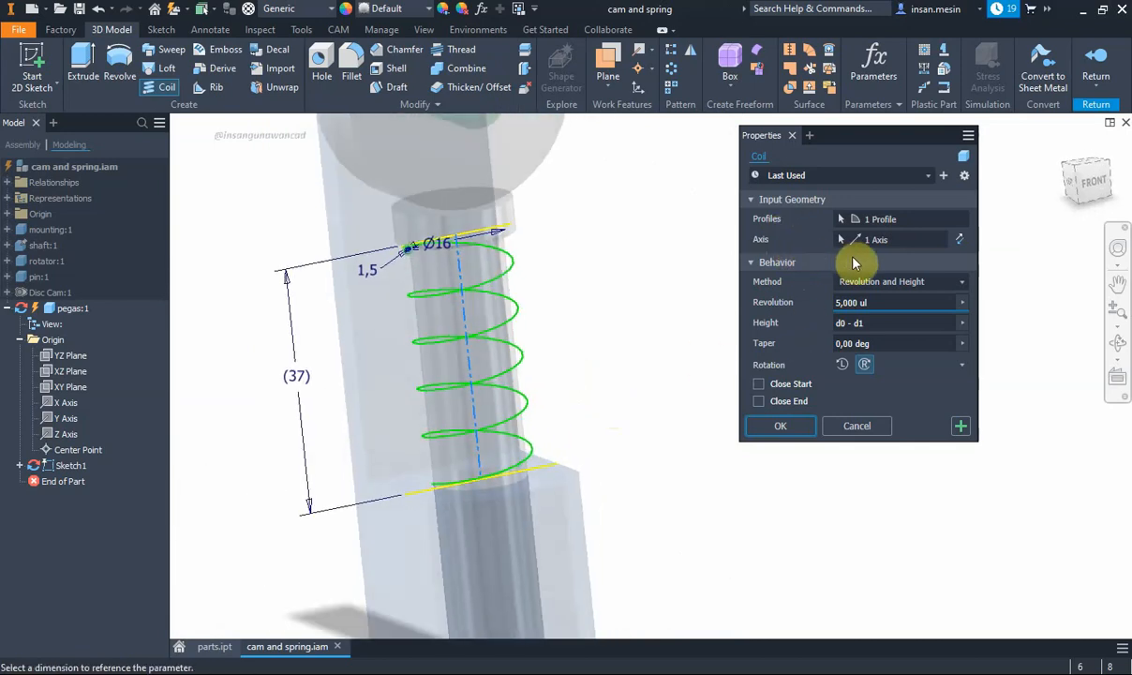
{"action": "left_click", "coordinate": [961, 241]}
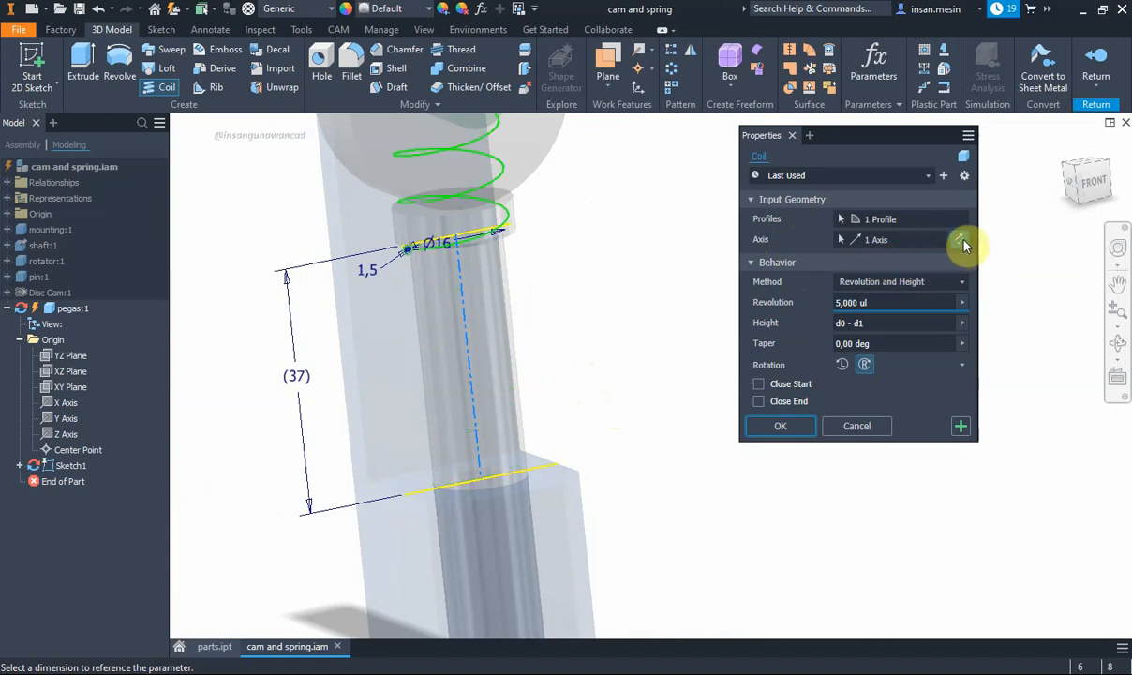
{"action": "left_click", "coordinate": [963, 243]}
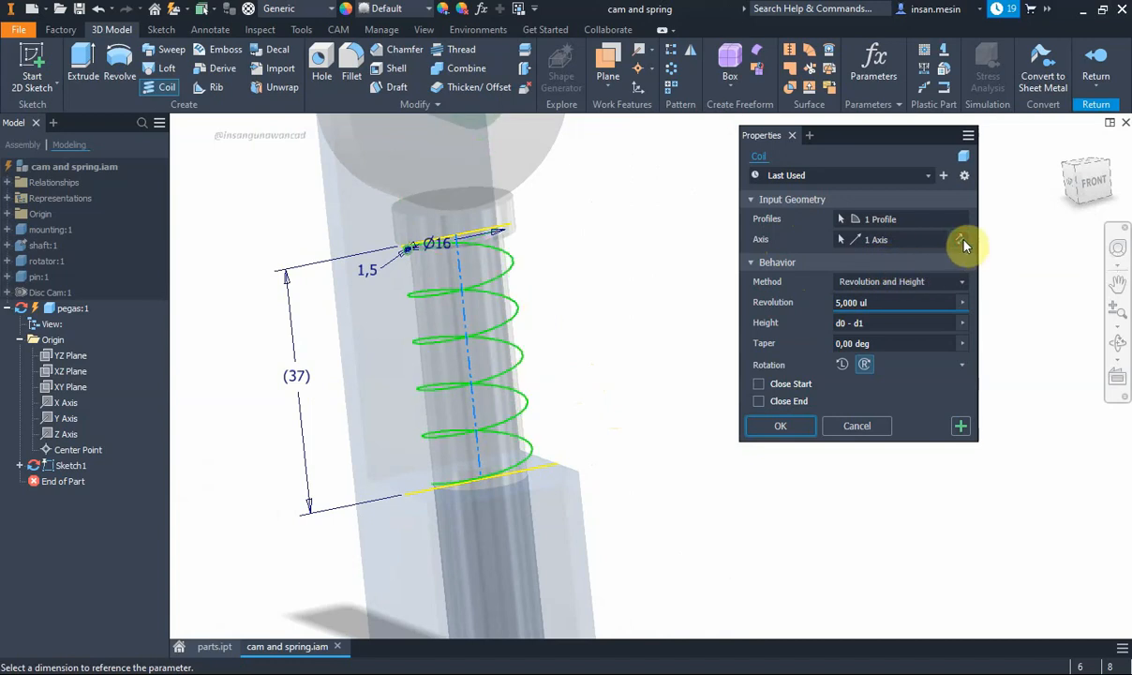
{"action": "left_click", "coordinate": [843, 365]}
{"action": "left_click", "coordinate": [866, 366]}
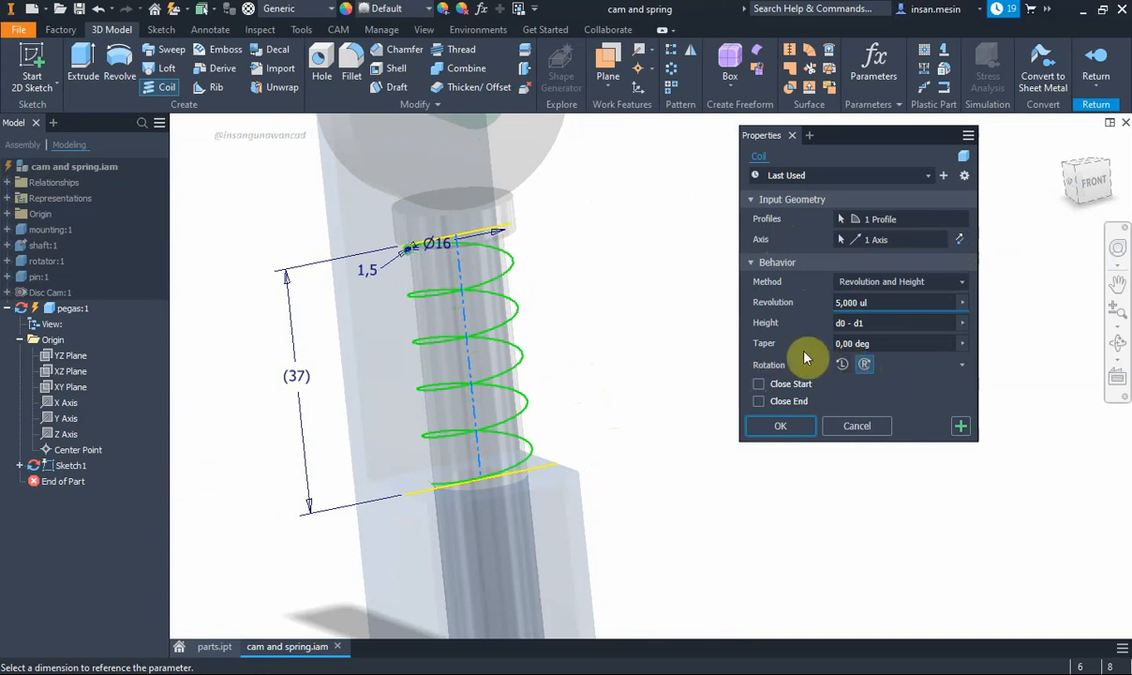
Create the coil by Revolution and Height with 5 revolutions, linking its height to the shaft head-to-mounting reference dimension (d0)
{"action": "left_click", "coordinate": [962, 284]}
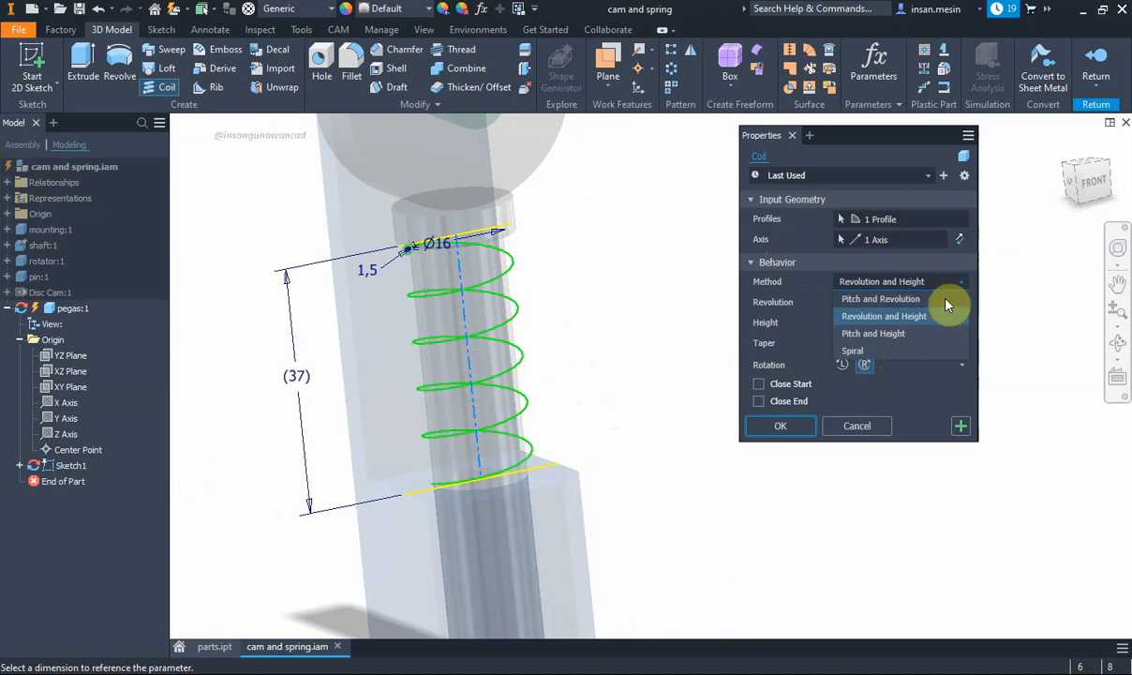
{"action": "left_click", "coordinate": [931, 316]}
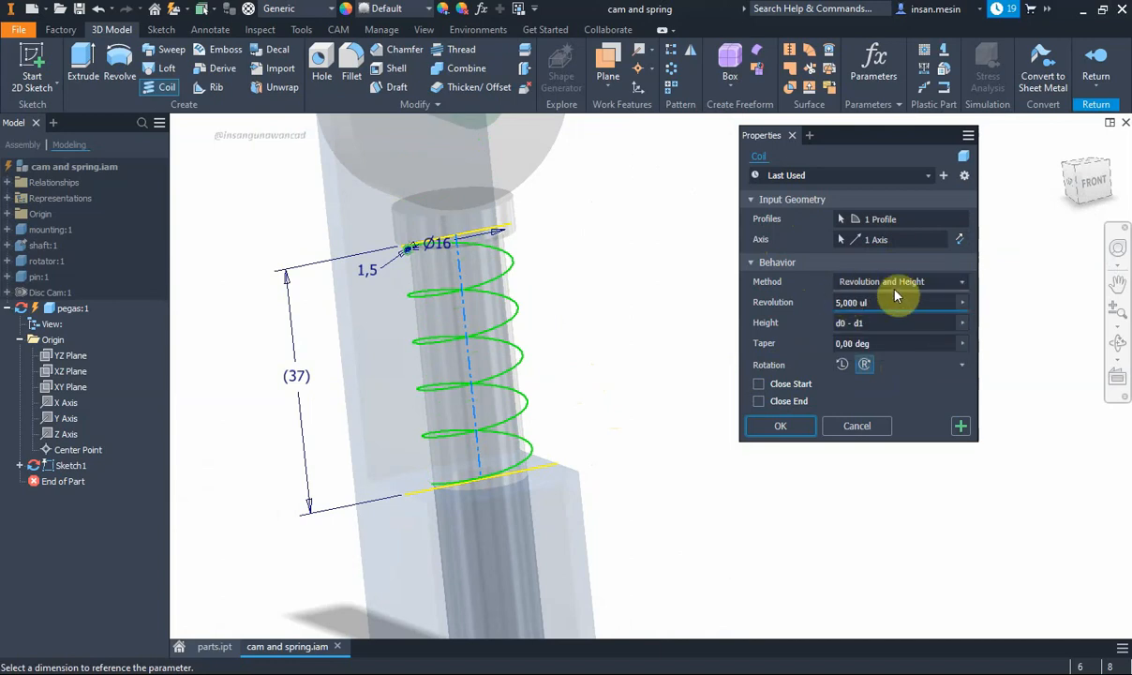
{"action": "left_click", "coordinate": [811, 332]}
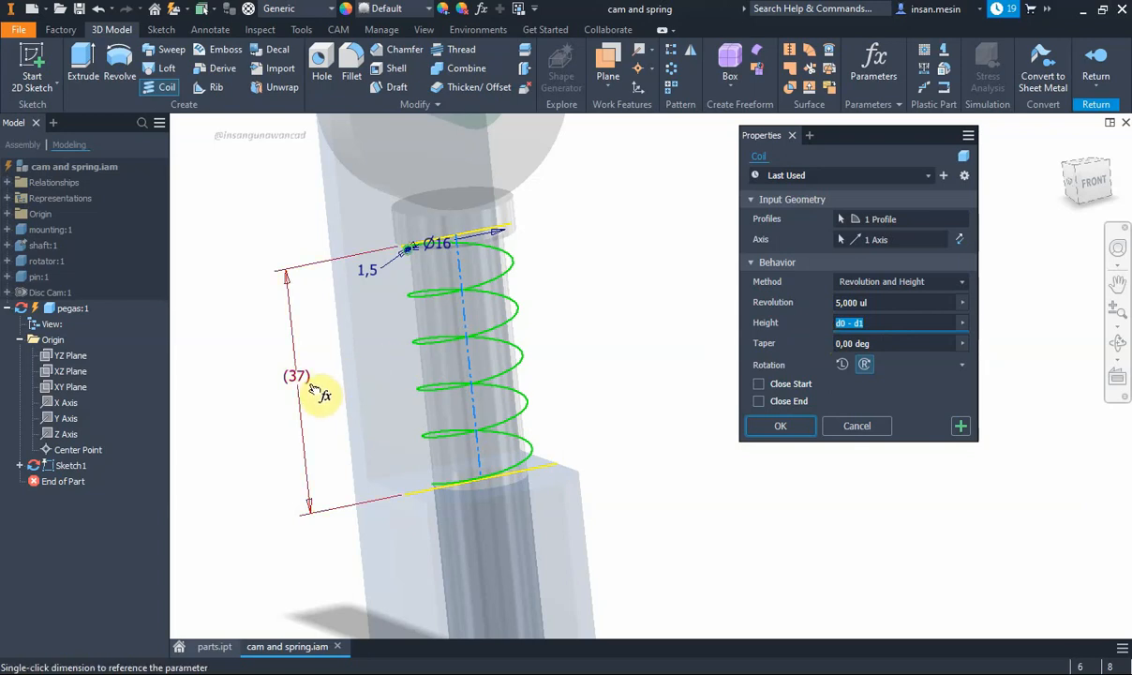
{"action": "key", "text": "BackSpace"}
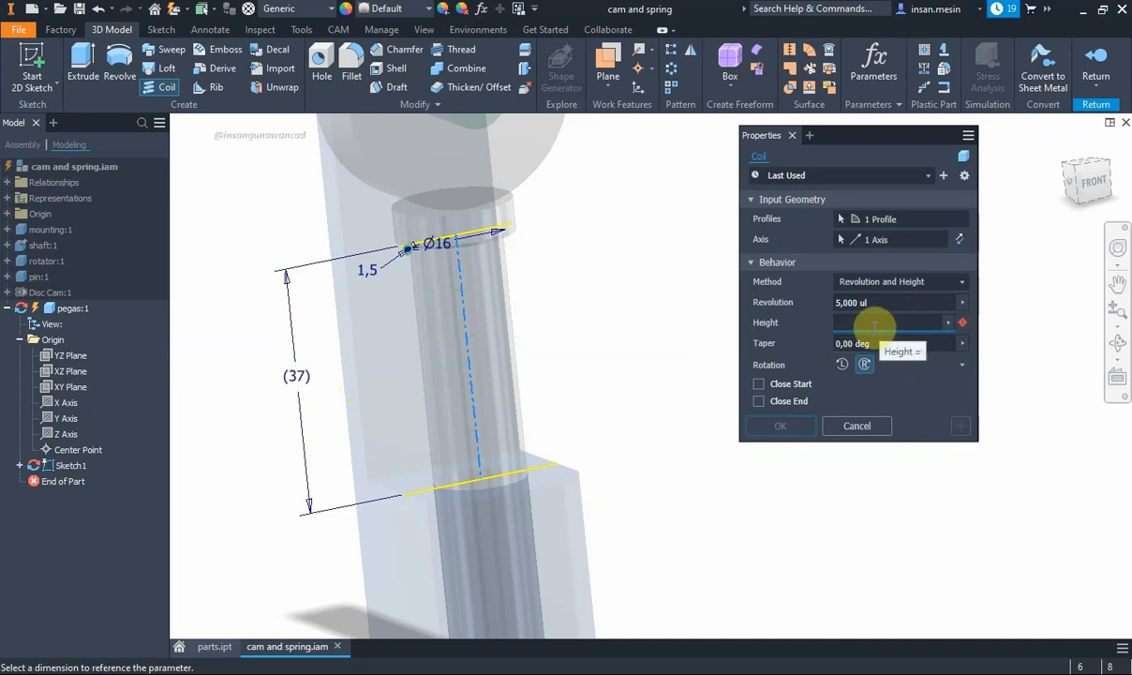
{"action": "left_click", "coordinate": [307, 377]}
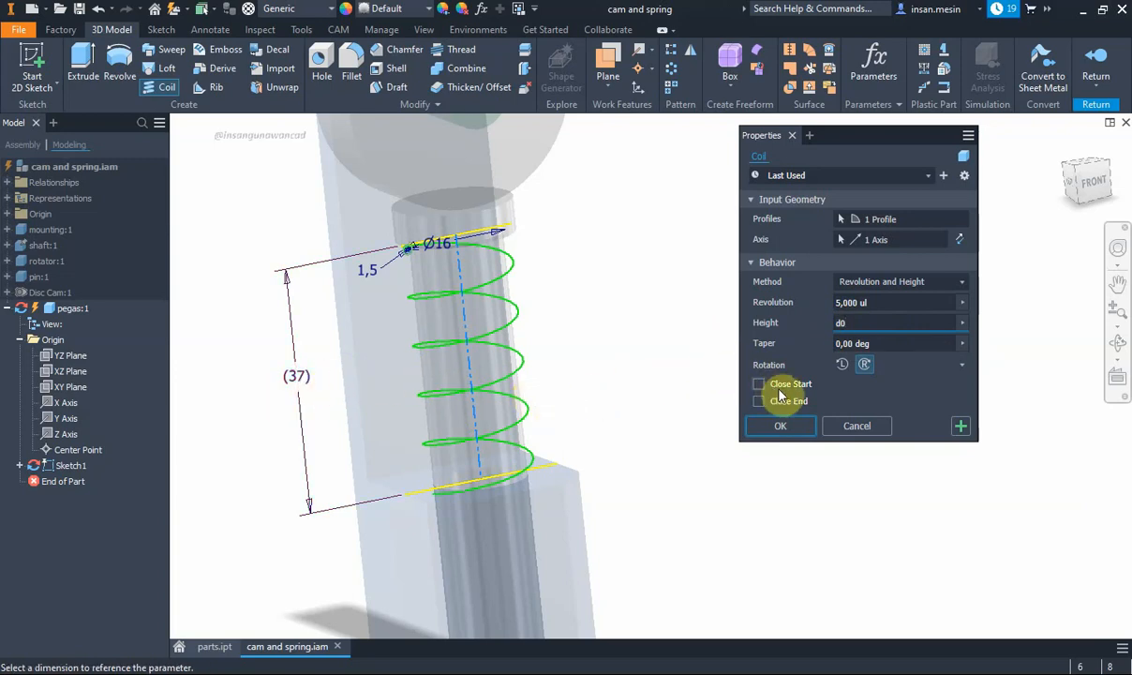
{"action": "left_click", "coordinate": [911, 302]}
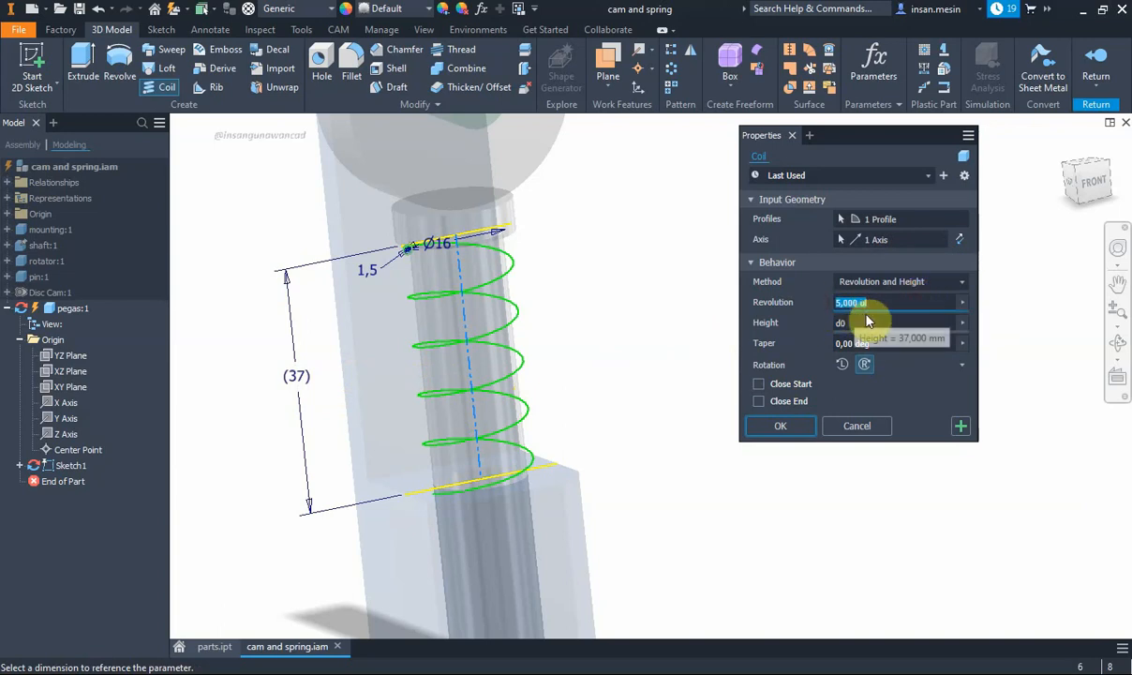
{"action": "left_click", "coordinate": [786, 431]}
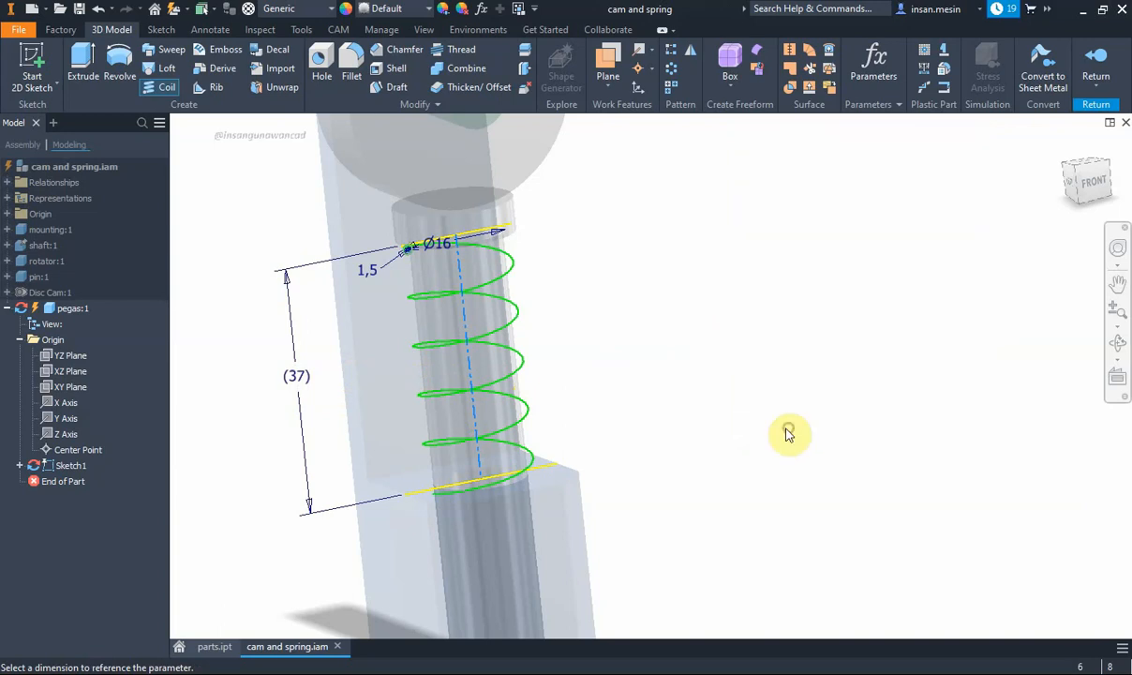
Examine from the front and right side how the coil's ends meet the shaft head and the mounting
{"action": "left_click", "coordinate": [1095, 184]}
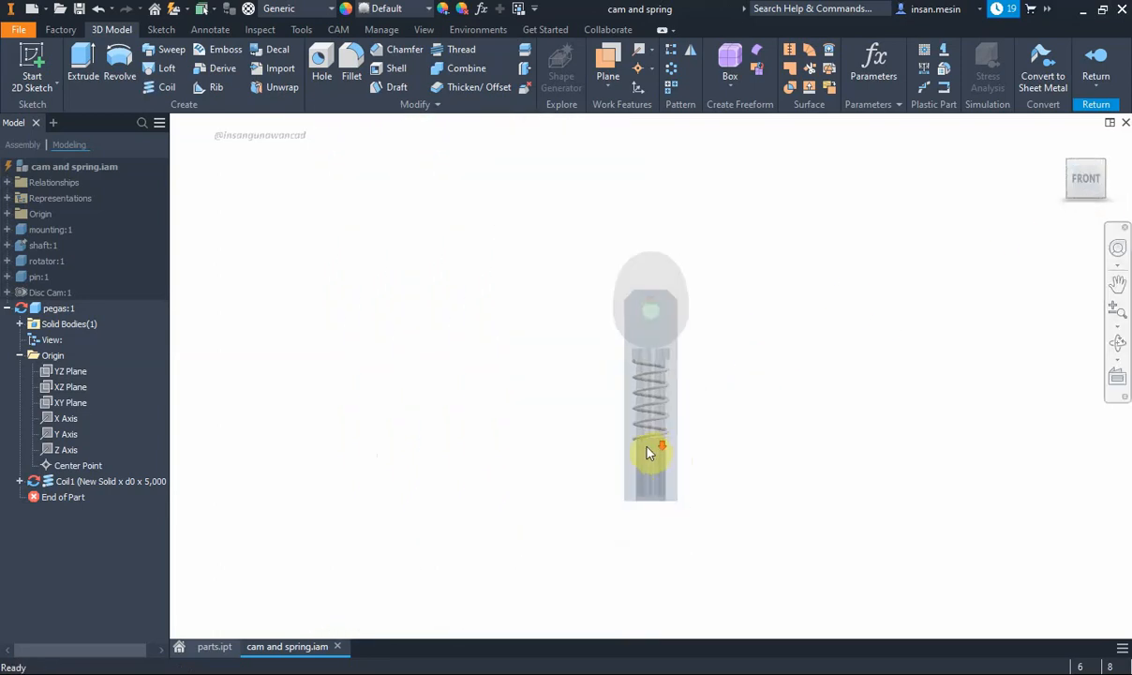
{"action": "scroll", "coordinate": [646, 454], "scroll_direction": "up", "scroll_amount": 5}
{"action": "scroll", "coordinate": [614, 430], "scroll_direction": "down", "scroll_amount": 3}
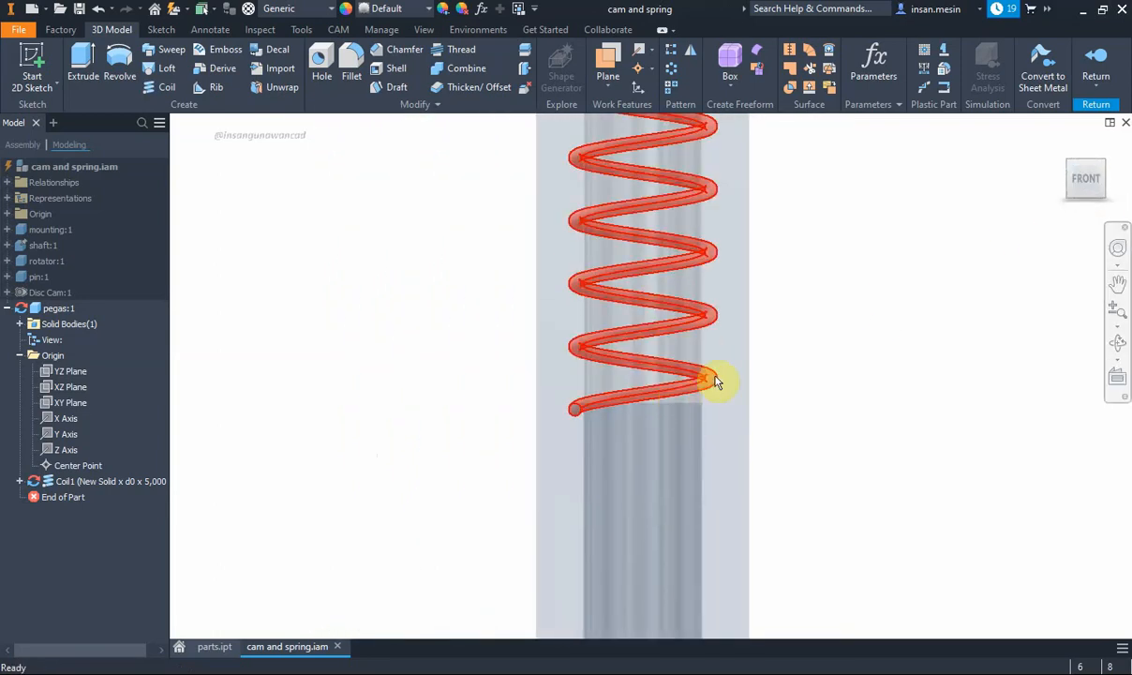
{"action": "left_click", "coordinate": [1116, 180]}
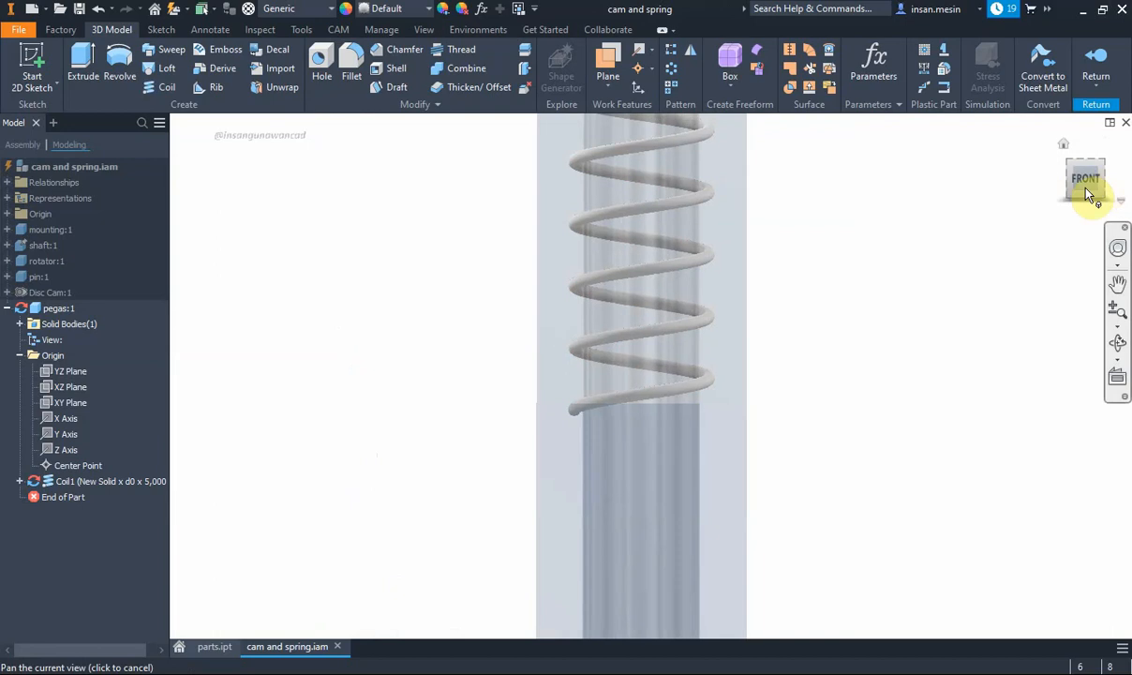
{"action": "scroll", "coordinate": [589, 441], "scroll_direction": "up", "scroll_amount": 5}
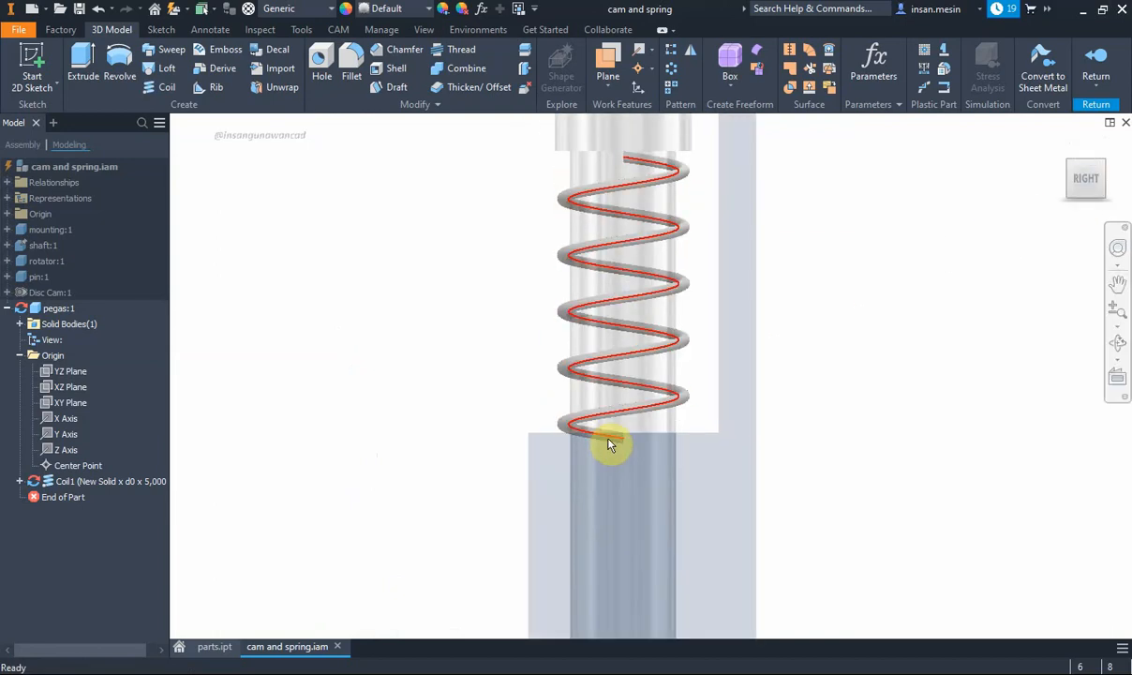
{"action": "middle_click_drag", "start_coordinate": [620, 435], "coordinate": [603, 478]}
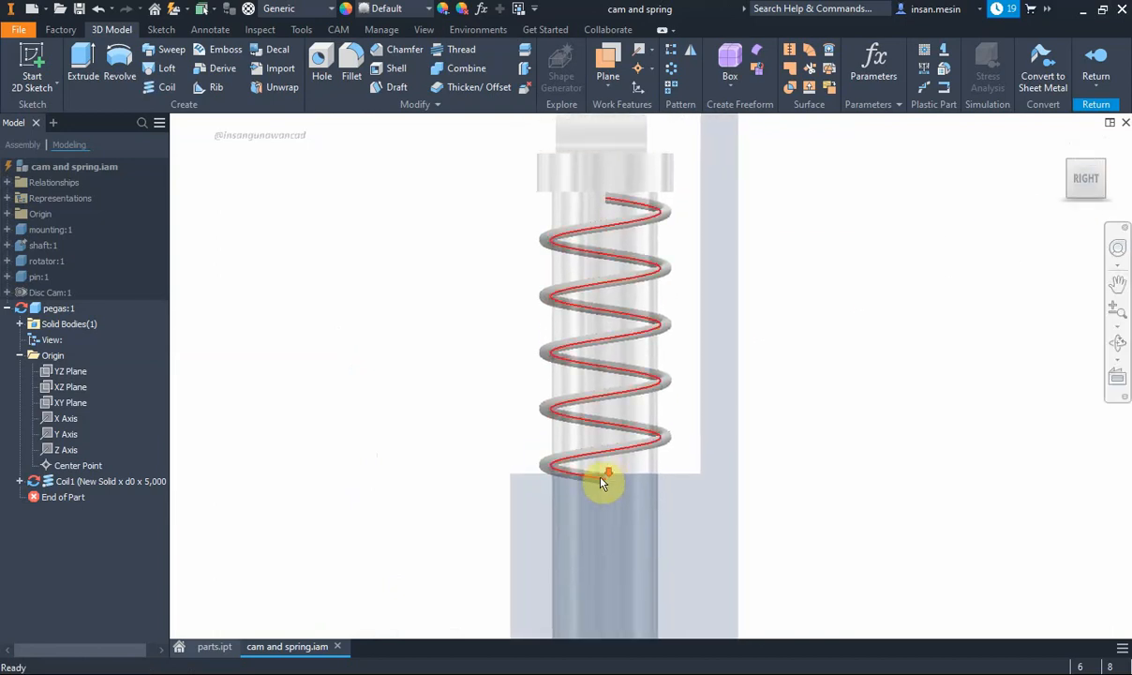
{"action": "scroll", "coordinate": [618, 481], "scroll_direction": "up", "scroll_amount": 3}
{"action": "scroll", "coordinate": [610, 486], "scroll_direction": "down", "scroll_amount": 2}
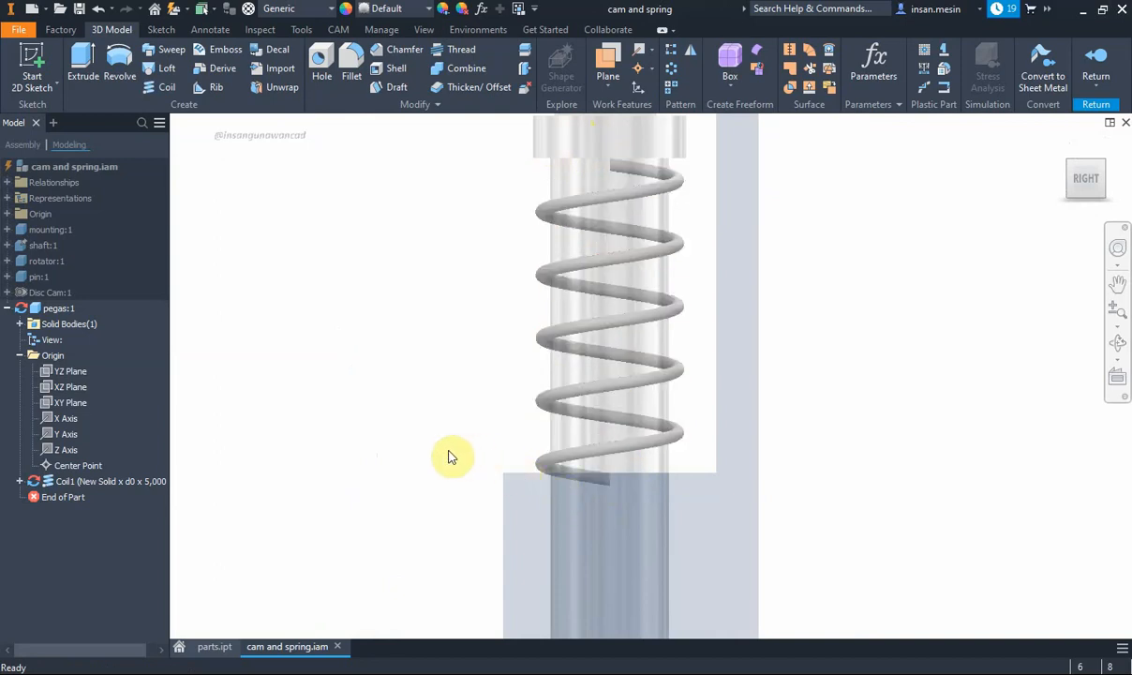
Edit the coil so its height is d0-d1, the reference distance minus the wire diameter
{"action": "right_click", "coordinate": [150, 480]}
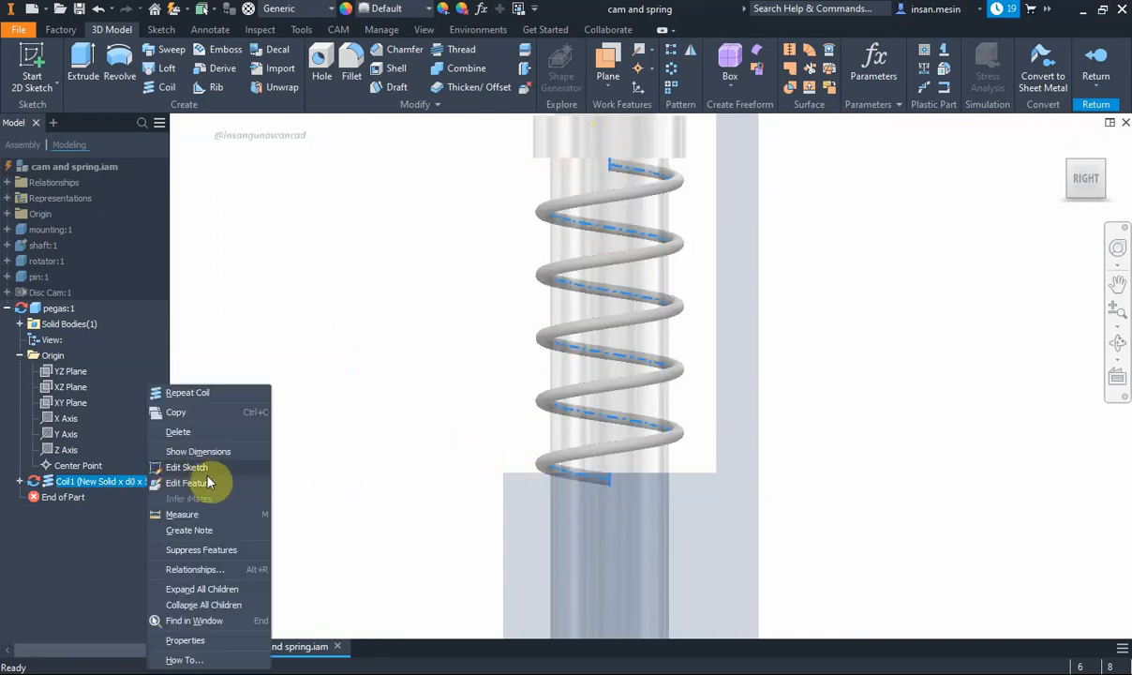
{"action": "left_click", "coordinate": [198, 483]}
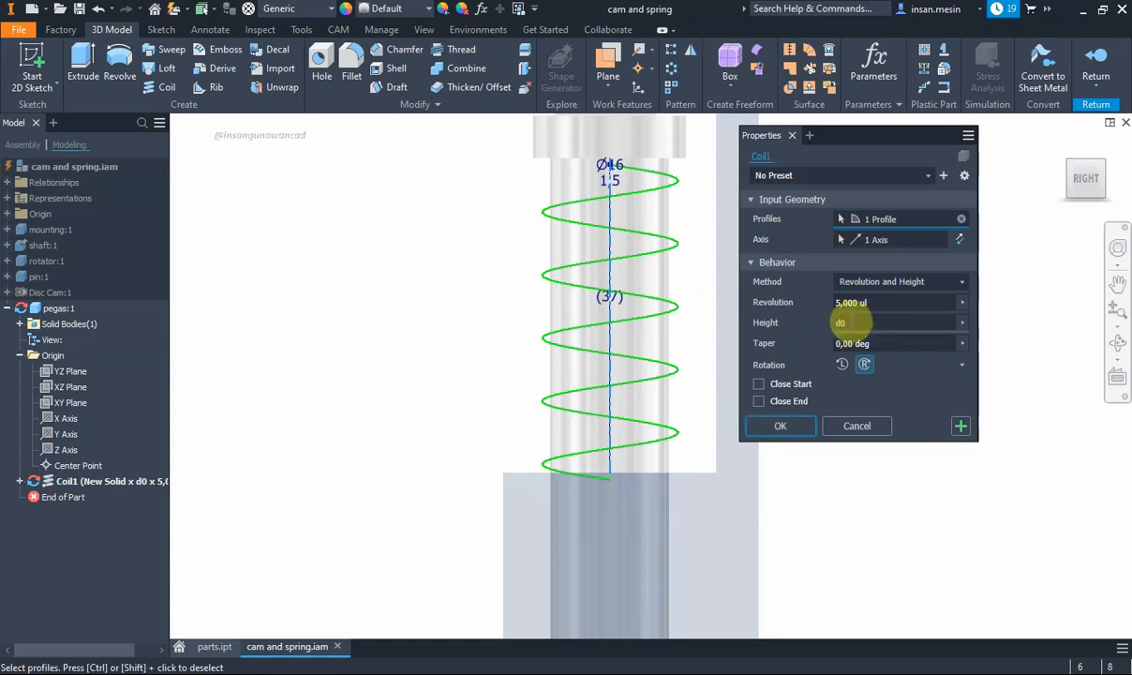
{"action": "left_click", "coordinate": [855, 322]}
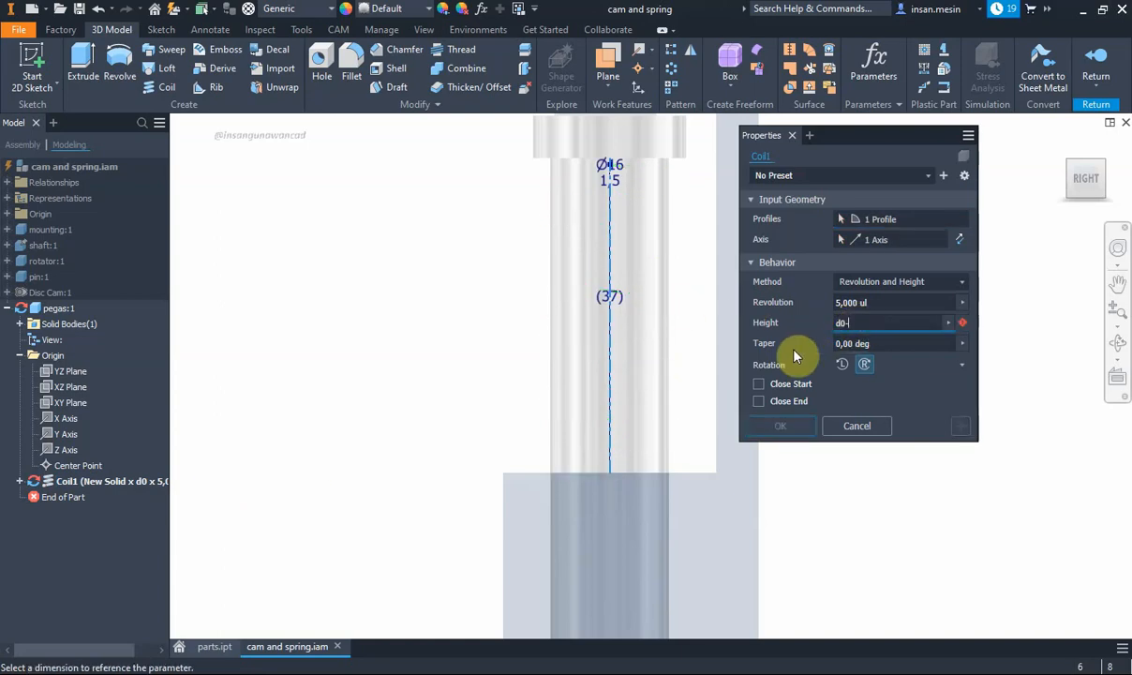
{"action": "middle_click_drag", "start_coordinate": [496, 324], "coordinate": [588, 319], "text": "shift"}
{"action": "left_click", "coordinate": [598, 197]}
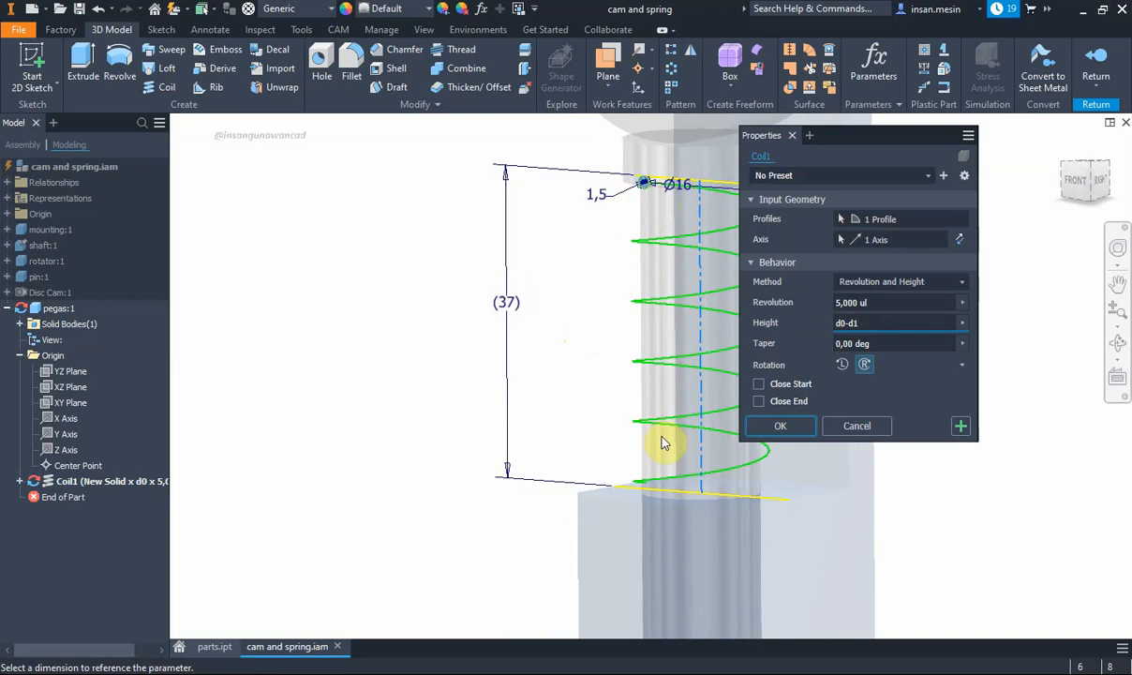
{"action": "left_click", "coordinate": [792, 429]}
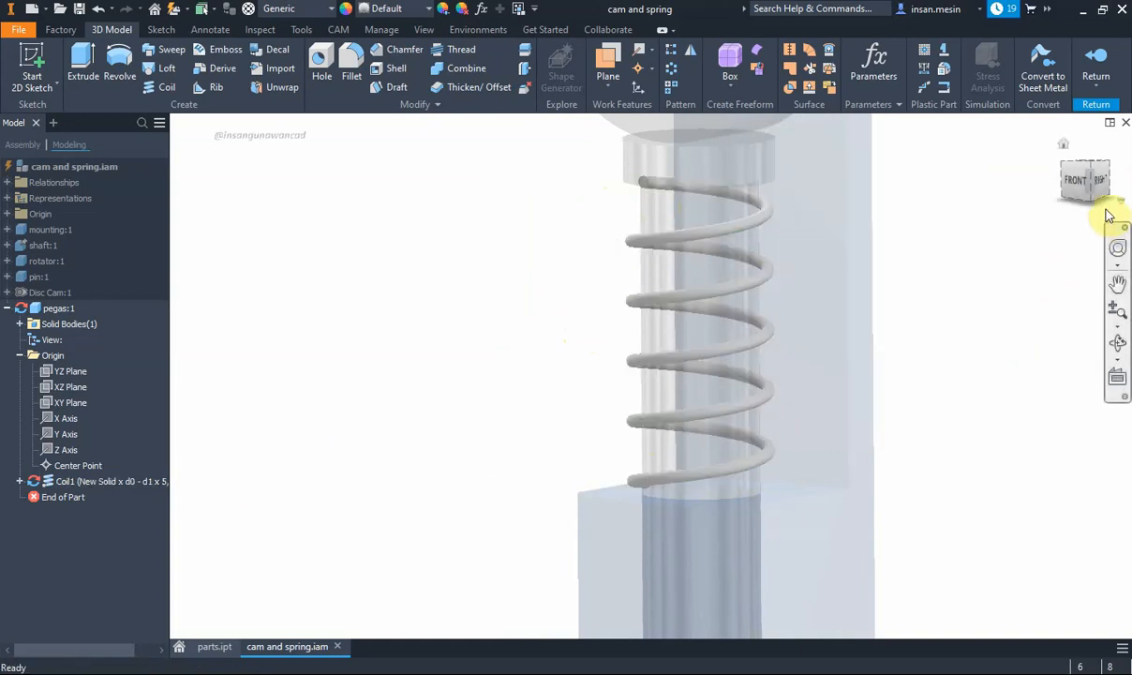
Reopen the coil feature for editing and turn on both Close Start and Close End
{"action": "left_click", "coordinate": [1104, 187]}
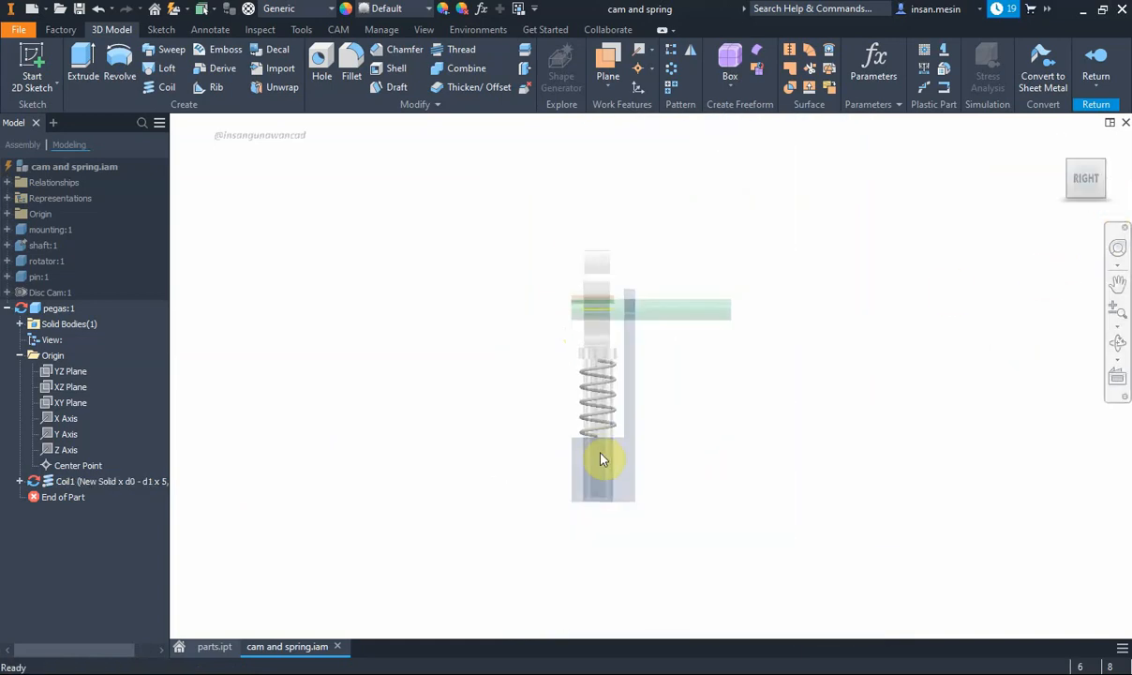
{"action": "scroll", "coordinate": [600, 444], "scroll_direction": "up", "scroll_amount": 5}
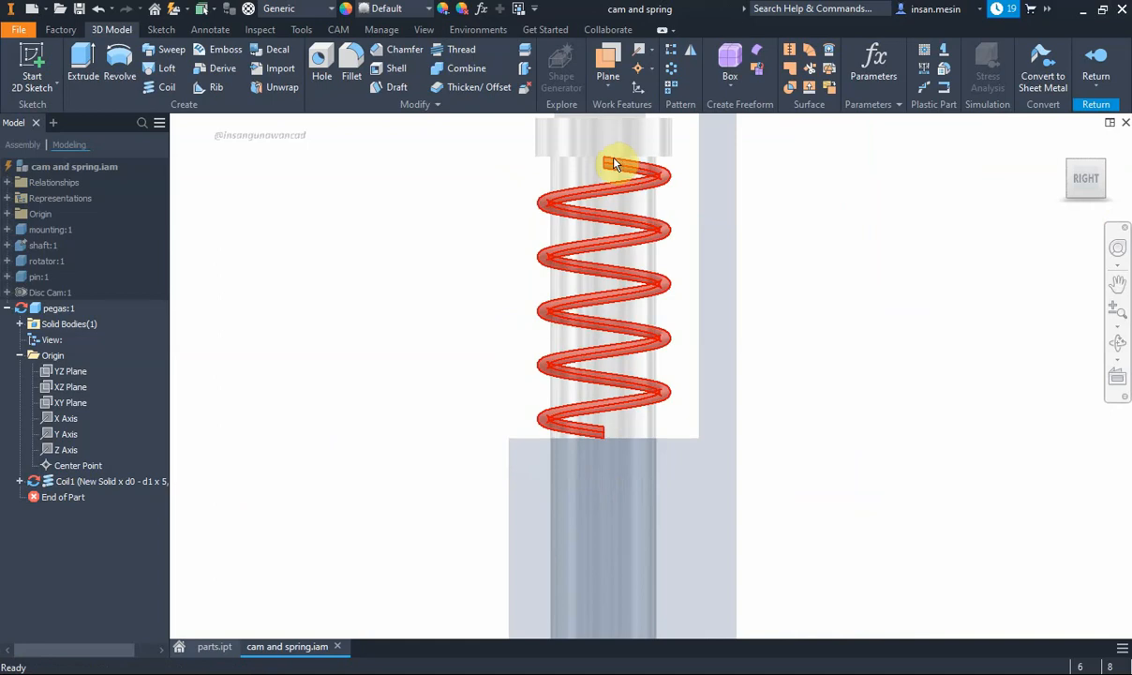
{"action": "right_click", "coordinate": [147, 486]}
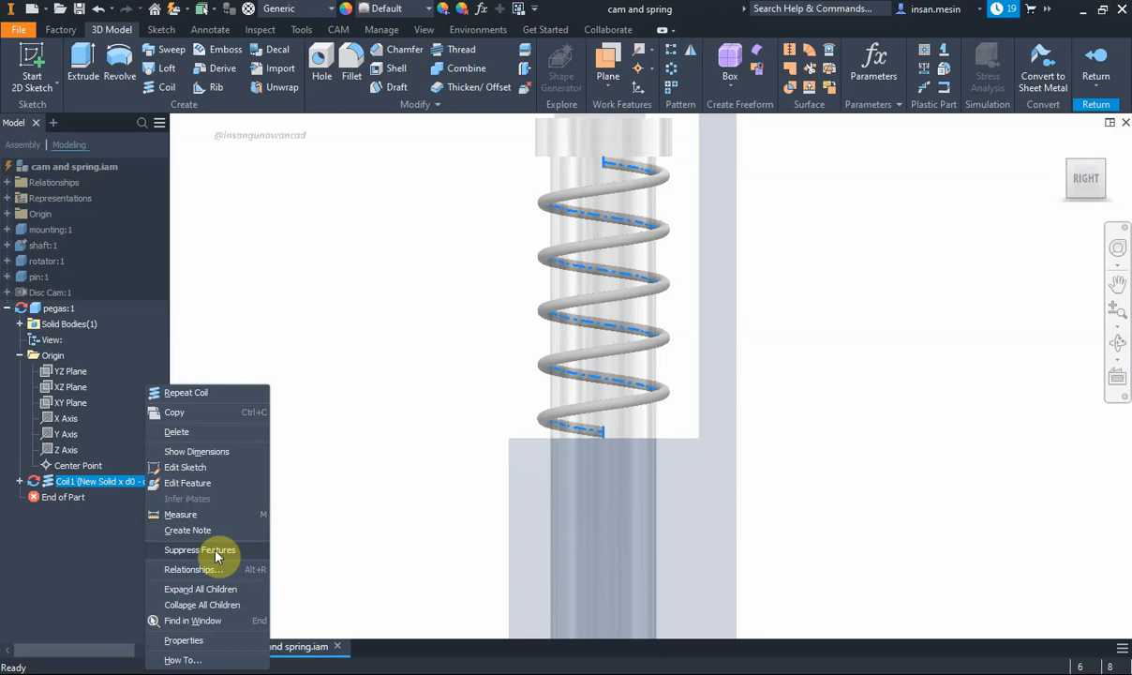
{"action": "left_click", "coordinate": [210, 484]}
{"action": "left_click", "coordinate": [906, 342]}
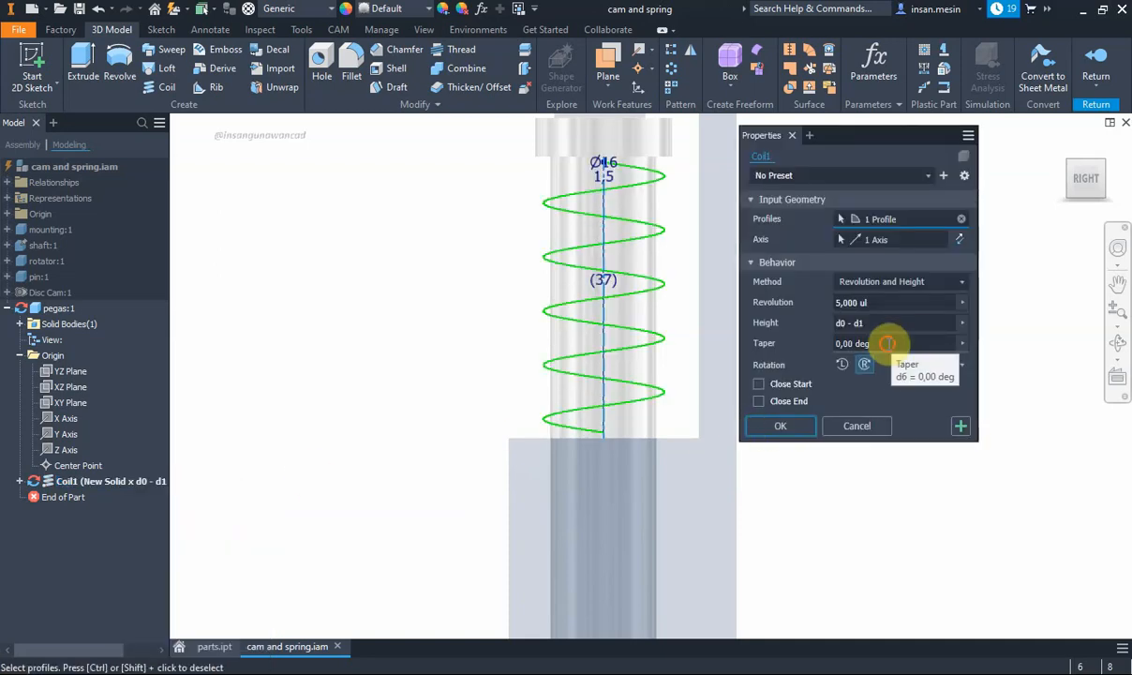
{"action": "left_click", "coordinate": [780, 383]}
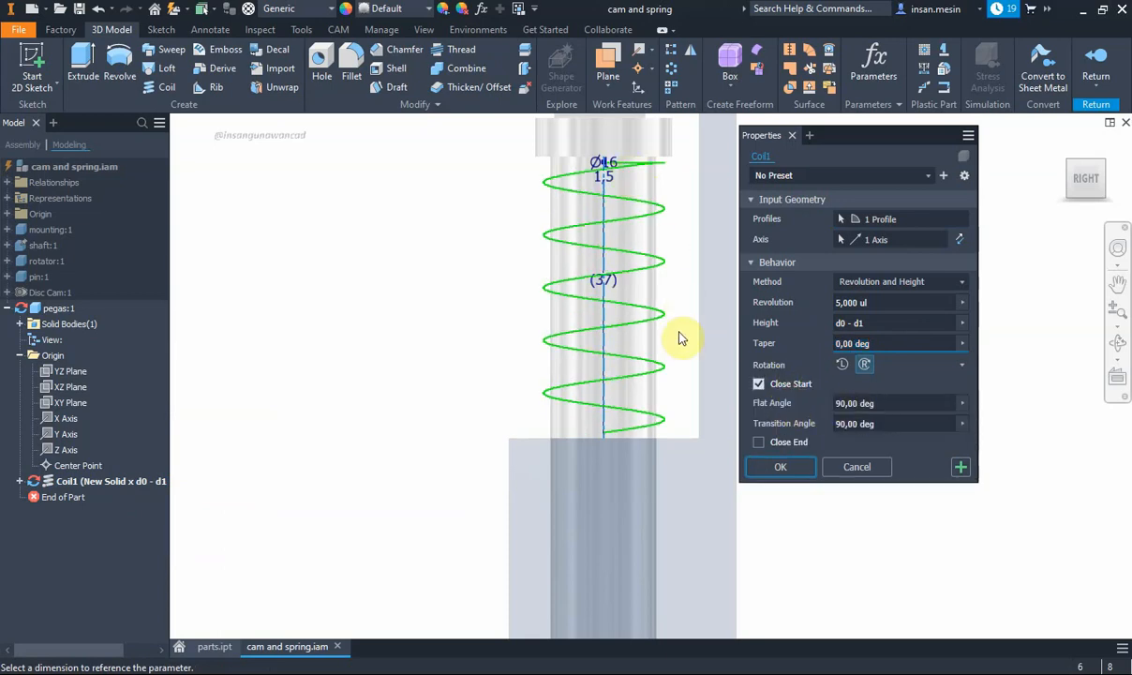
{"action": "left_click", "coordinate": [783, 449]}
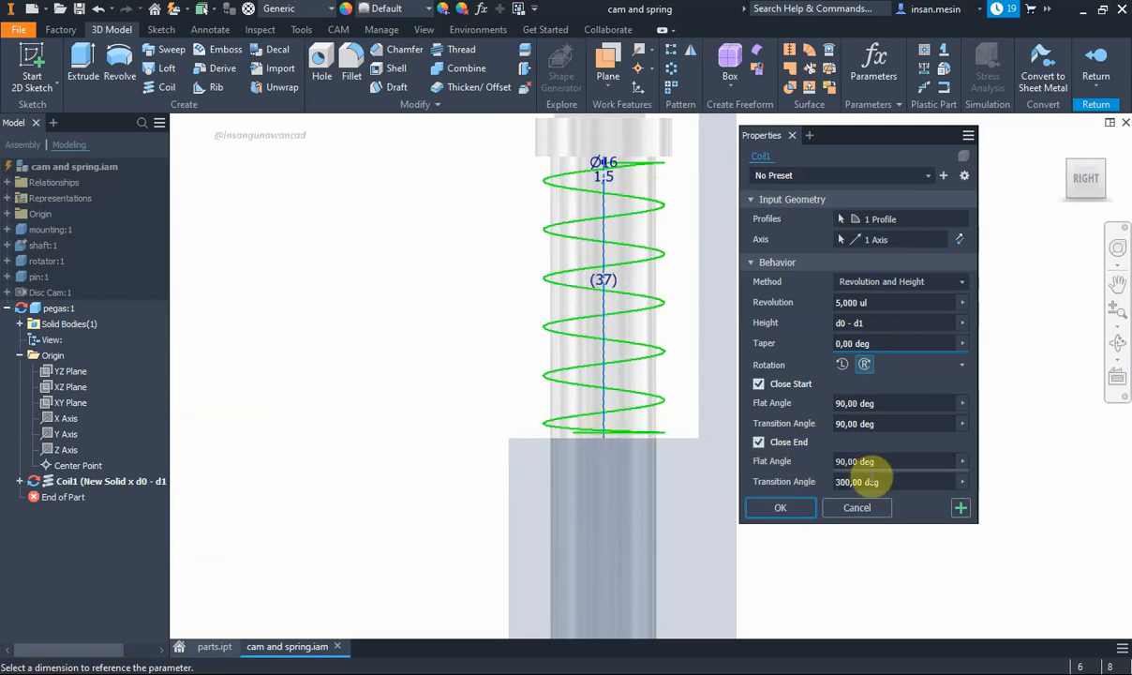
Try transition angles of 90 and 30 degrees at the coil's closed end, returning it to 300 degrees
{"action": "left_click", "coordinate": [871, 482]}
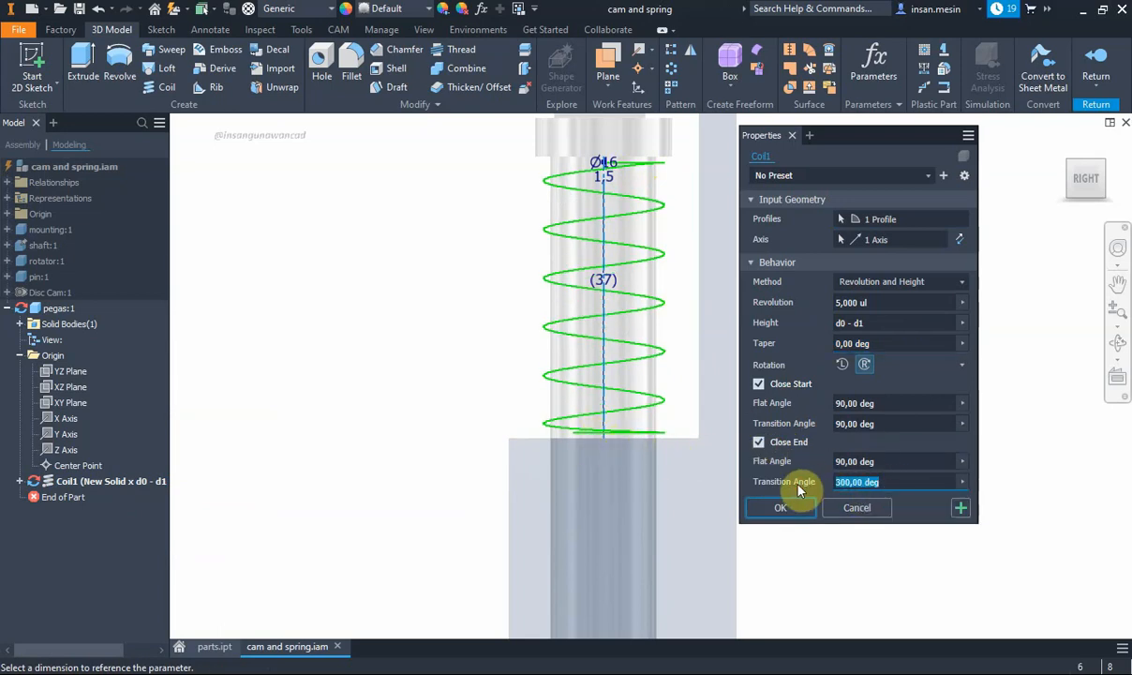
{"action": "type", "text": "90"}
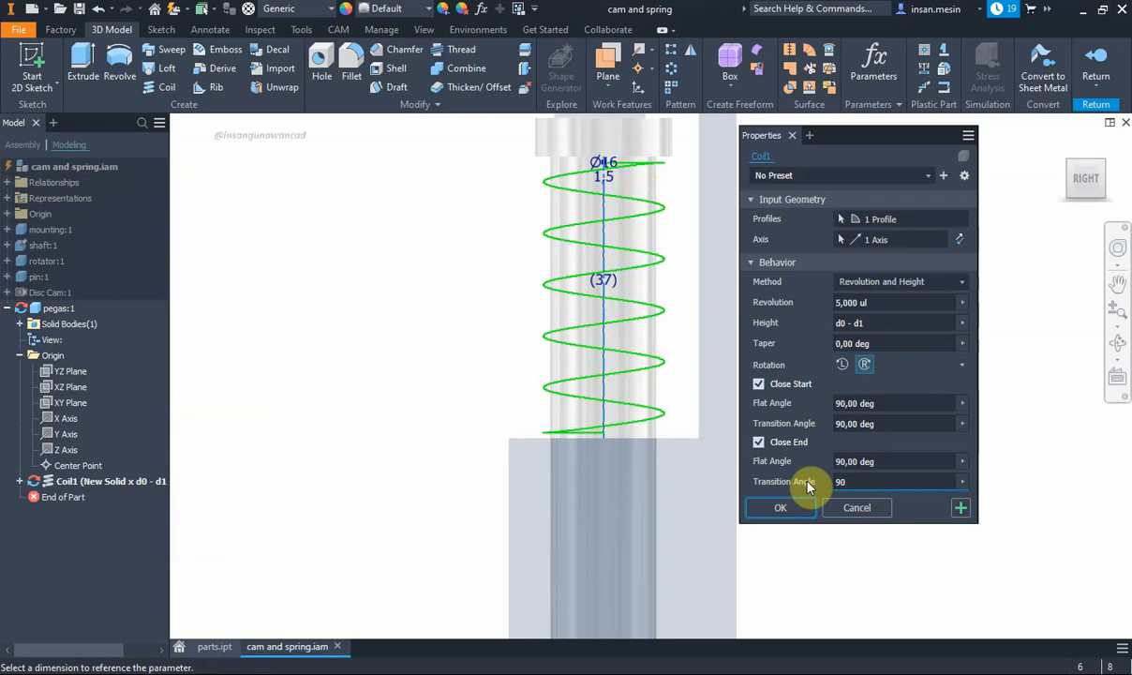
{"action": "left_click_drag", "start_coordinate": [886, 481], "coordinate": [813, 496]}
{"action": "type", "text": "30"}
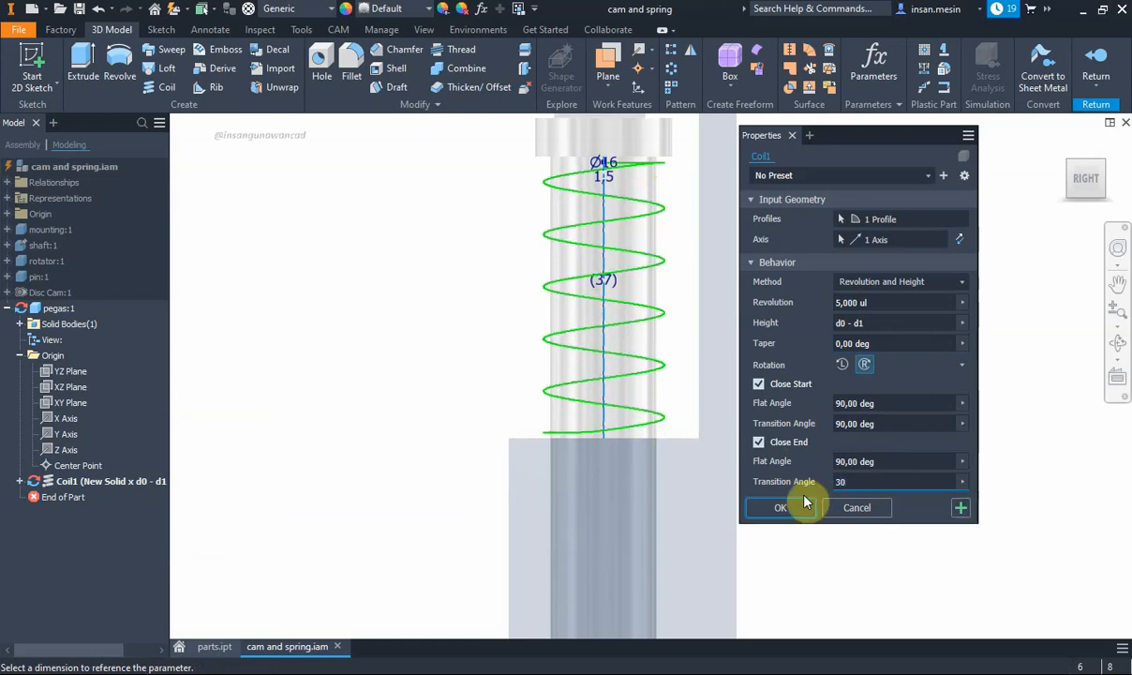
{"action": "type", "text": "0"}
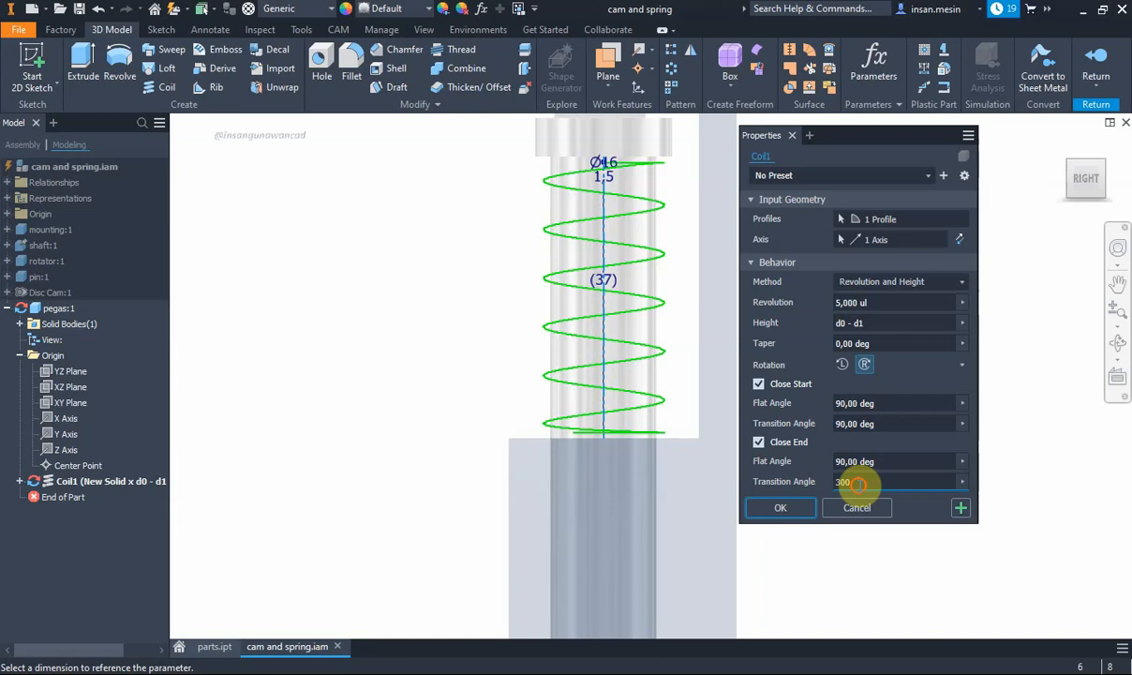
Set the Close End transition angle to 90 degrees and apply the coil edit
{"action": "left_click_drag", "start_coordinate": [876, 483], "coordinate": [821, 500]}
{"action": "type", "text": "90"}
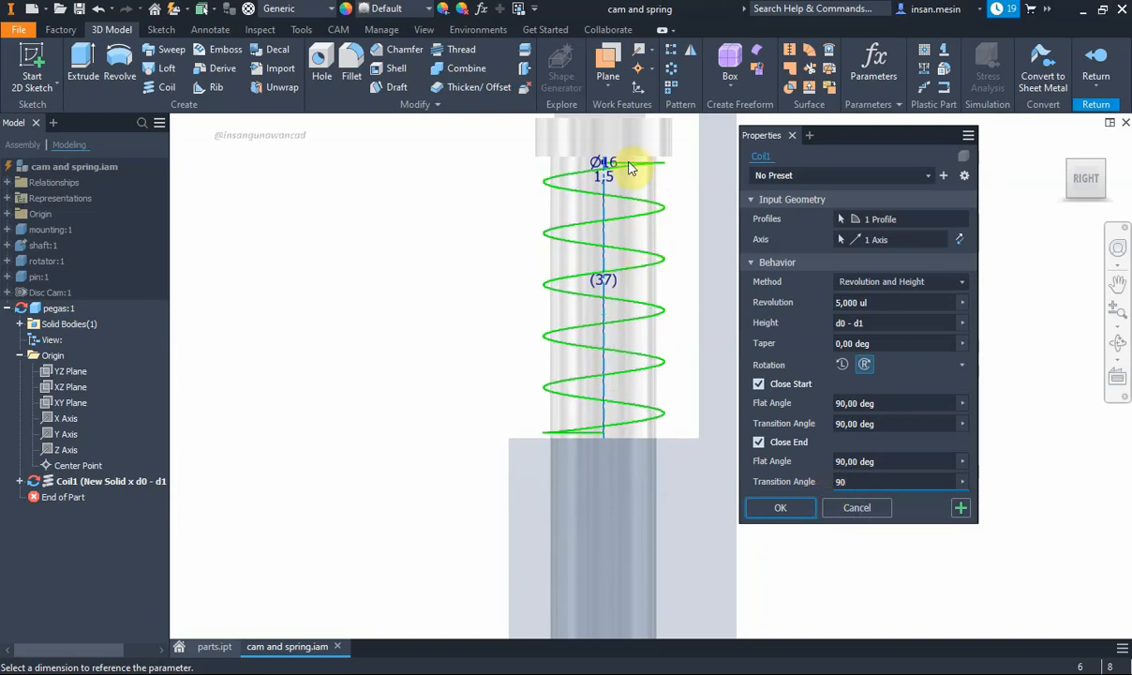
{"action": "left_click", "coordinate": [786, 507]}
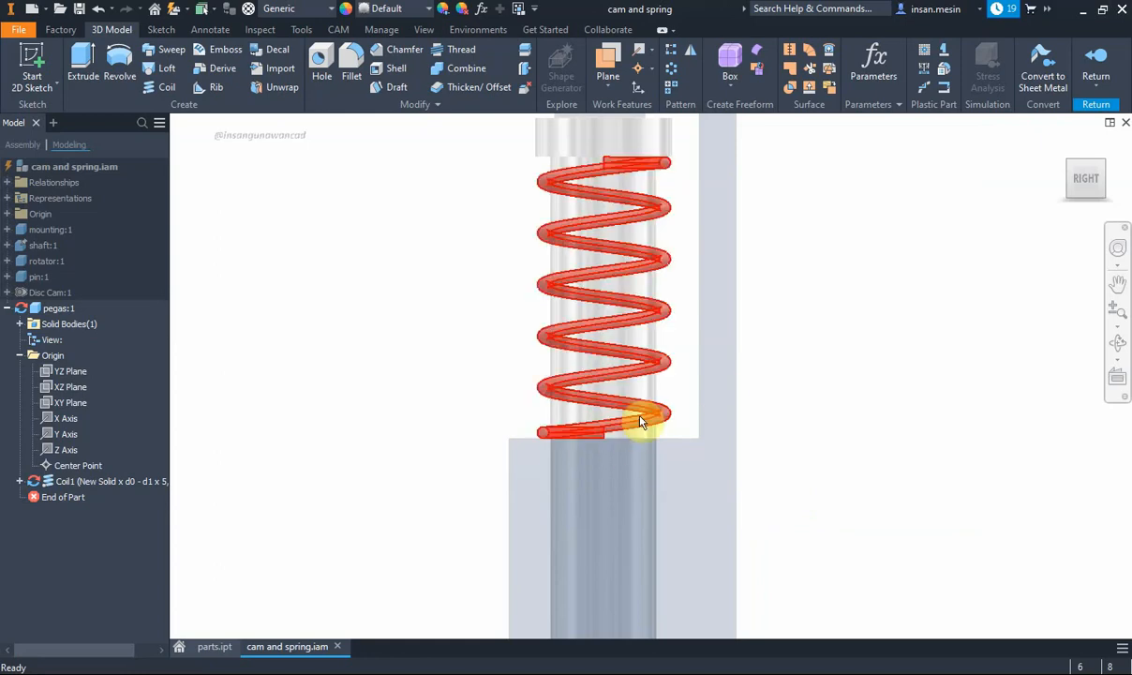
Examine the coil's flattened ends against the shaft head and mounting from several viewing angles
{"action": "middle_click_drag", "start_coordinate": [645, 420], "coordinate": [692, 432], "text": "shift"}
{"action": "left_click_drag", "start_coordinate": [698, 434], "coordinate": [582, 423]}
{"action": "middle_click_drag", "start_coordinate": [582, 424], "coordinate": [653, 428], "text": "shift"}
{"action": "scroll", "coordinate": [655, 429], "scroll_direction": "down", "scroll_amount": 3}
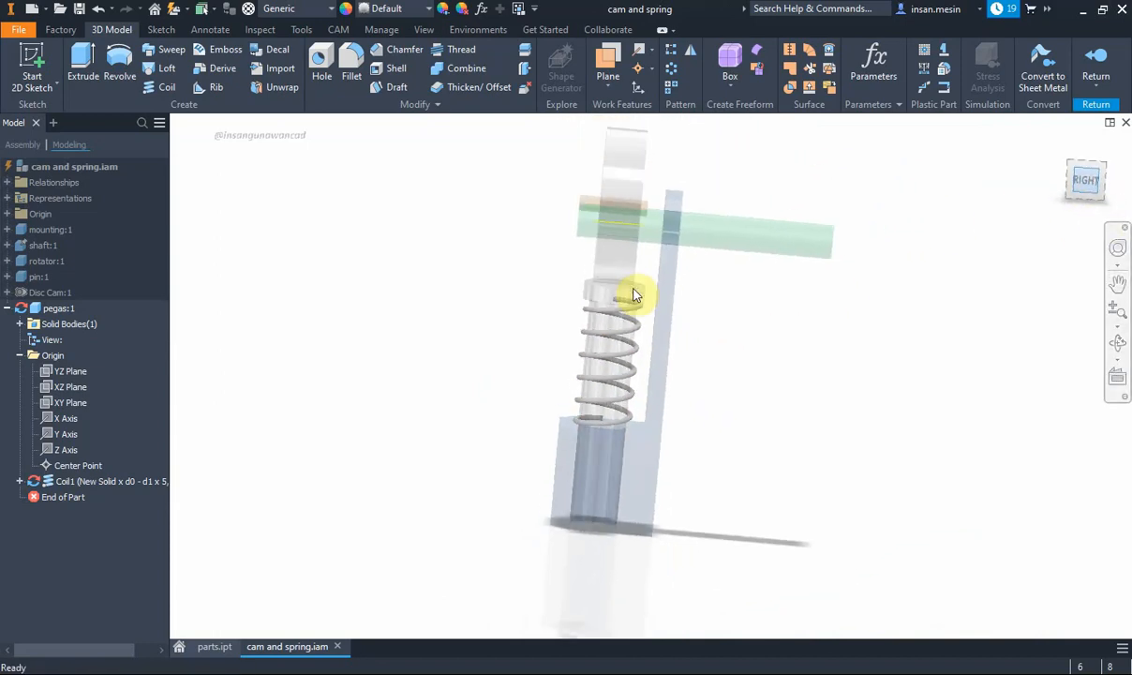
{"action": "scroll", "coordinate": [600, 370], "scroll_direction": "up", "scroll_amount": 2}
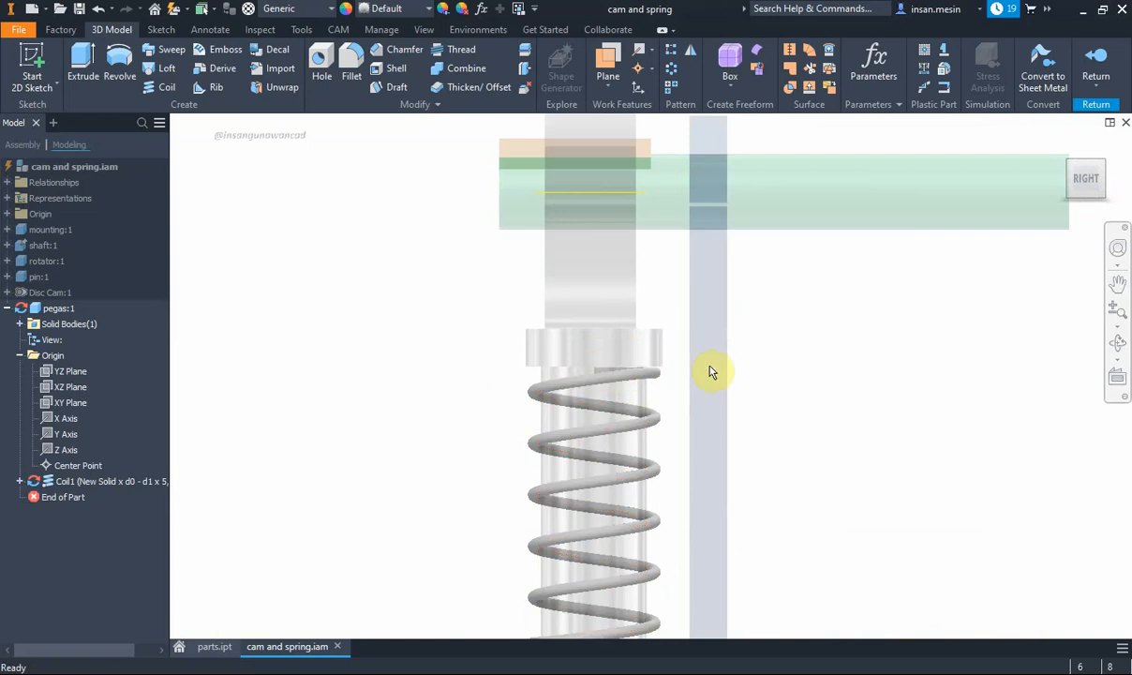
{"action": "scroll", "coordinate": [717, 370], "scroll_direction": "down", "scroll_amount": 2}
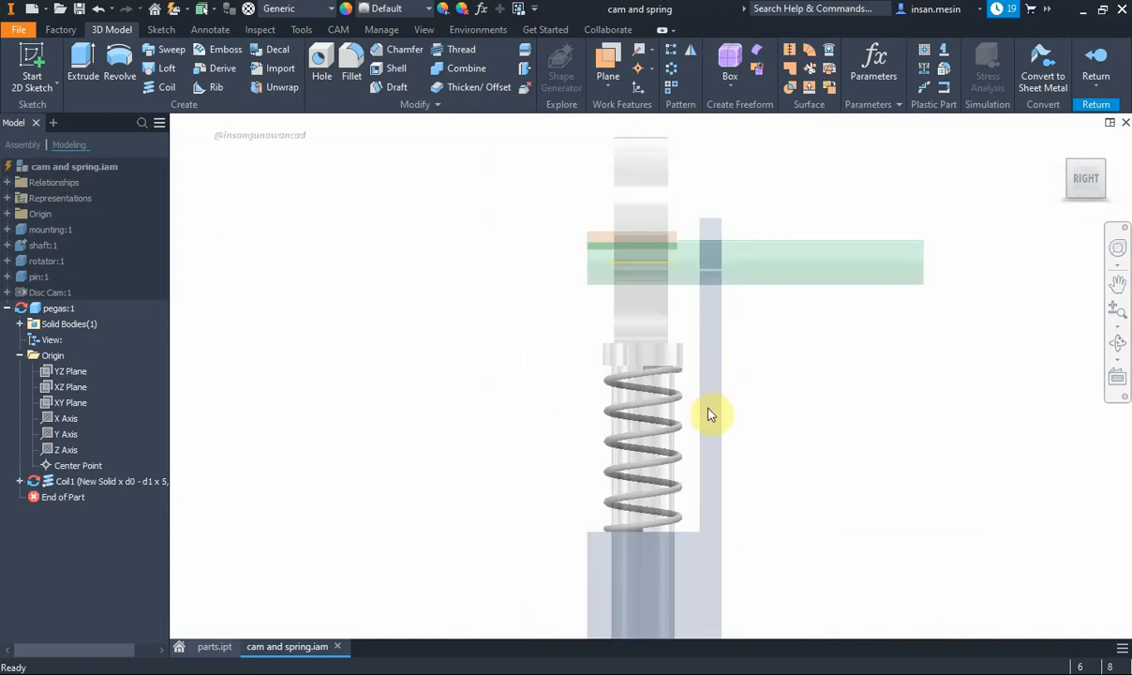
{"action": "middle_click_drag", "start_coordinate": [738, 389], "coordinate": [761, 410], "text": "shift"}
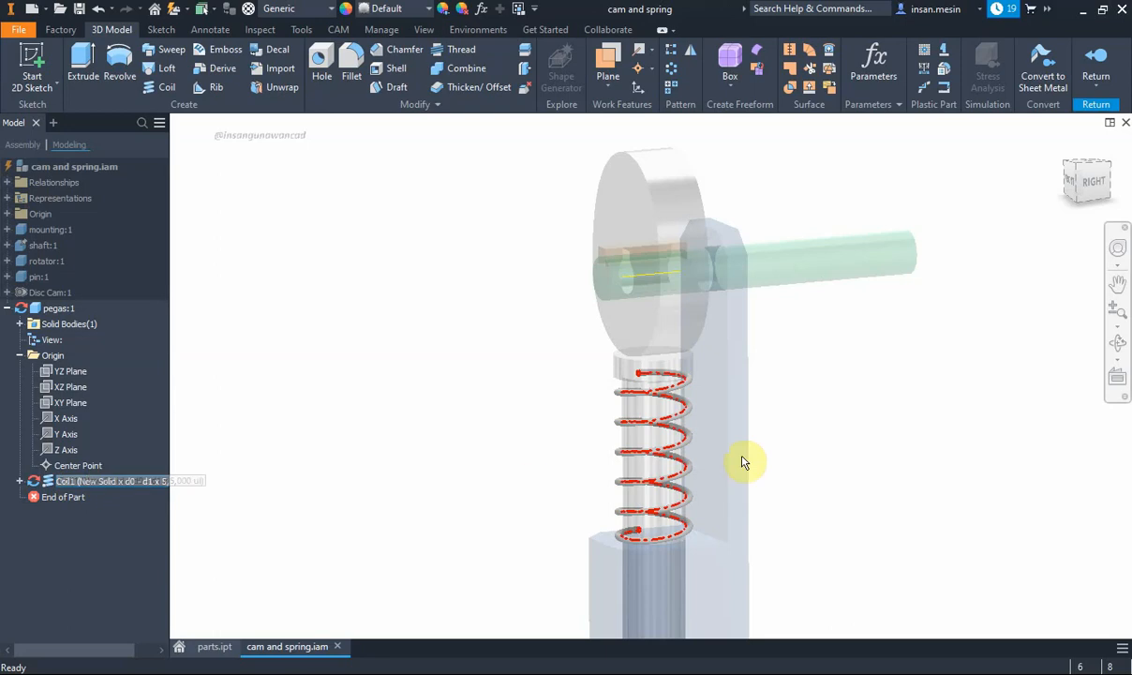
{"action": "middle_click_drag", "start_coordinate": [718, 458], "coordinate": [693, 418], "text": "shift"}
{"action": "scroll", "coordinate": [661, 401], "scroll_direction": "up", "scroll_amount": 3}
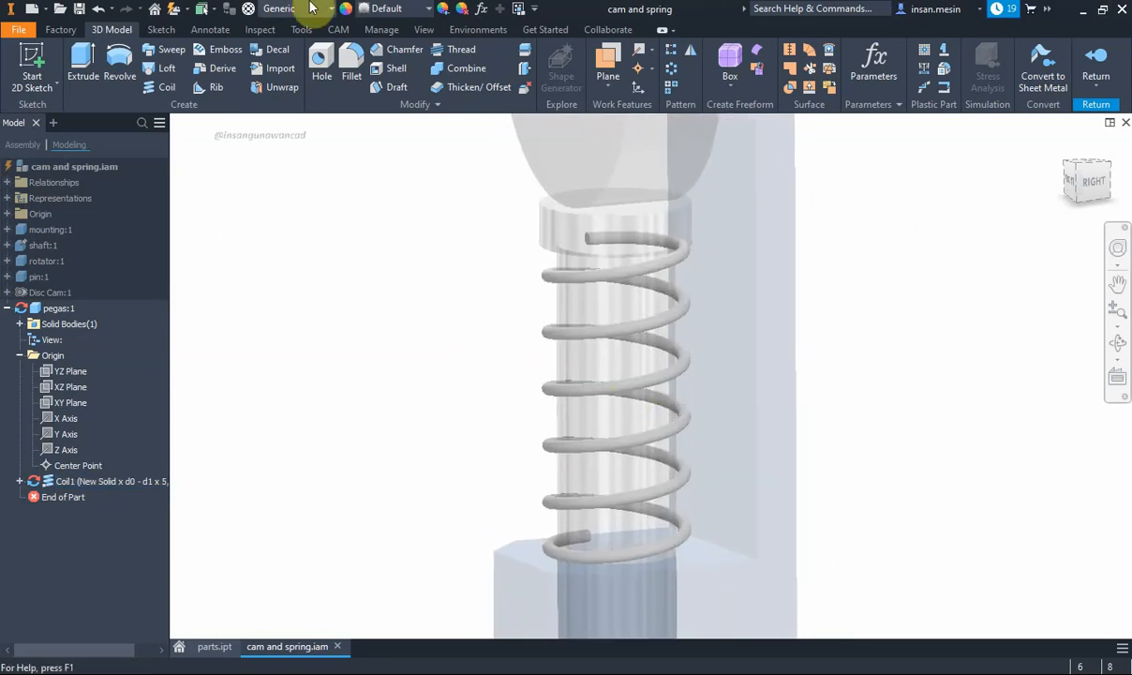
Apply the Smooth - Yellow appearance from the Autodesk Appearance Library to the spring part and return to the assembly
{"action": "left_click", "coordinate": [401, 16]}
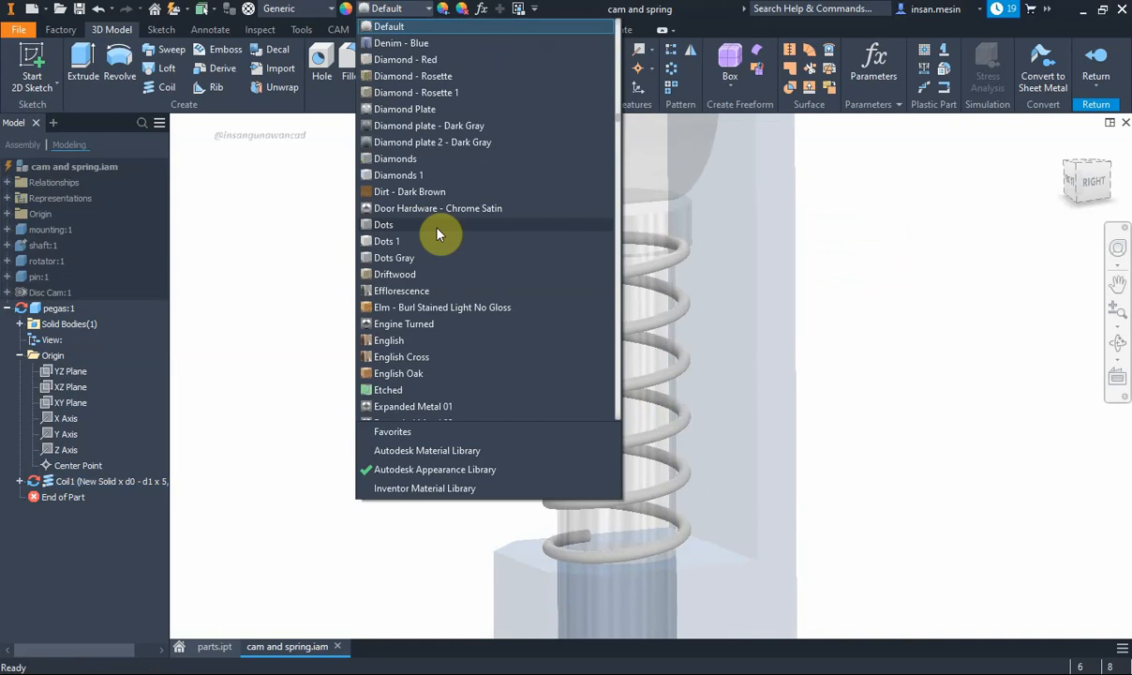
{"action": "scroll", "coordinate": [471, 321], "scroll_direction": "down", "scroll_amount": 10}
{"action": "scroll", "coordinate": [468, 329], "scroll_direction": "down", "scroll_amount": 15}
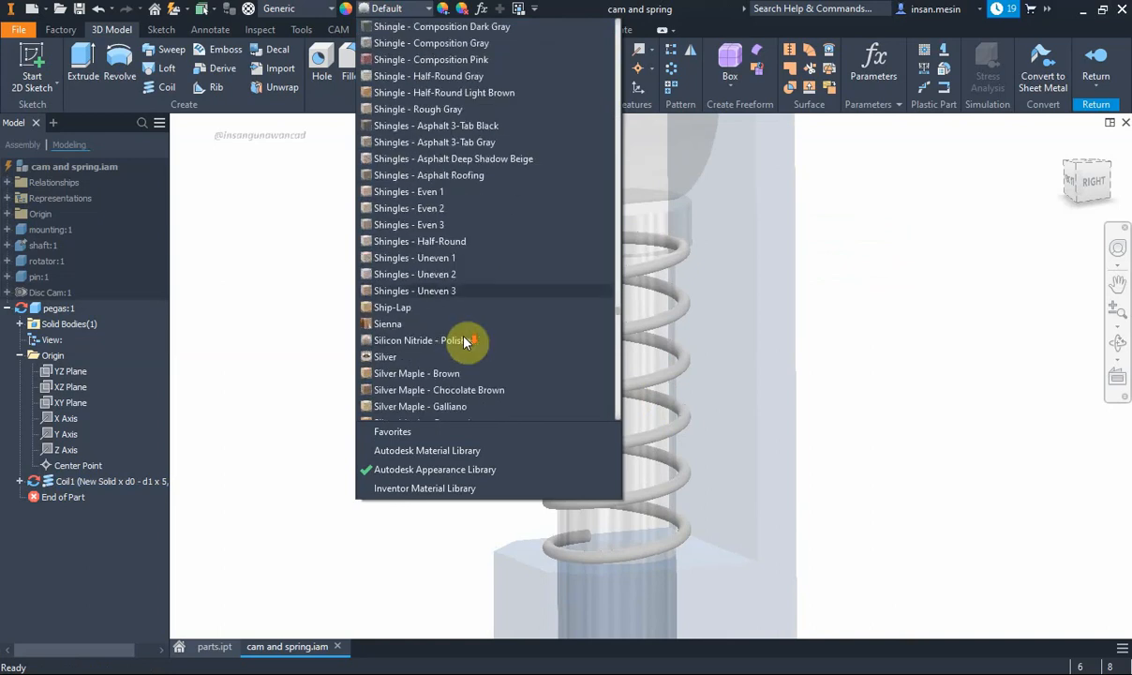
{"action": "scroll", "coordinate": [464, 340], "scroll_direction": "down", "scroll_amount": 15}
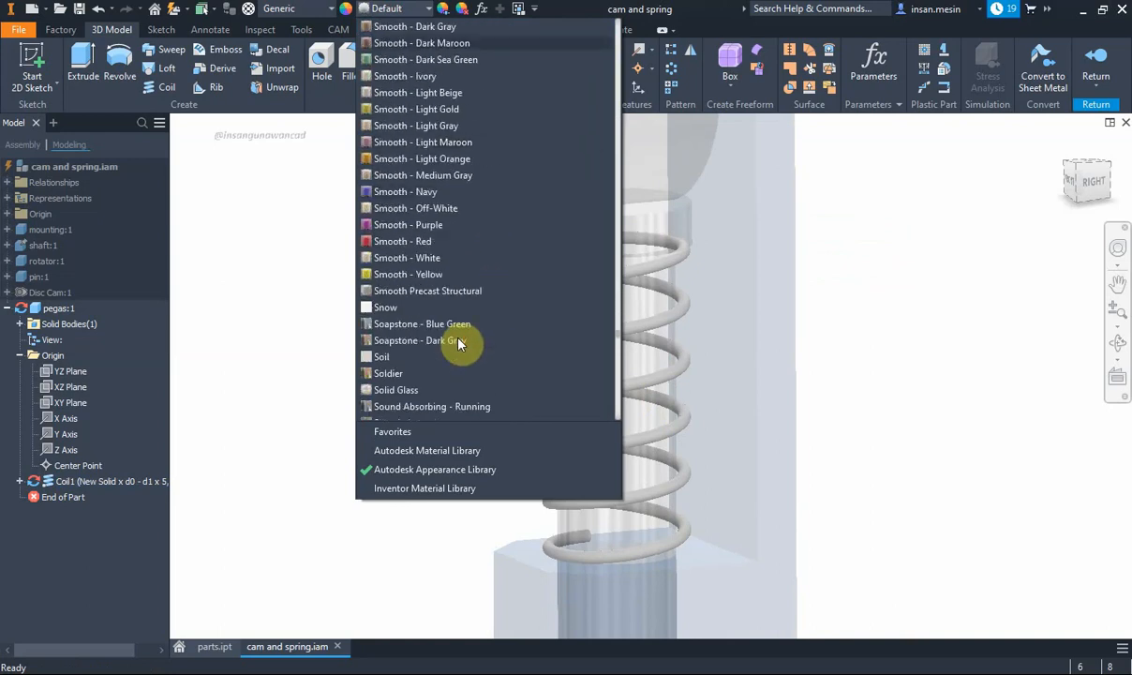
{"action": "left_click", "coordinate": [430, 275]}
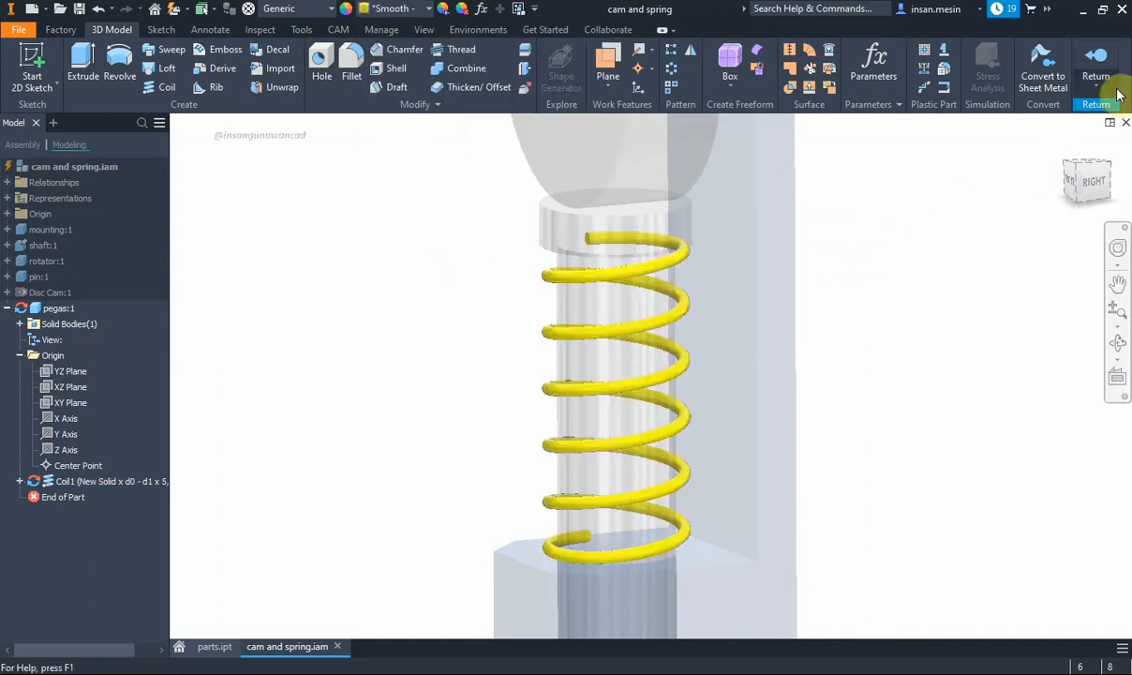
{"action": "left_click", "coordinate": [1096, 58]}
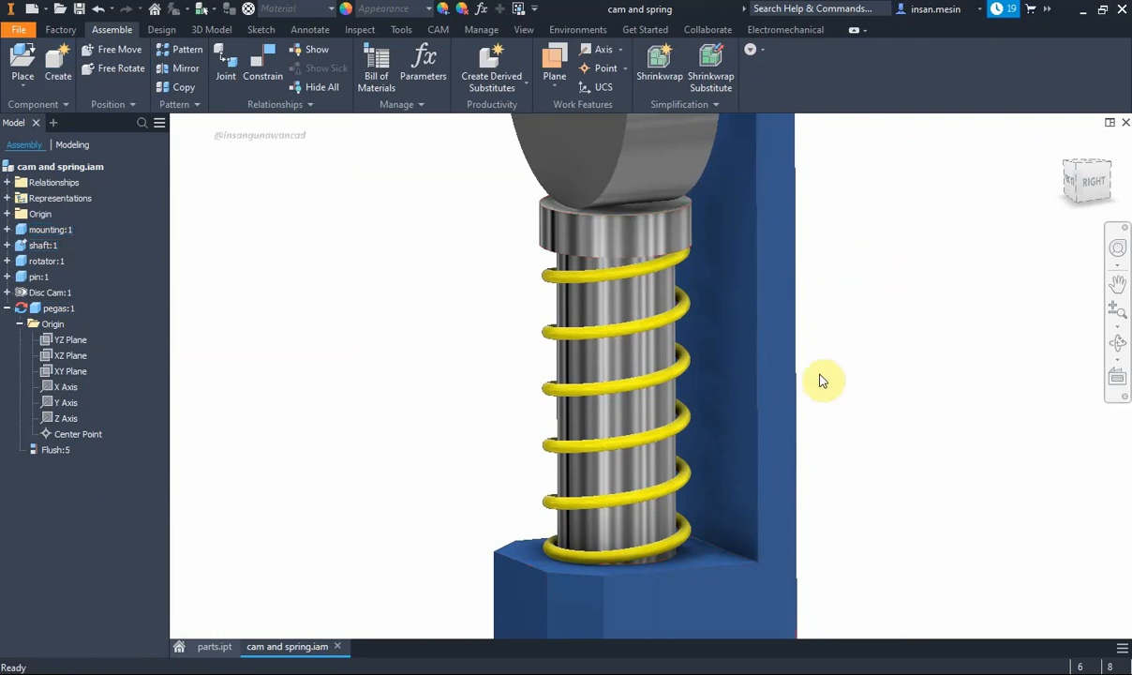
Open the drive settings of the mounting's Angle:1 constraint and show the additional options, including Drive Adaptivity
{"action": "middle_click_drag", "start_coordinate": [820, 375], "coordinate": [812, 402]}
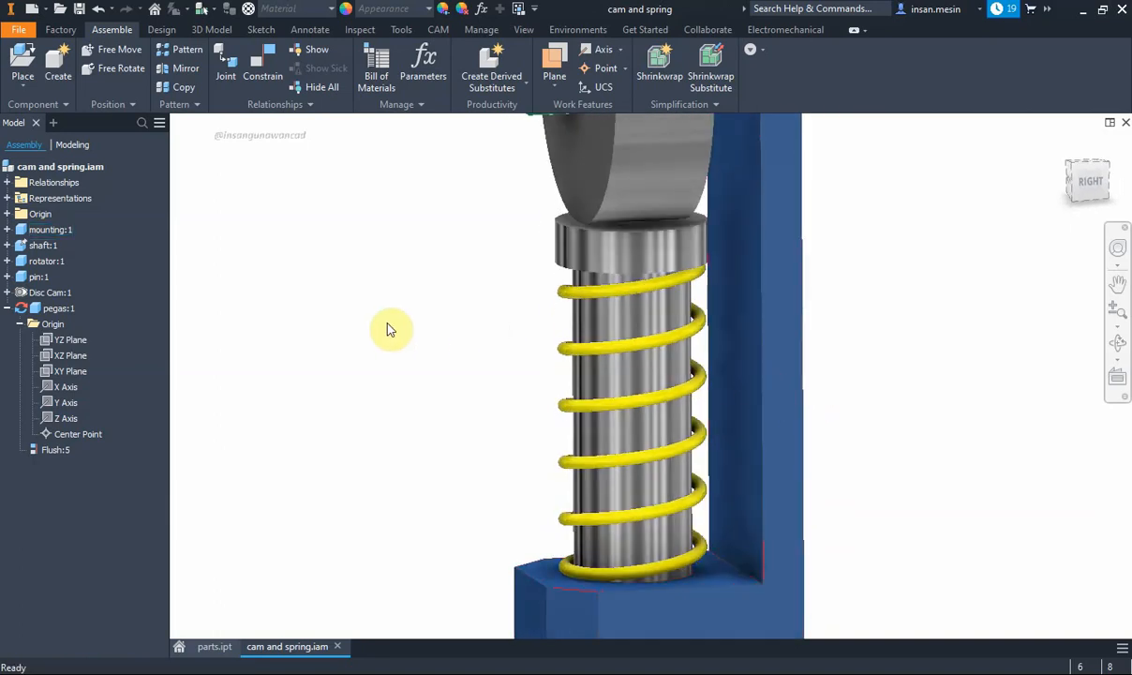
{"action": "key", "text": "Home"}
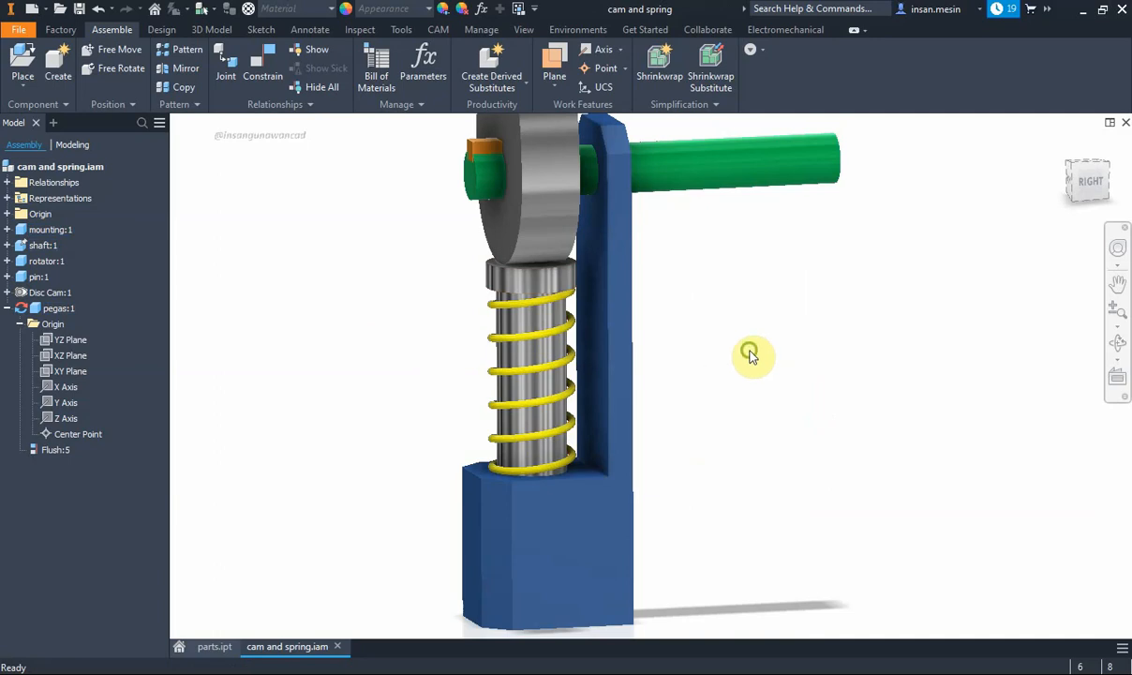
{"action": "middle_click_drag", "start_coordinate": [748, 353], "coordinate": [778, 359], "text": "shift"}
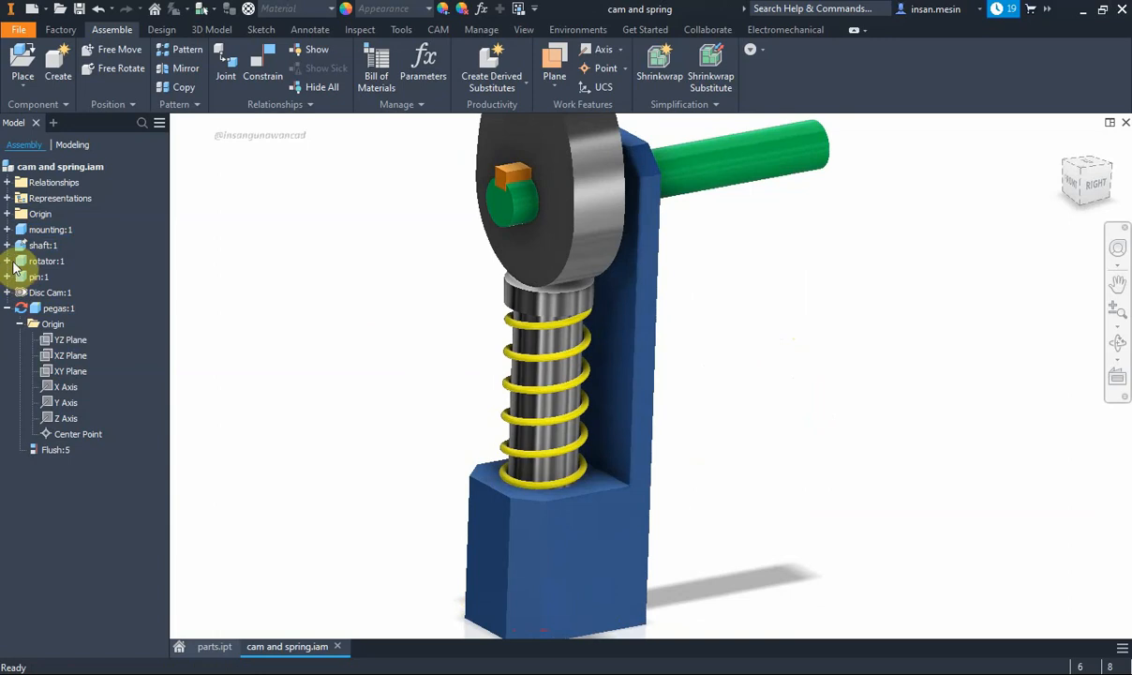
{"action": "left_click", "coordinate": [8, 230]}
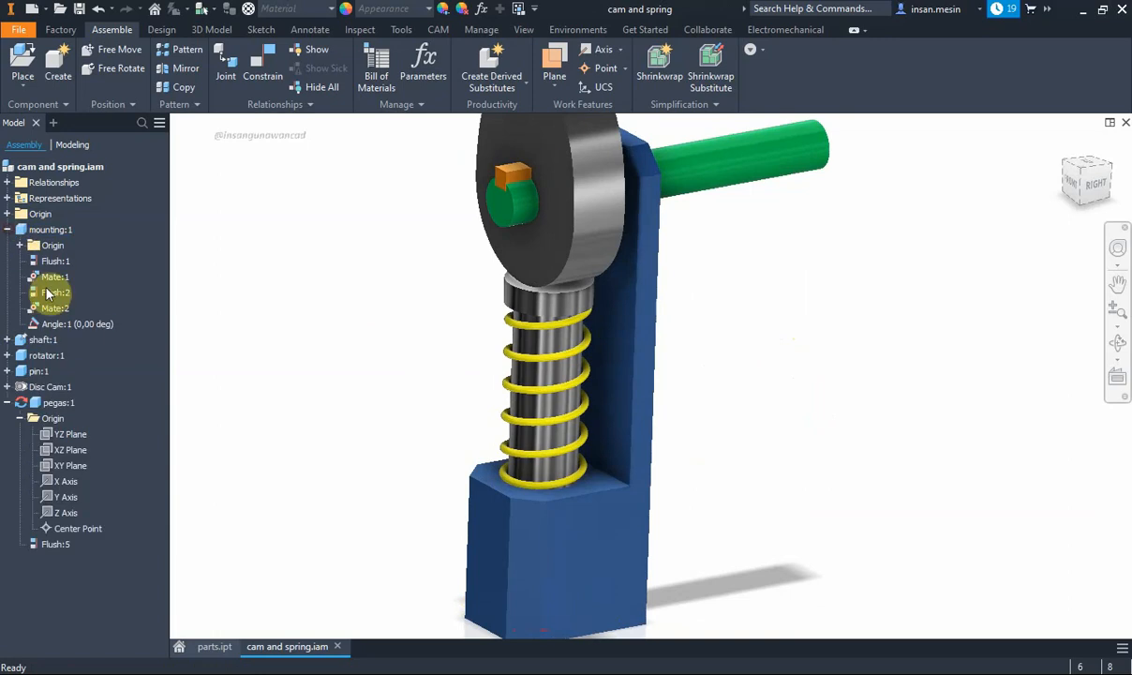
{"action": "right_click", "coordinate": [79, 325]}
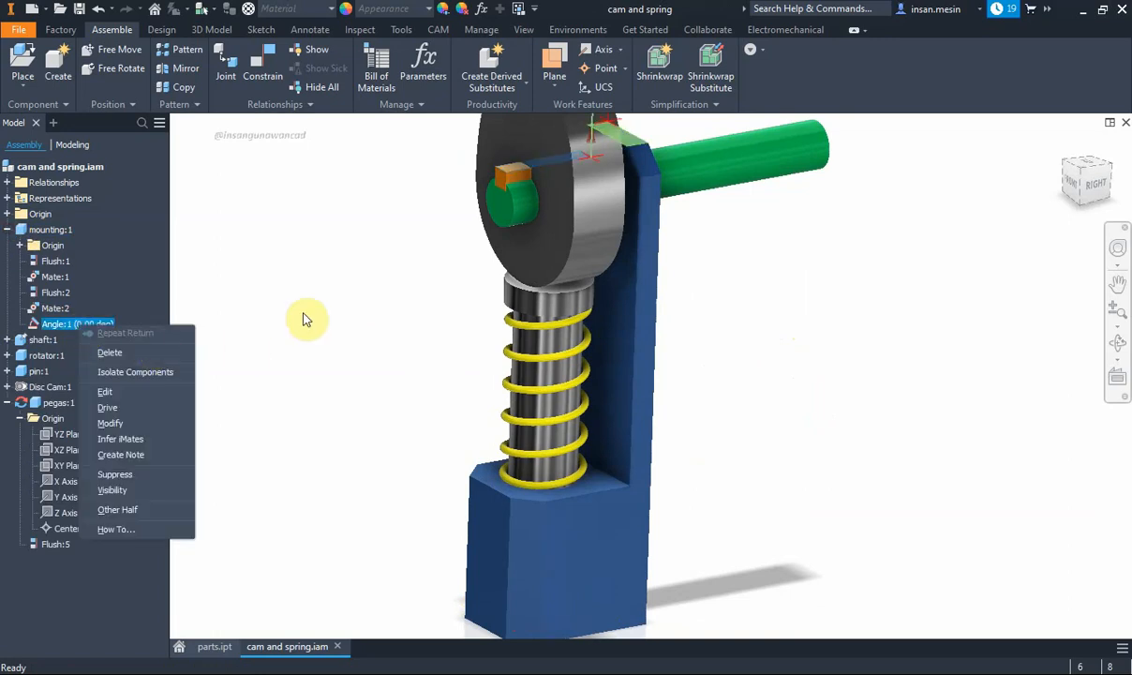
{"action": "left_click", "coordinate": [275, 313]}
{"action": "right_click", "coordinate": [102, 325]}
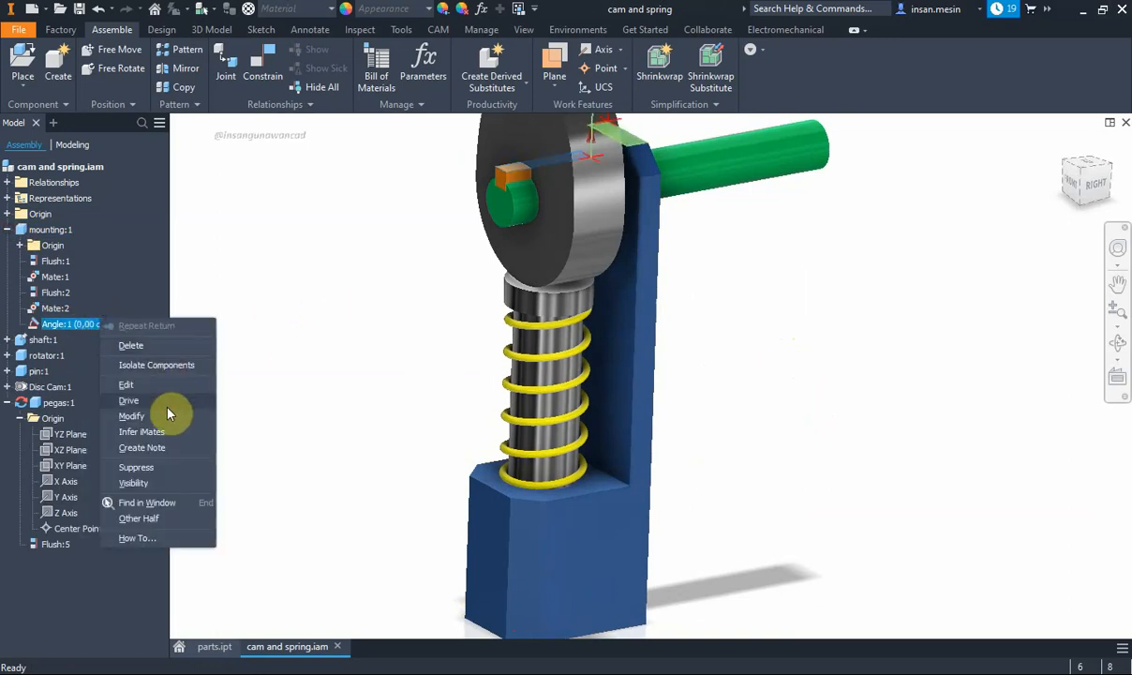
{"action": "left_click", "coordinate": [158, 383]}
{"action": "left_click_drag", "start_coordinate": [480, 180], "coordinate": [341, 173]}
{"action": "left_click", "coordinate": [454, 315]}
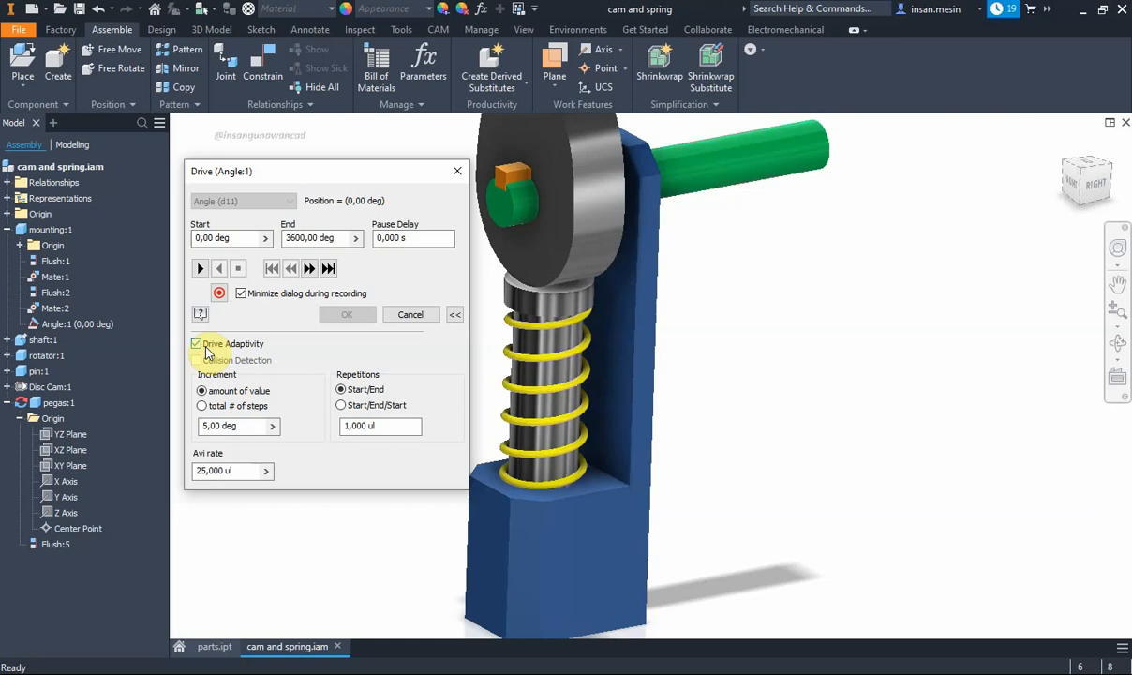
{"action": "left_click_drag", "start_coordinate": [306, 170], "coordinate": [255, 143]}
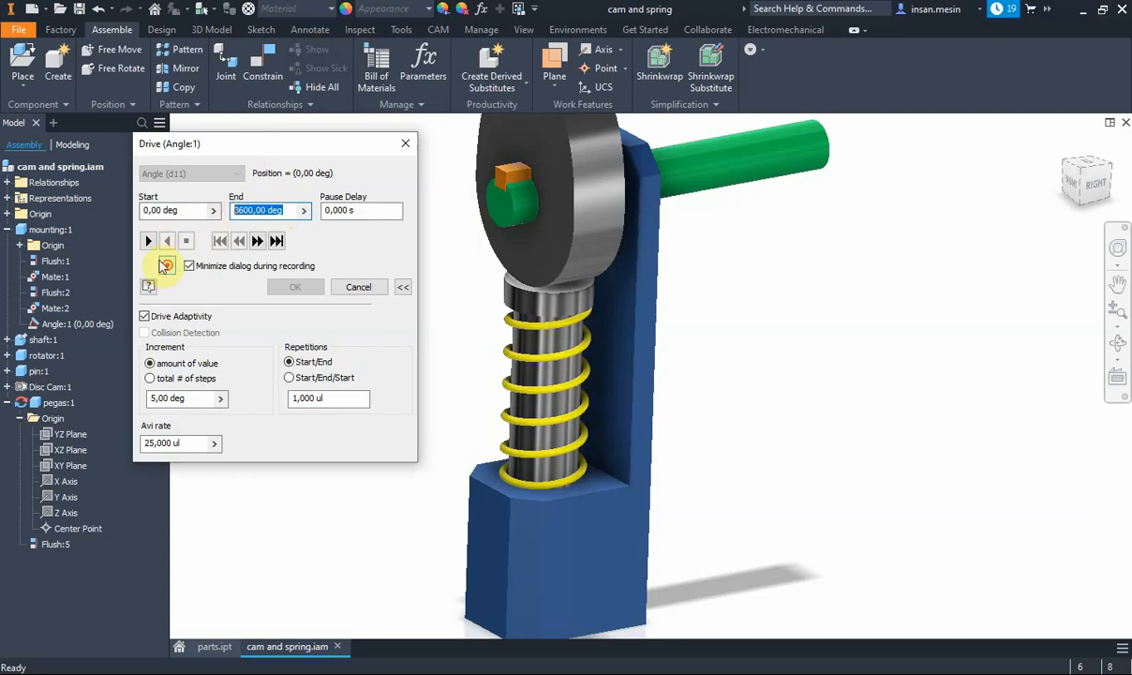
Play the angle drive from 0 towards 3600 degrees in 5-degree increments to check the spring's motion, and cancel the drive
{"action": "left_click", "coordinate": [150, 241]}
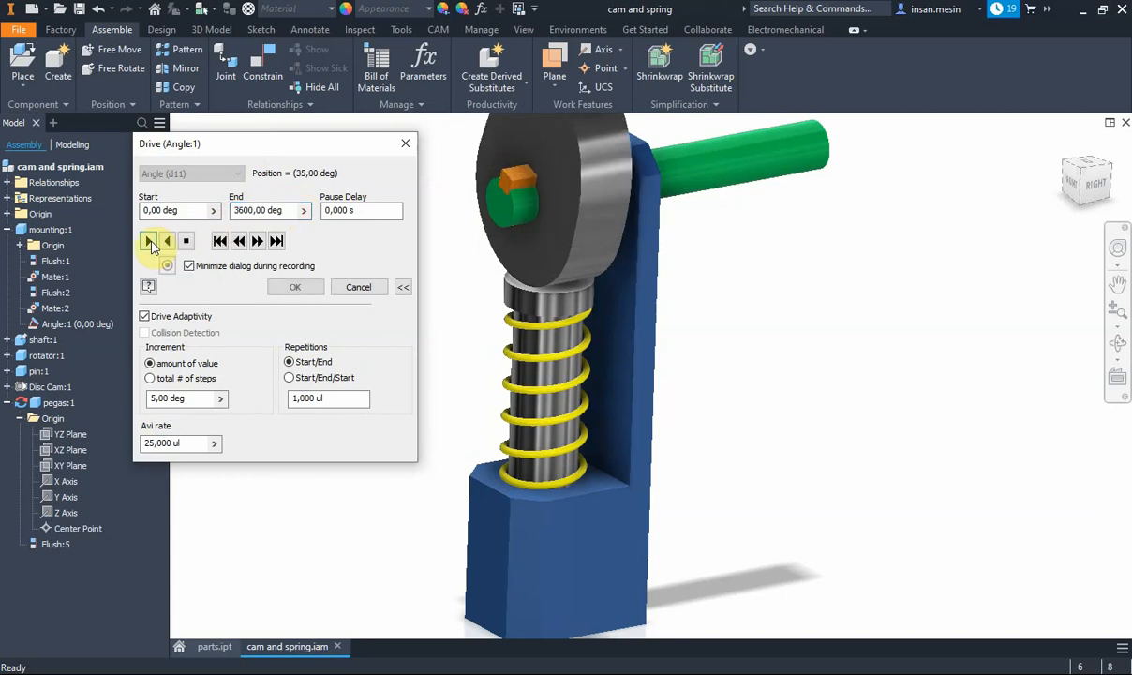
{"action": "left_click", "coordinate": [236, 239]}
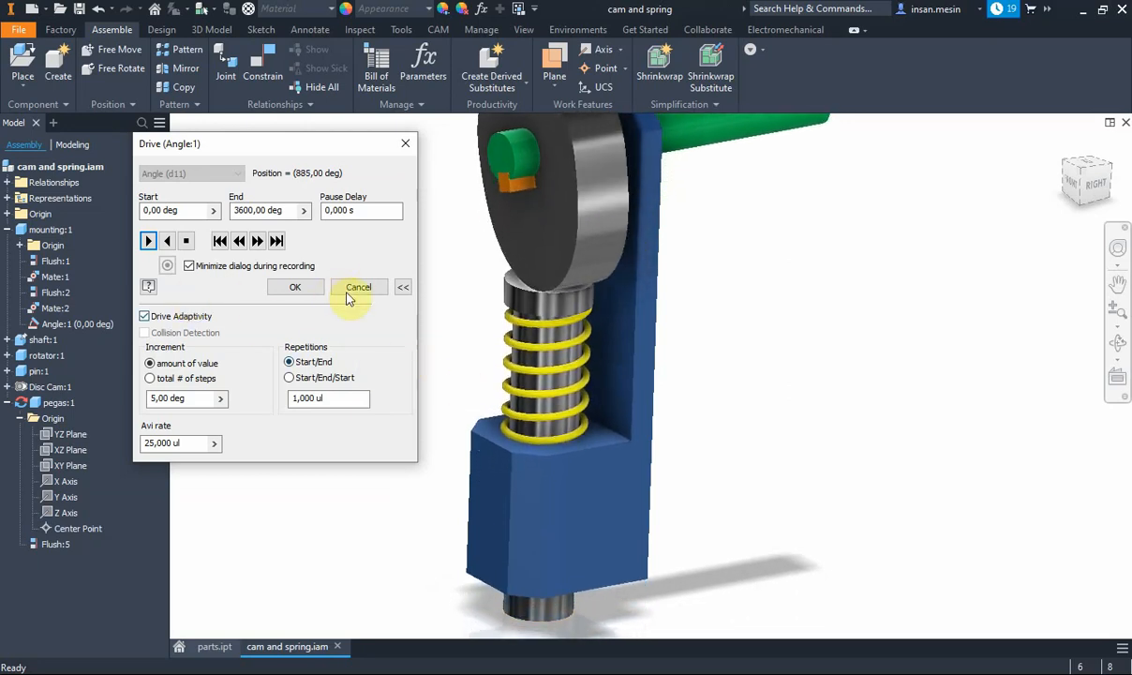
{"action": "left_click", "coordinate": [401, 287]}
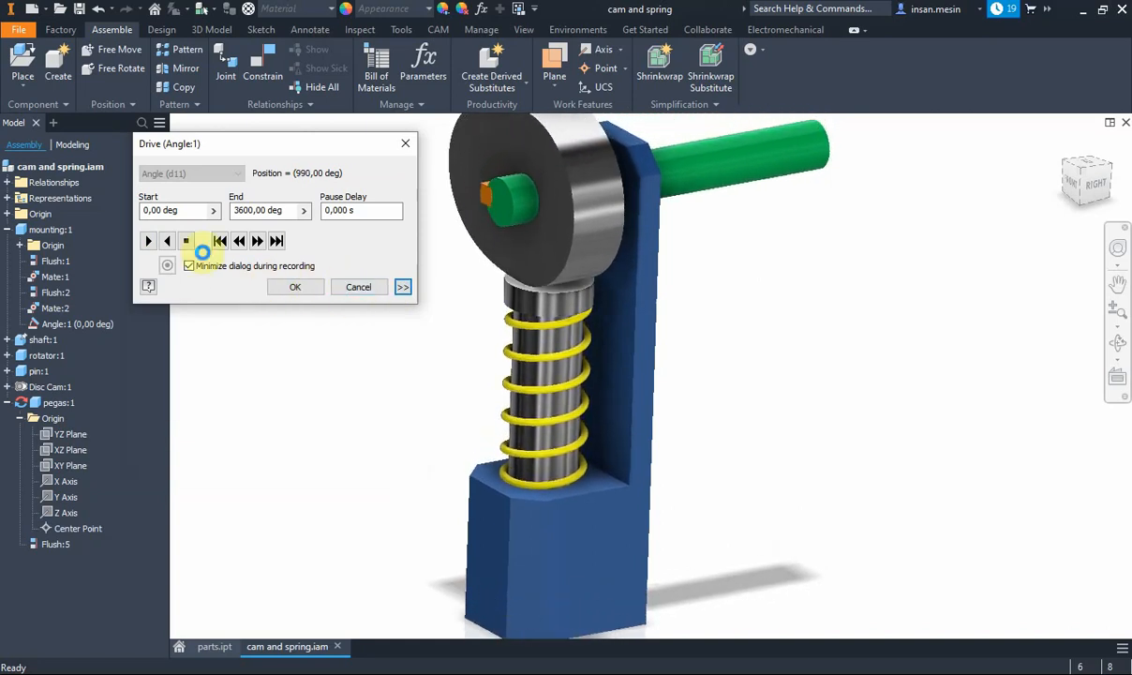
{"action": "left_click", "coordinate": [346, 291]}
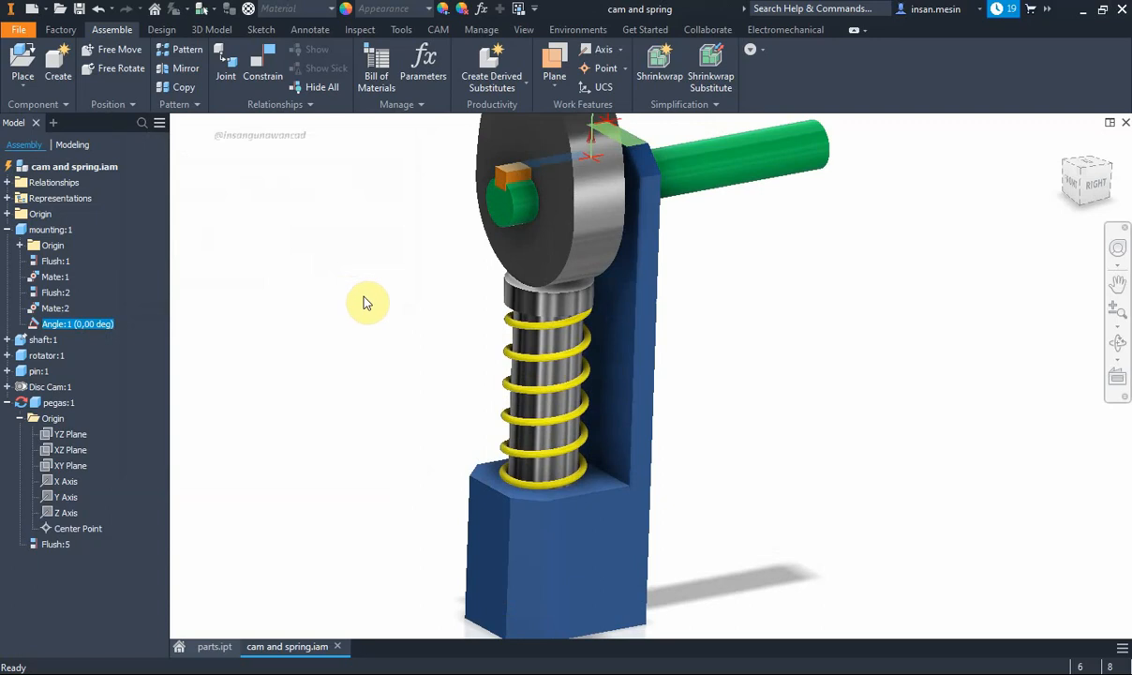
Switch to VLC media player to watch the recorded sping+cam.avi animation and come back to the Inventor assembly
{"action": "key", "text": "alt+Tab"}
{"action": "key", "text": "alt+Tab"}
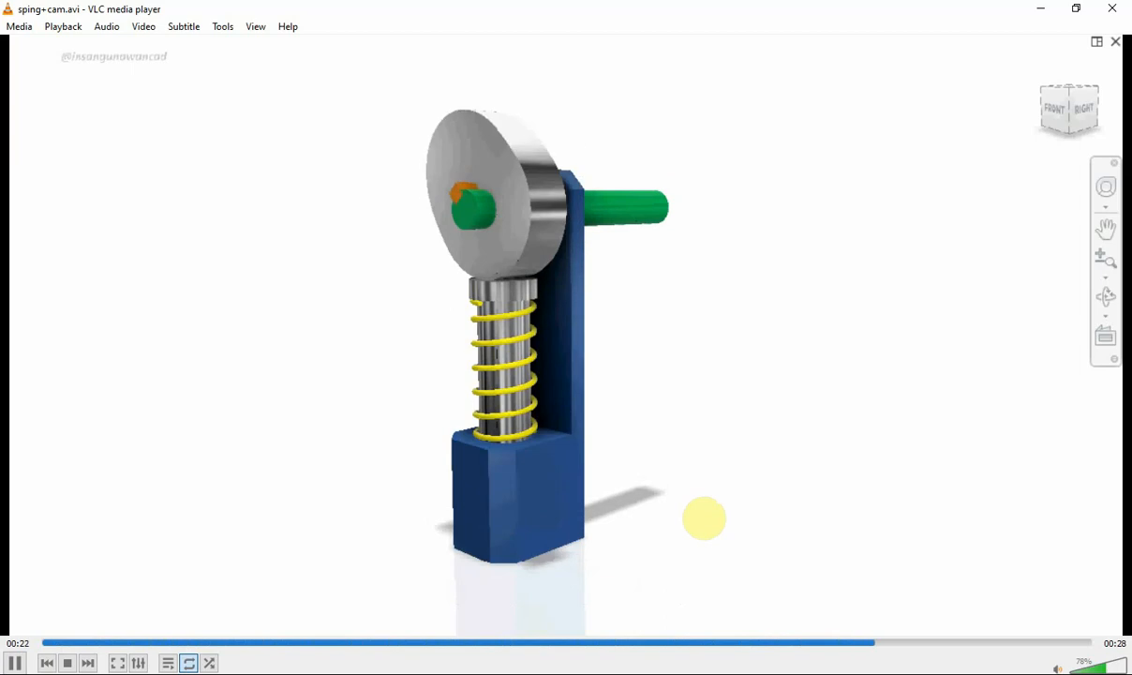
{"action": "key", "text": "alt+Tab"}
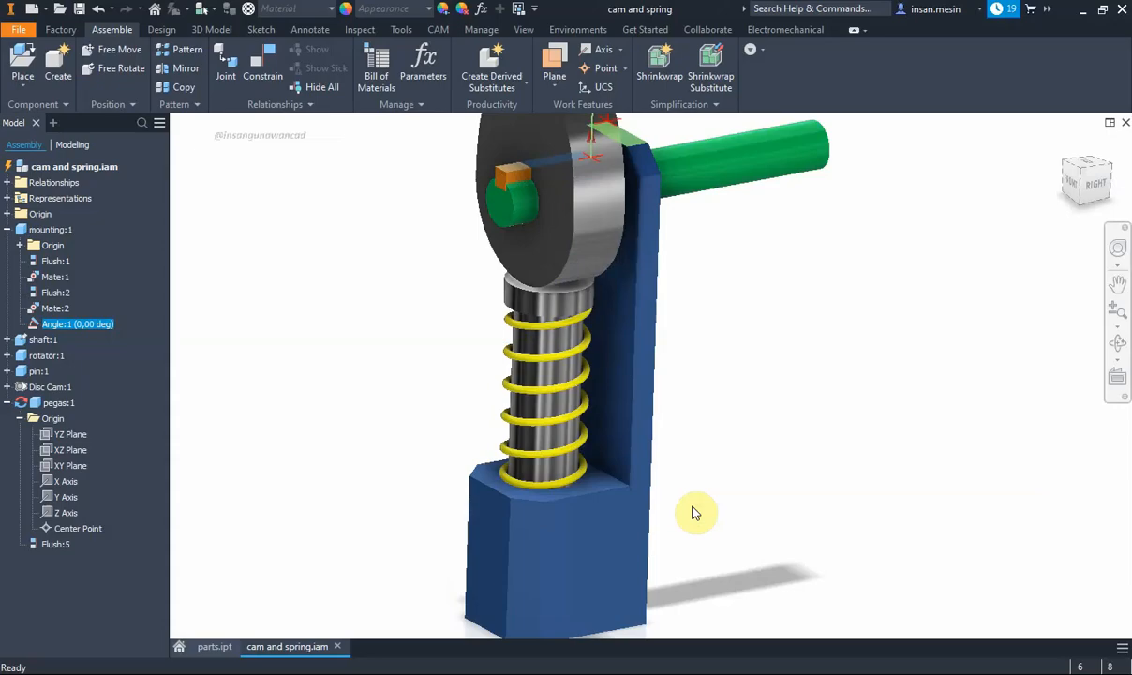
Reopen the spring's coil feature to examine its settings and closed ends from the right side, cancel the edit and return to the assembly
{"action": "double_click", "coordinate": [504, 382]}
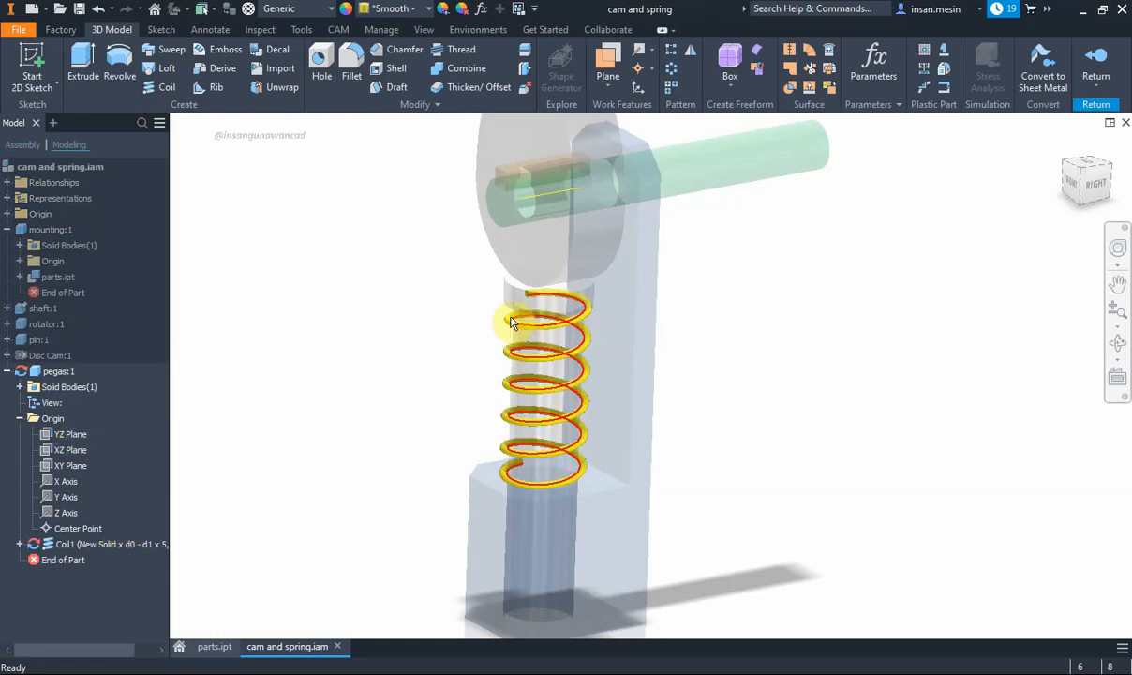
{"action": "right_click", "coordinate": [122, 550]}
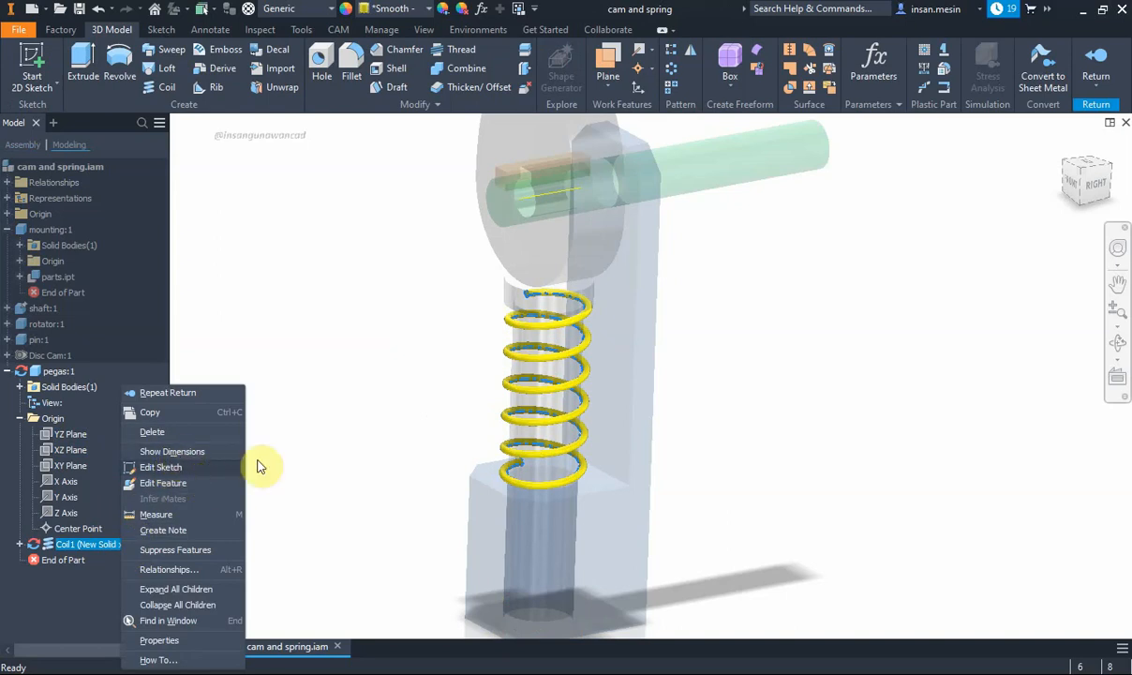
{"action": "left_click", "coordinate": [314, 393]}
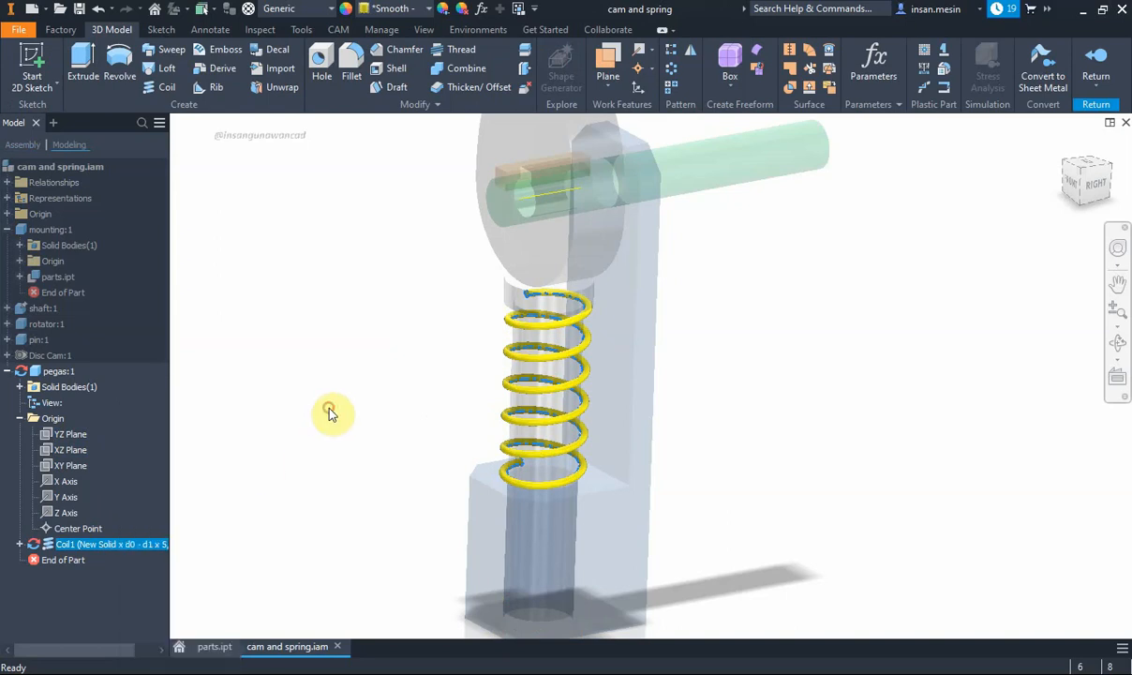
{"action": "right_click", "coordinate": [143, 544]}
{"action": "left_click", "coordinate": [195, 484]}
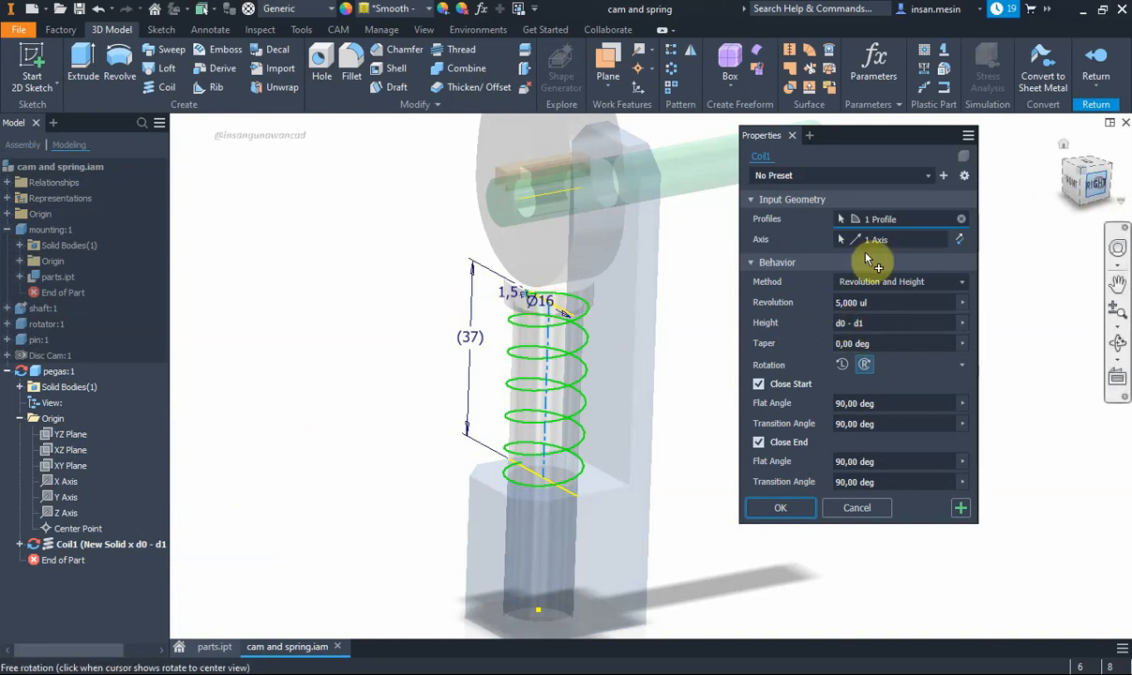
{"action": "scroll", "coordinate": [607, 373], "scroll_direction": "down", "scroll_amount": 5}
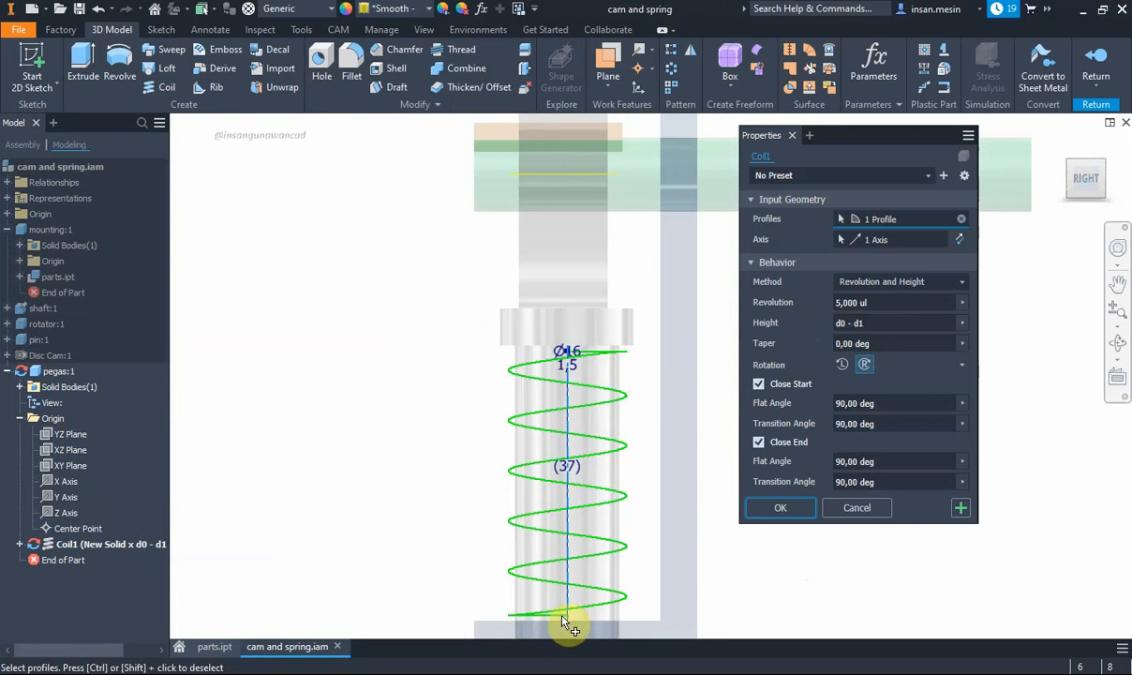
{"action": "left_click", "coordinate": [875, 512]}
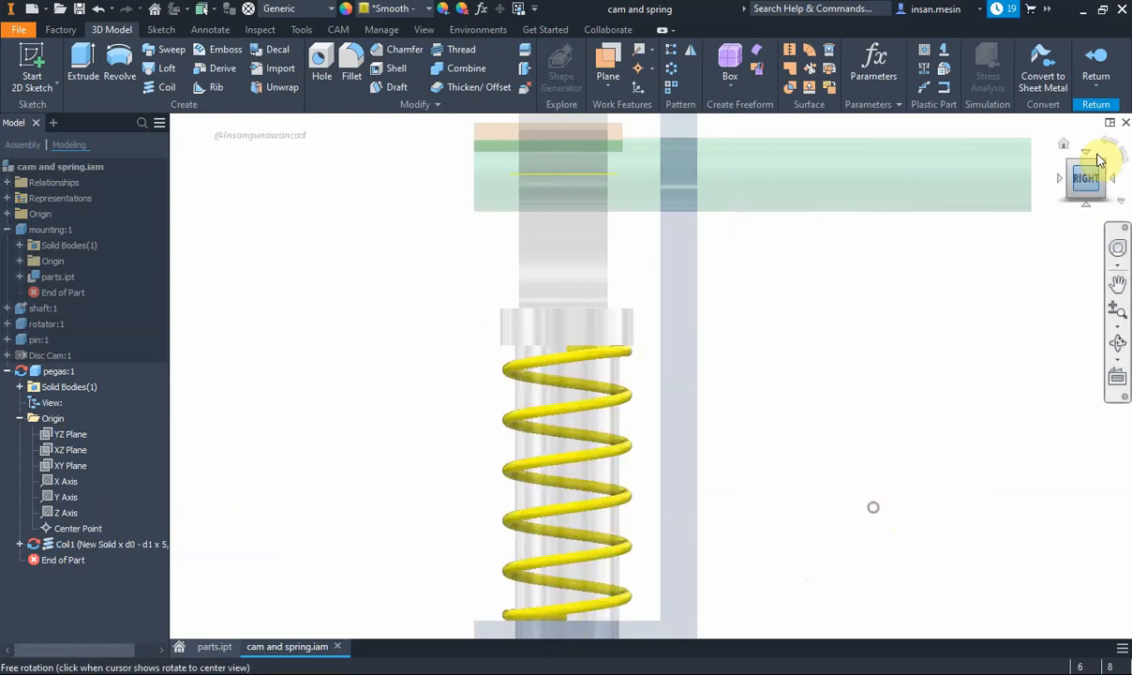
{"action": "left_click", "coordinate": [1092, 70]}
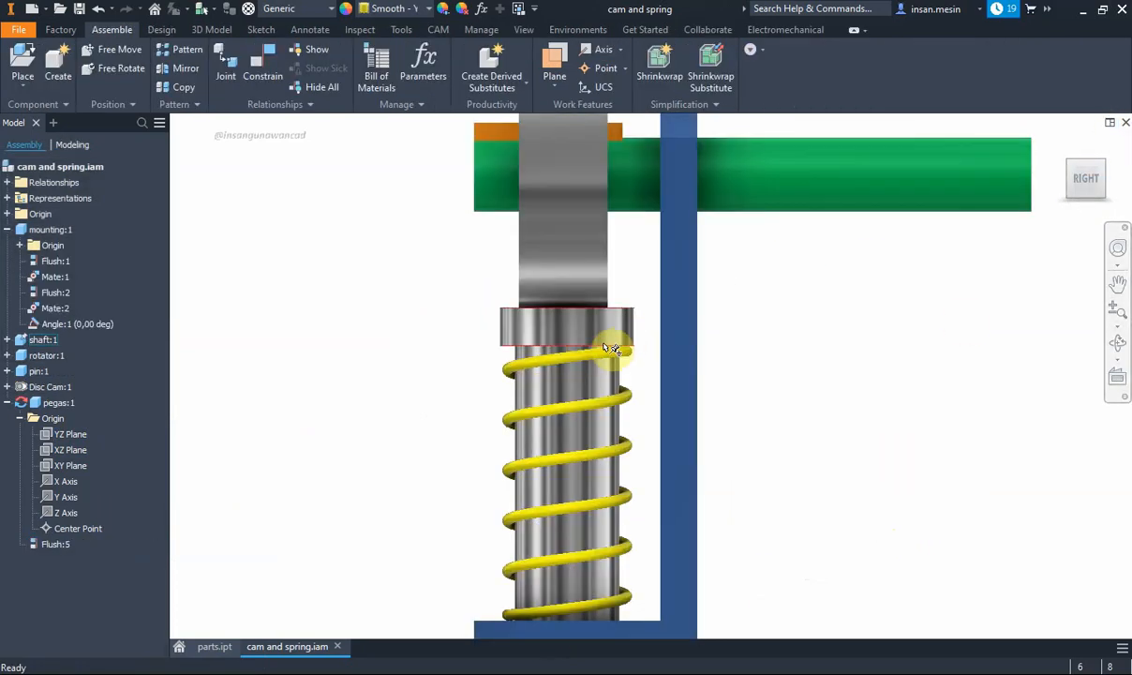
Delete the disc cam, the rotator and the pin from the assembly, leaving the mounting, shaft and spring
{"action": "scroll", "coordinate": [297, 427], "scroll_direction": "up", "scroll_amount": 3}
{"action": "middle_click_drag", "start_coordinate": [515, 361], "coordinate": [577, 371], "text": "shift"}
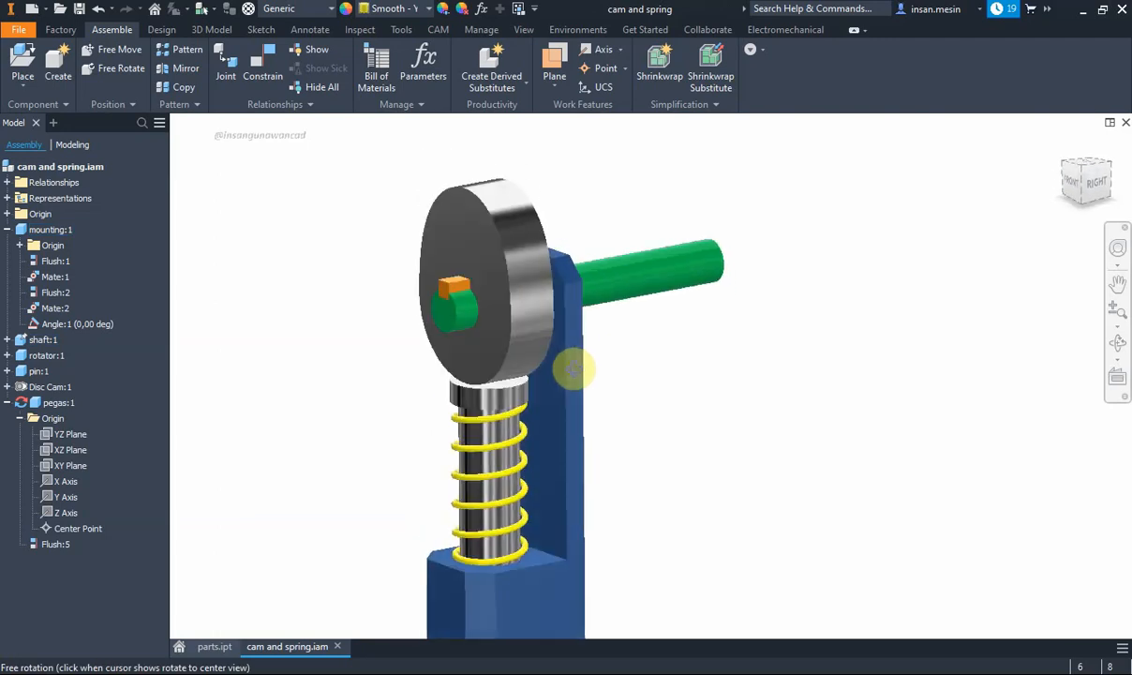
{"action": "left_click", "coordinate": [521, 356]}
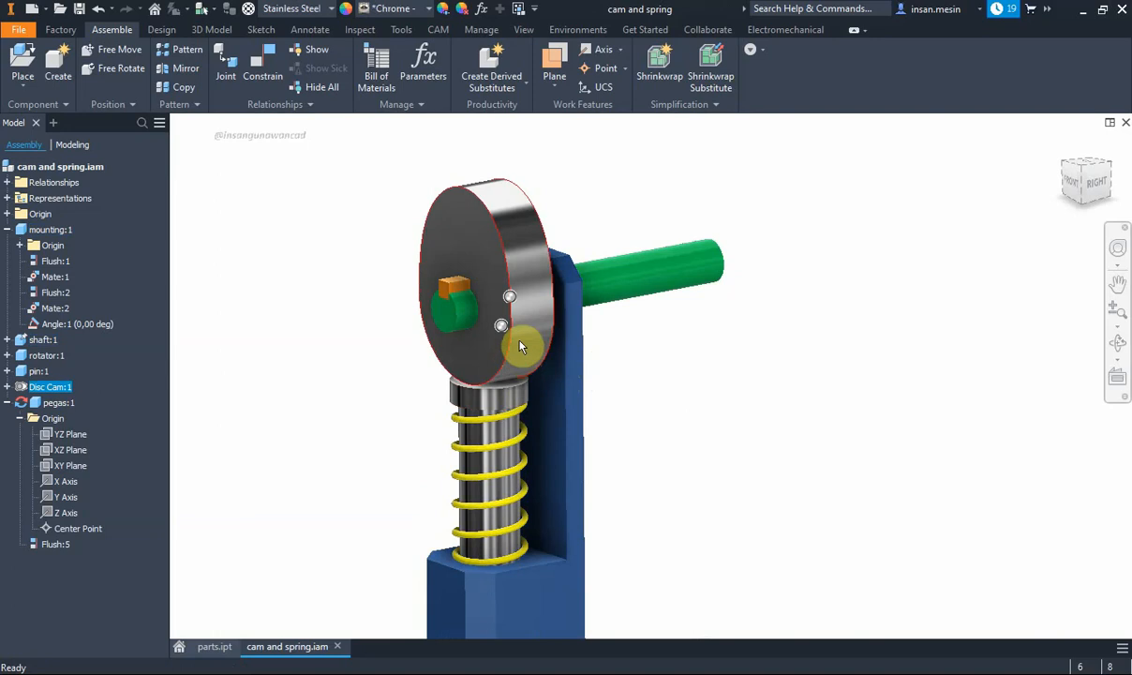
{"action": "key", "text": "Delete"}
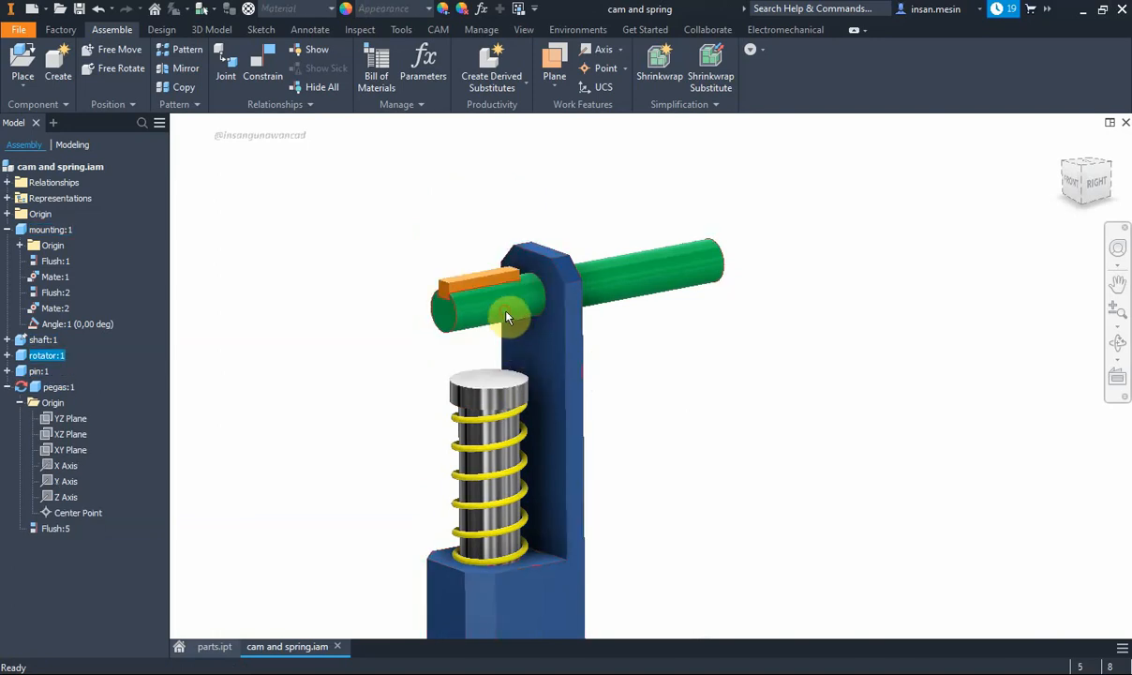
{"action": "key", "text": "Delete"}
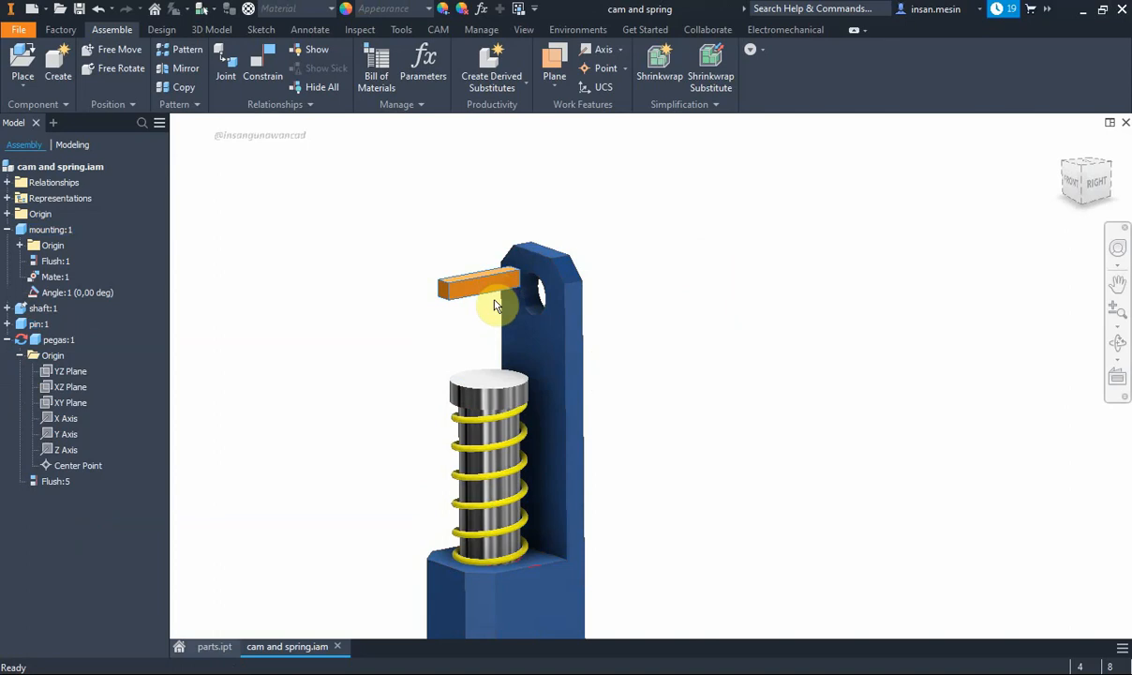
{"action": "key", "text": "Delete"}
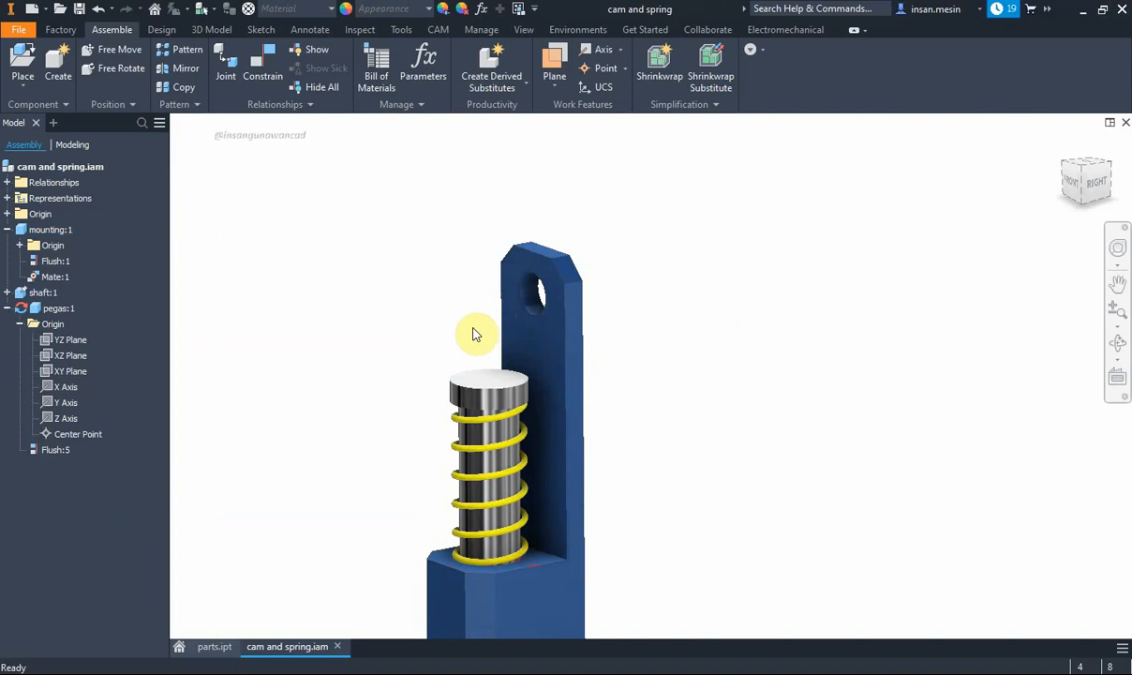
Constrain the underside of the shaft head to the mounting's upper face with a mate at a 37 mm offset
{"action": "left_click", "coordinate": [272, 79]}
{"action": "middle_click_drag", "start_coordinate": [639, 316], "coordinate": [682, 300]}
{"action": "middle_click_drag", "start_coordinate": [683, 301], "coordinate": [682, 278], "text": "shift"}
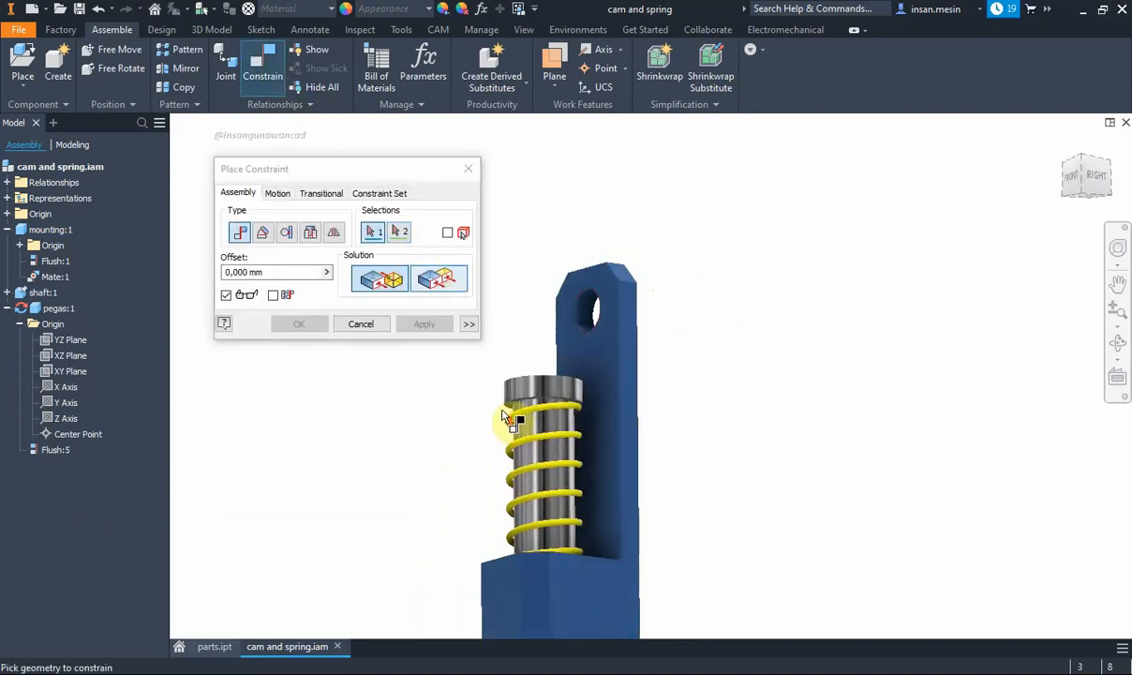
{"action": "scroll", "coordinate": [503, 415], "scroll_direction": "up", "scroll_amount": 3}
{"action": "left_click", "coordinate": [532, 385]}
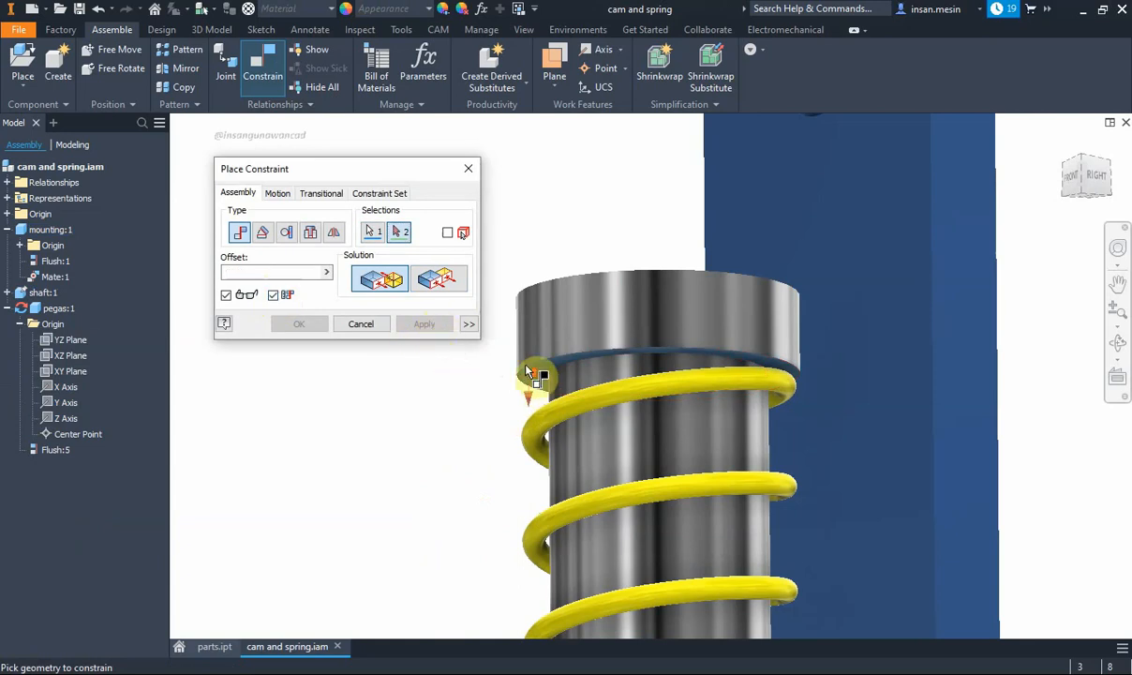
{"action": "scroll", "coordinate": [520, 385], "scroll_direction": "down", "scroll_amount": 4}
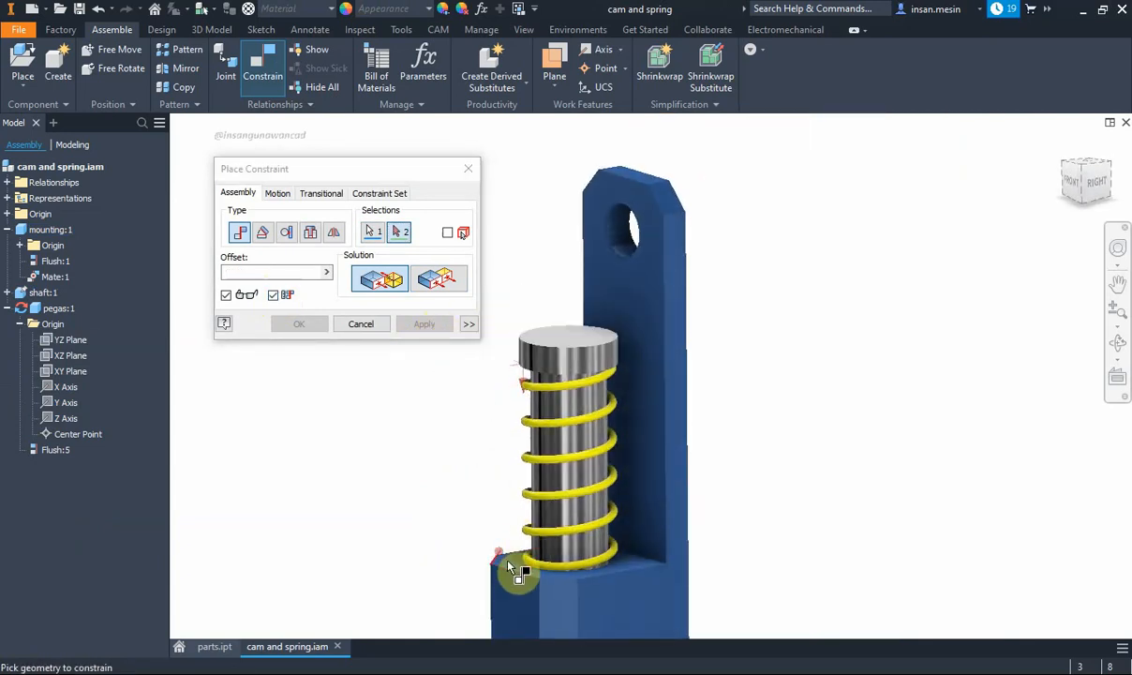
{"action": "left_click", "coordinate": [513, 569]}
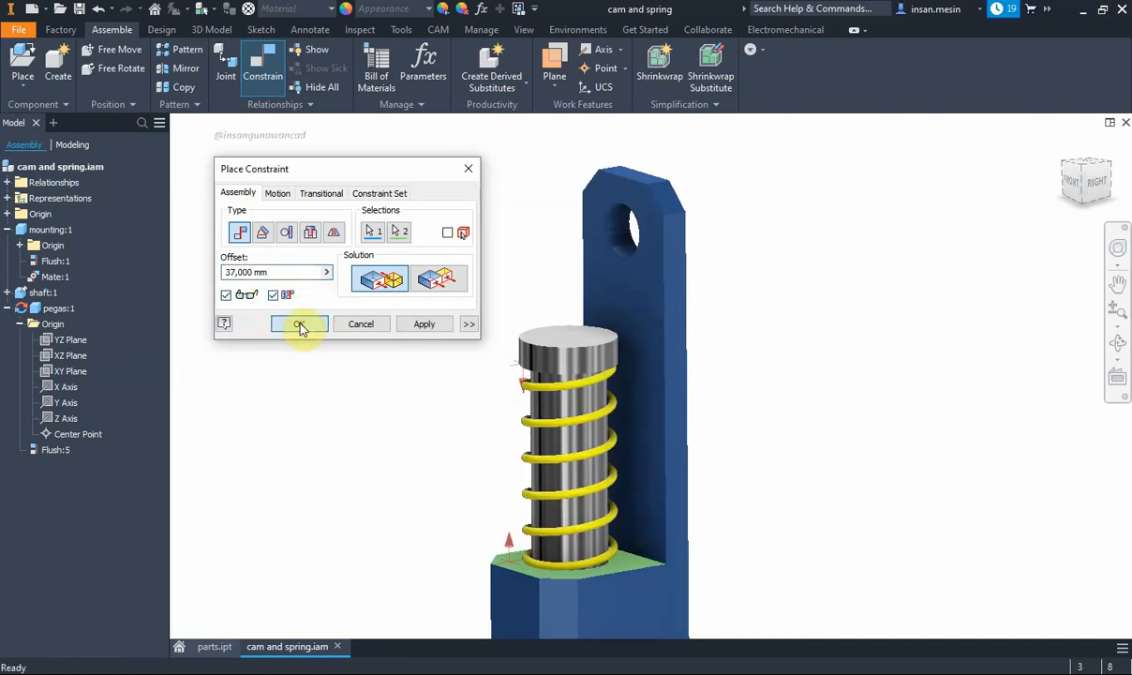
{"action": "left_click", "coordinate": [299, 324]}
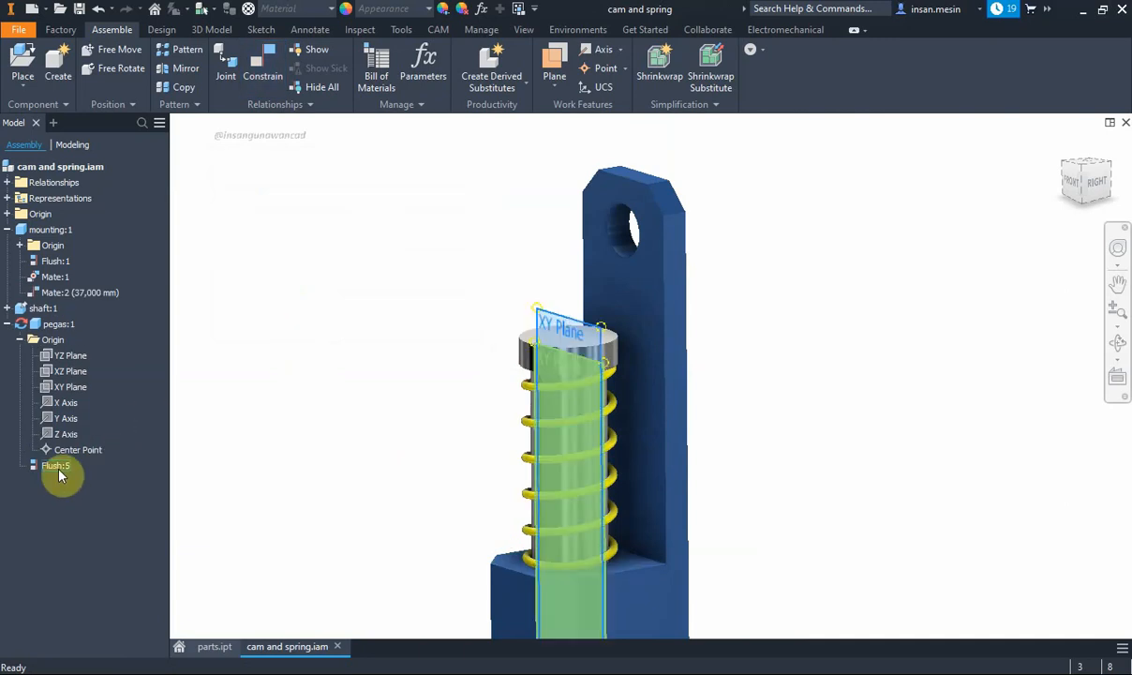
{"action": "right_click", "coordinate": [87, 291]}
{"action": "left_click", "coordinate": [148, 390]}
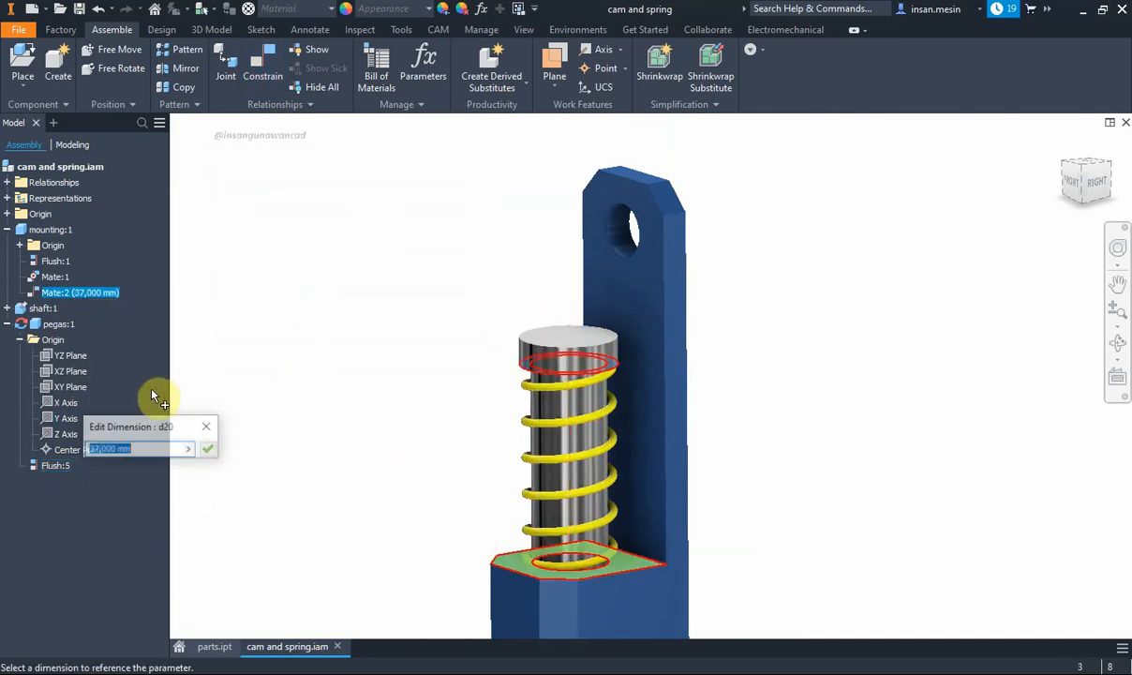
{"action": "left_click", "coordinate": [214, 431]}
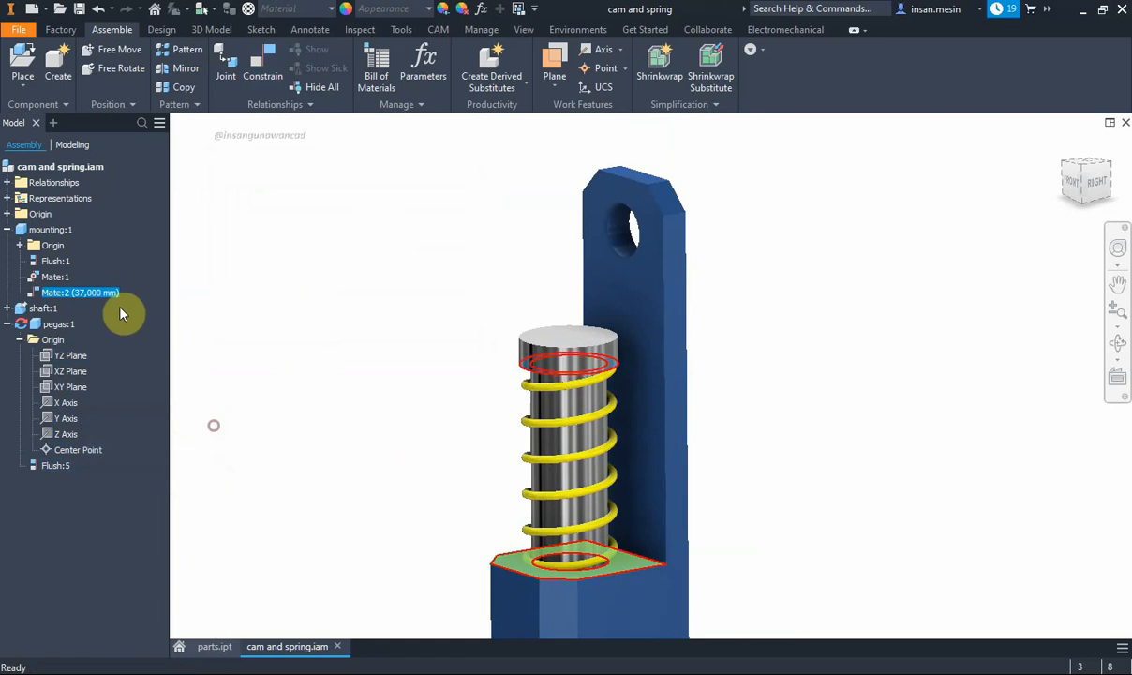
Open the drive settings of the 37 mm mate, set the end value to 20 mm and try to play the motion
{"action": "right_click", "coordinate": [103, 296]}
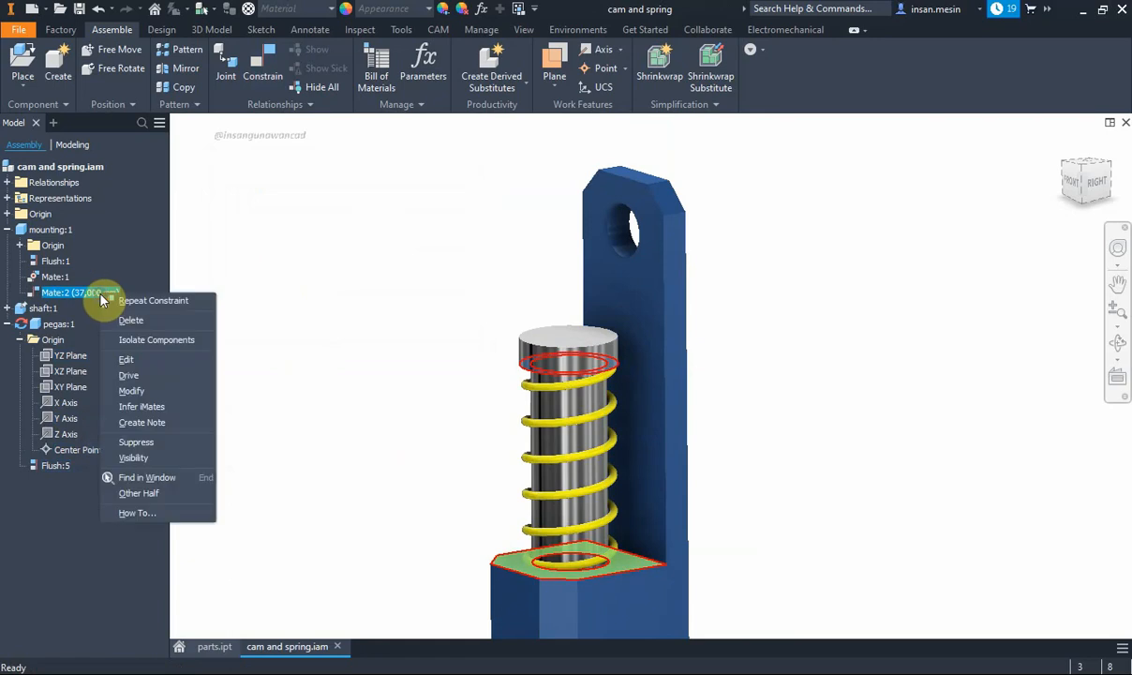
{"action": "left_click", "coordinate": [148, 375]}
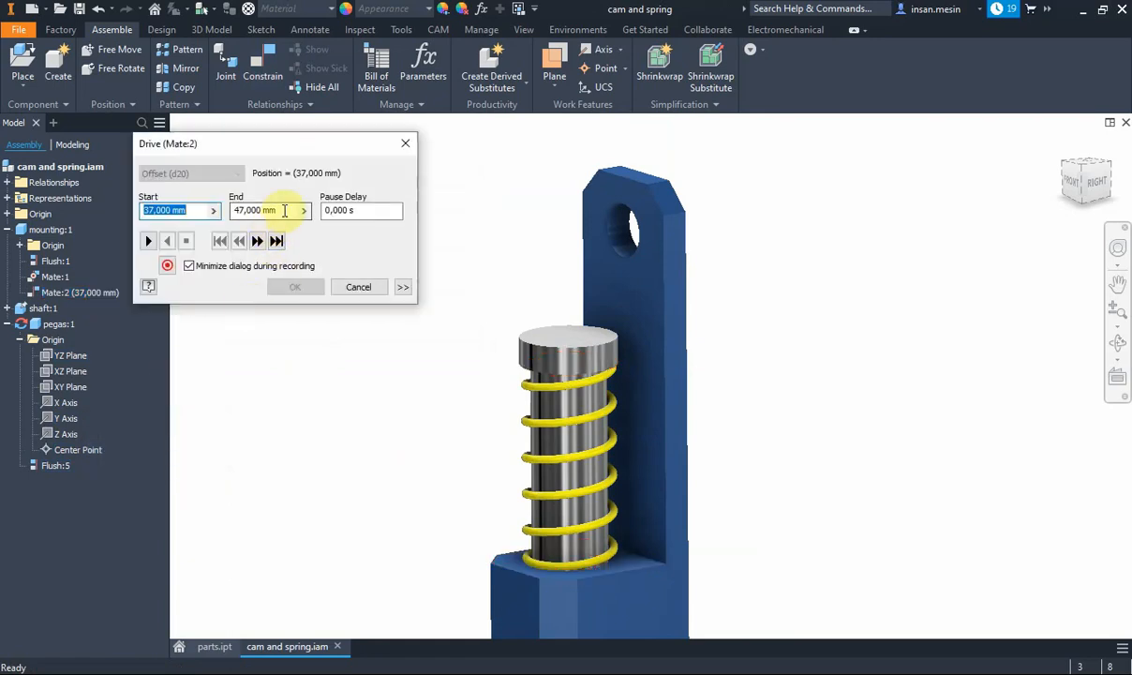
{"action": "left_click", "coordinate": [284, 210]}
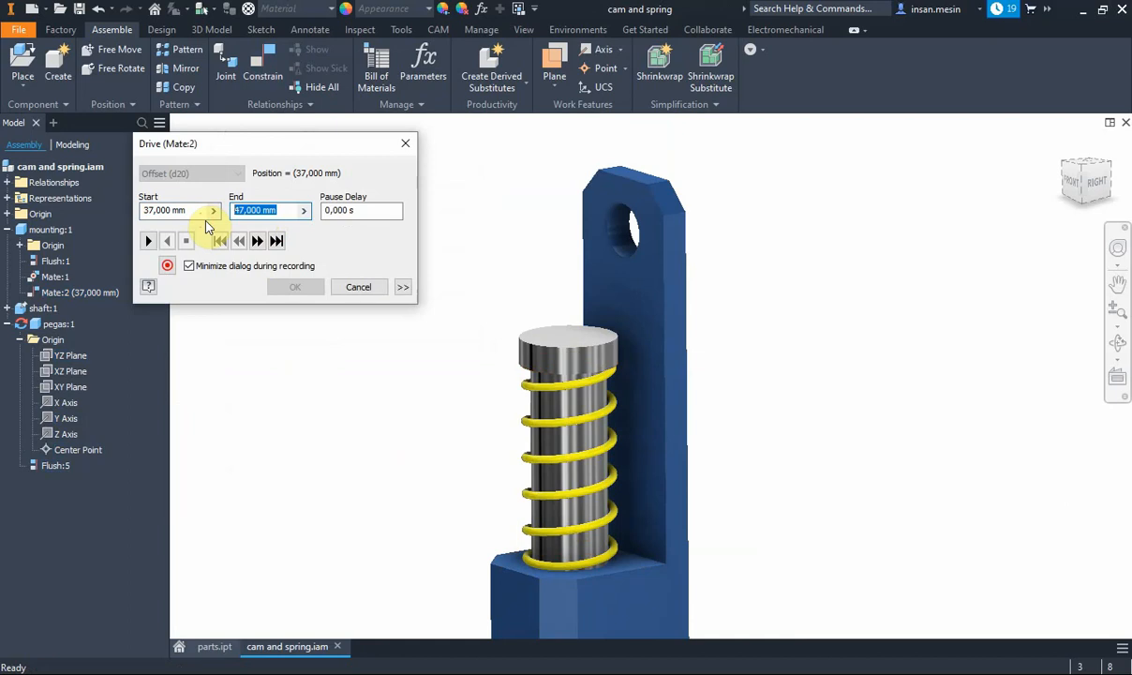
{"action": "type", "text": "20"}
{"action": "left_click", "coordinate": [170, 241]}
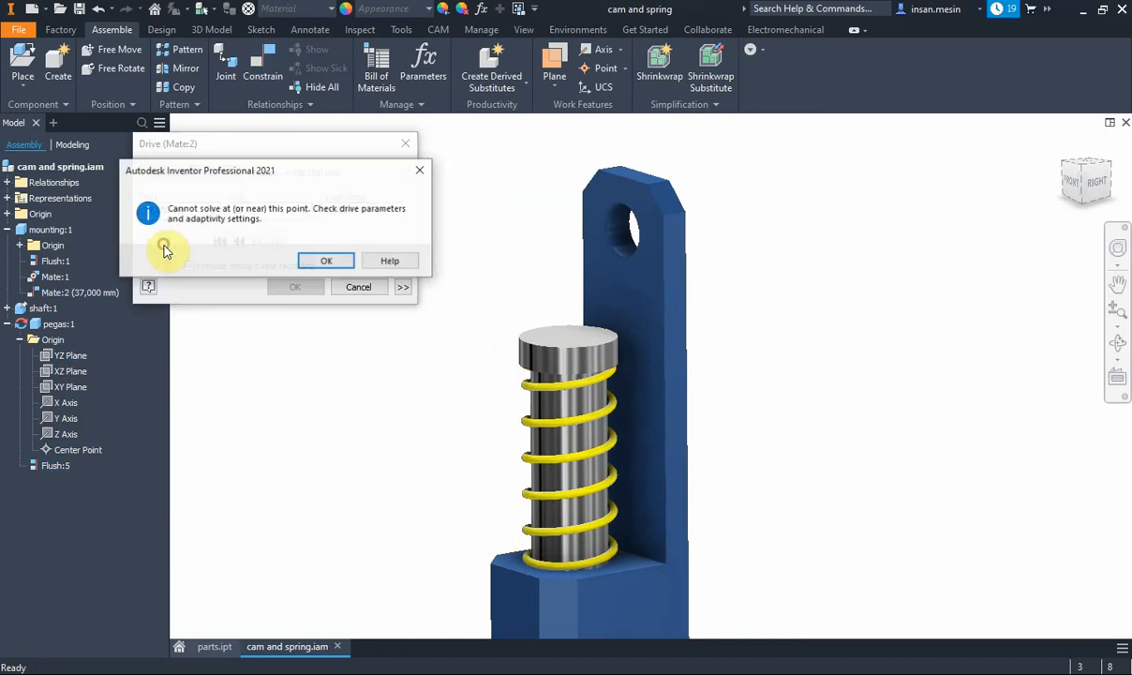
{"action": "left_click", "coordinate": [326, 261]}
Enable Drive Adaptivity, play the offset drive back and forth between 37 and 20 mm to check the spring, and cancel the drive
{"action": "left_click", "coordinate": [402, 289]}
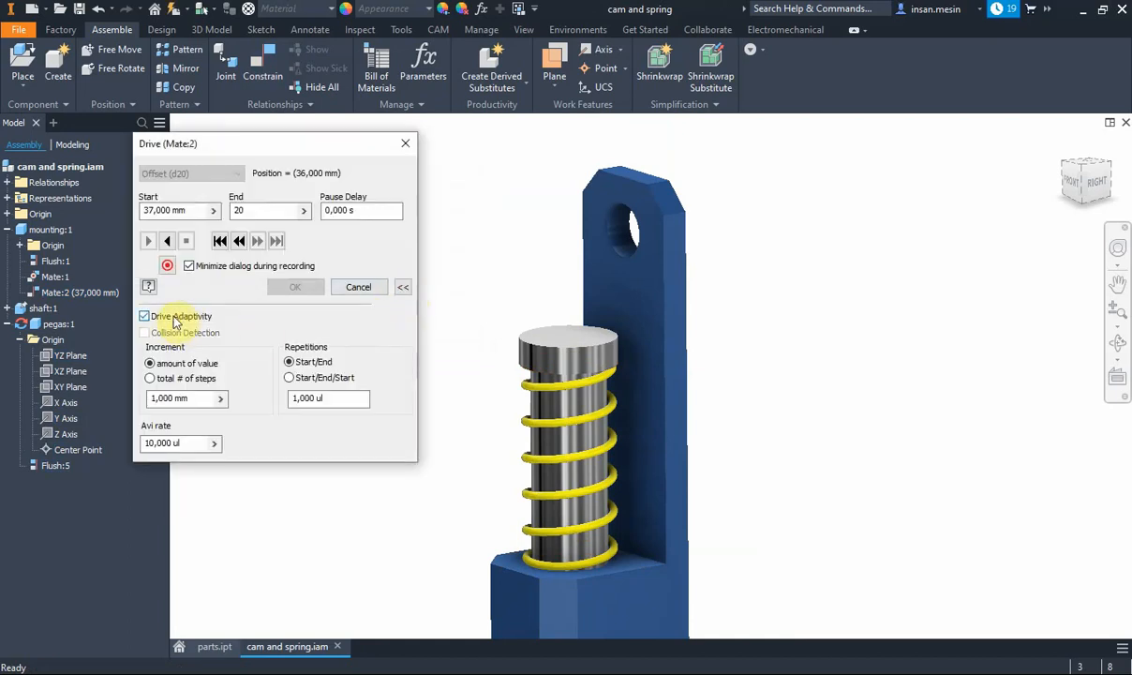
{"action": "left_click", "coordinate": [169, 242]}
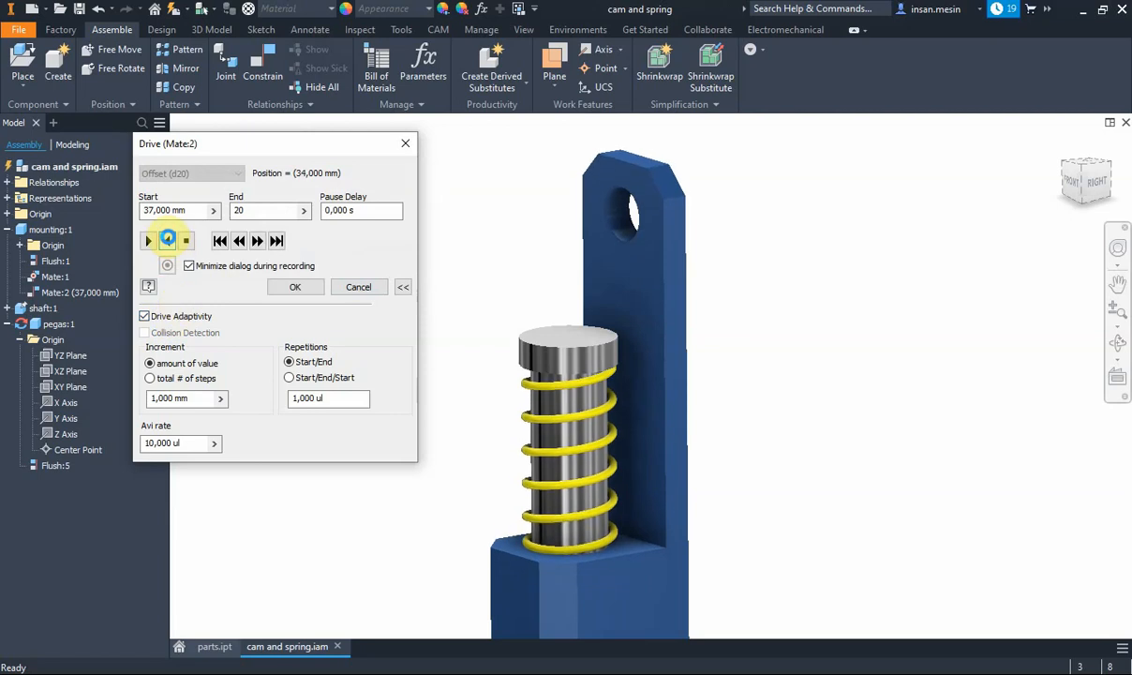
{"action": "scroll", "coordinate": [663, 231], "scroll_direction": "up", "scroll_amount": 2}
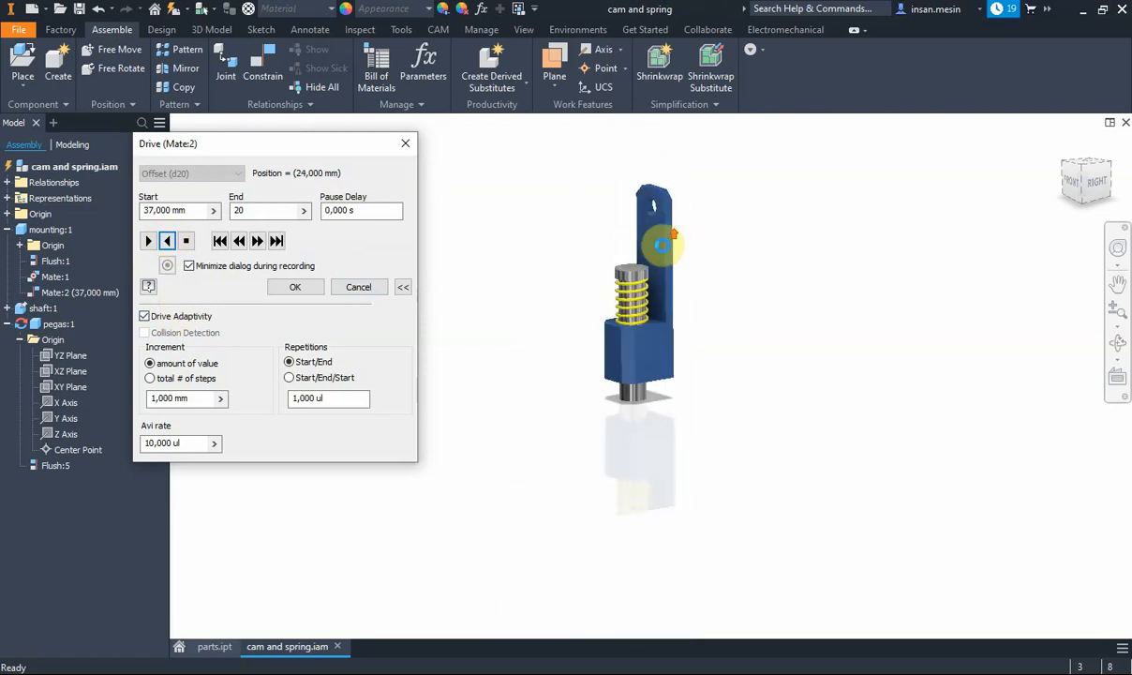
{"action": "scroll", "coordinate": [689, 271], "scroll_direction": "down", "scroll_amount": 2}
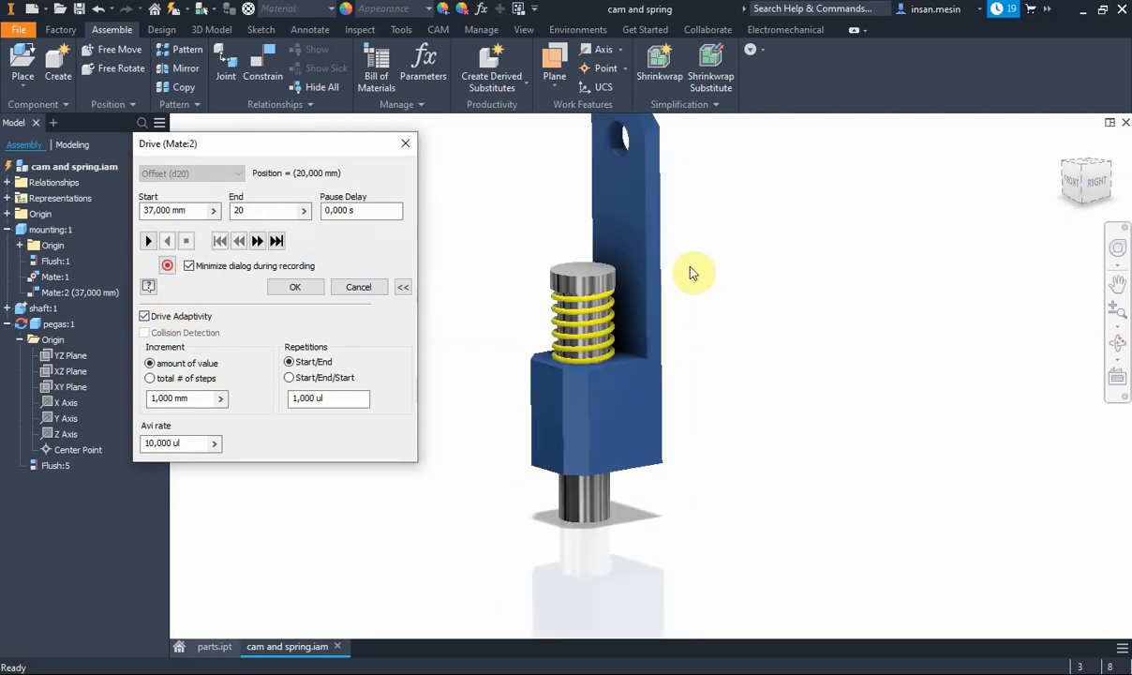
{"action": "left_click", "coordinate": [148, 242]}
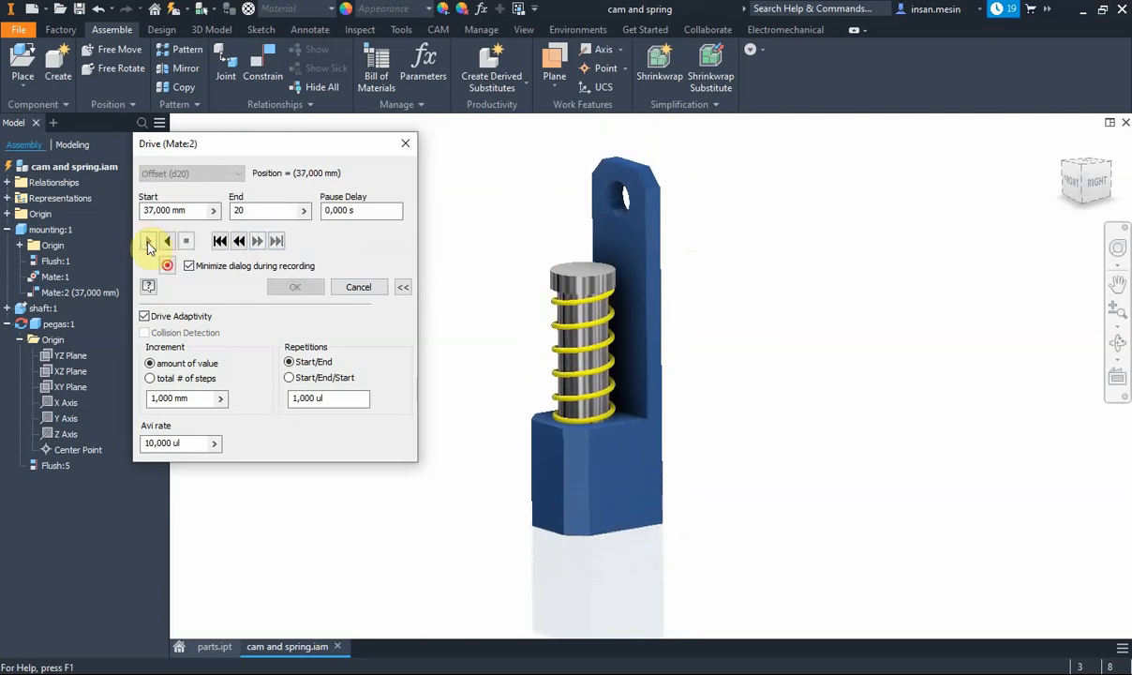
{"action": "left_click", "coordinate": [166, 242]}
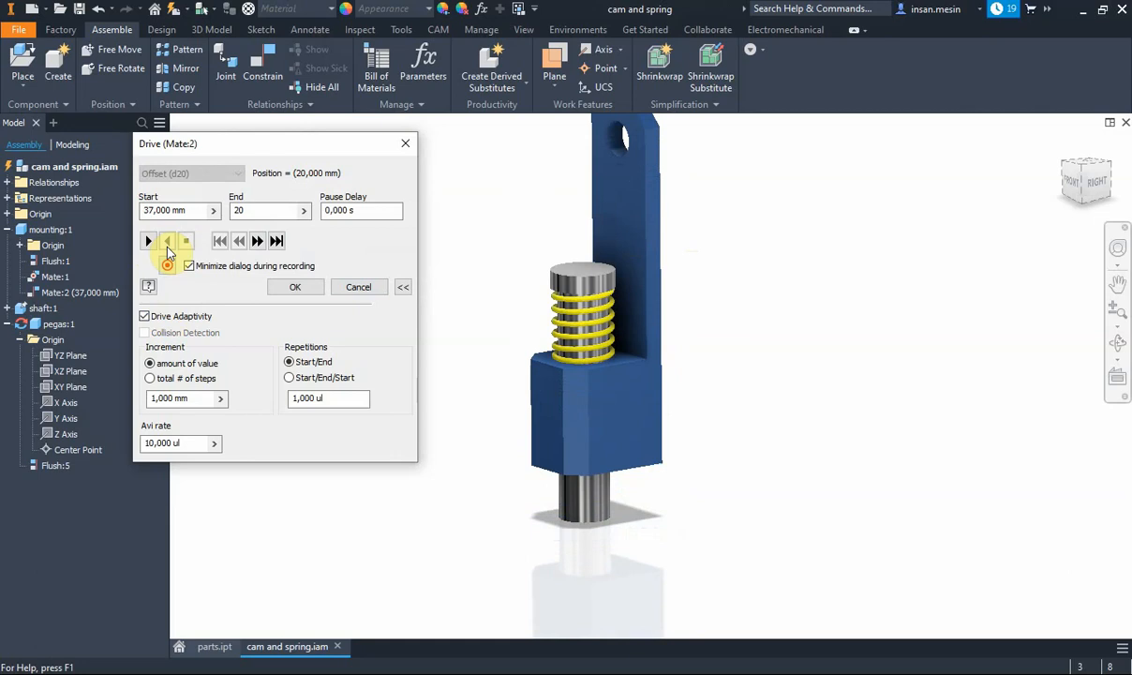
{"action": "left_click", "coordinate": [361, 287]}
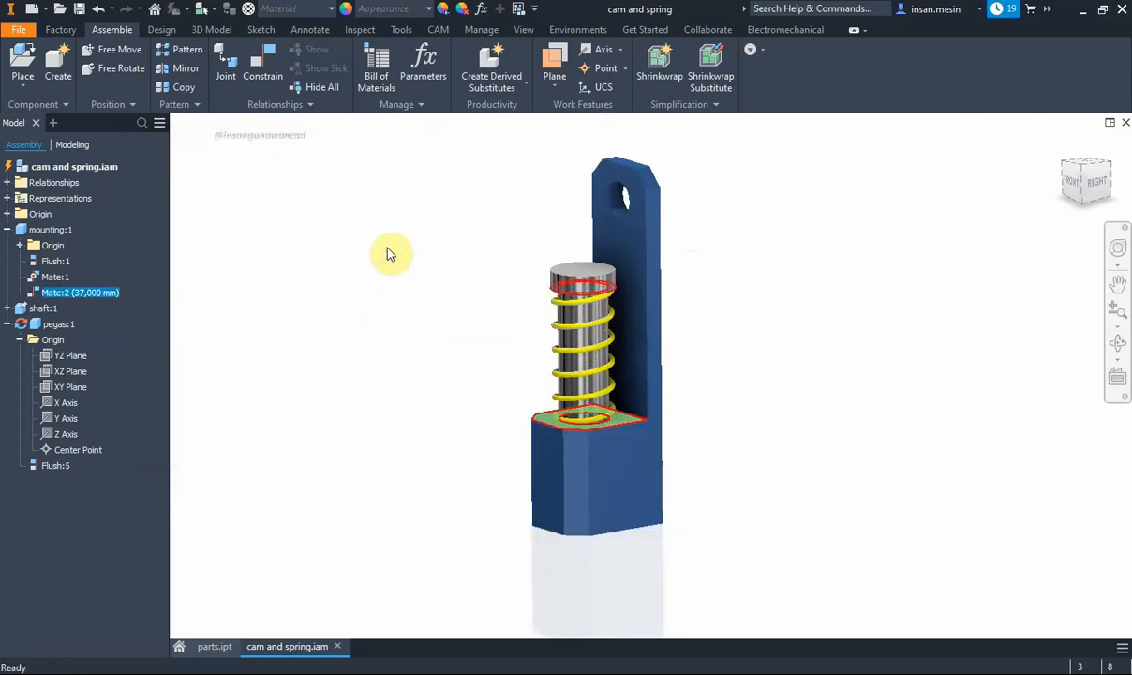
{"action": "left_click", "coordinate": [458, 293]}
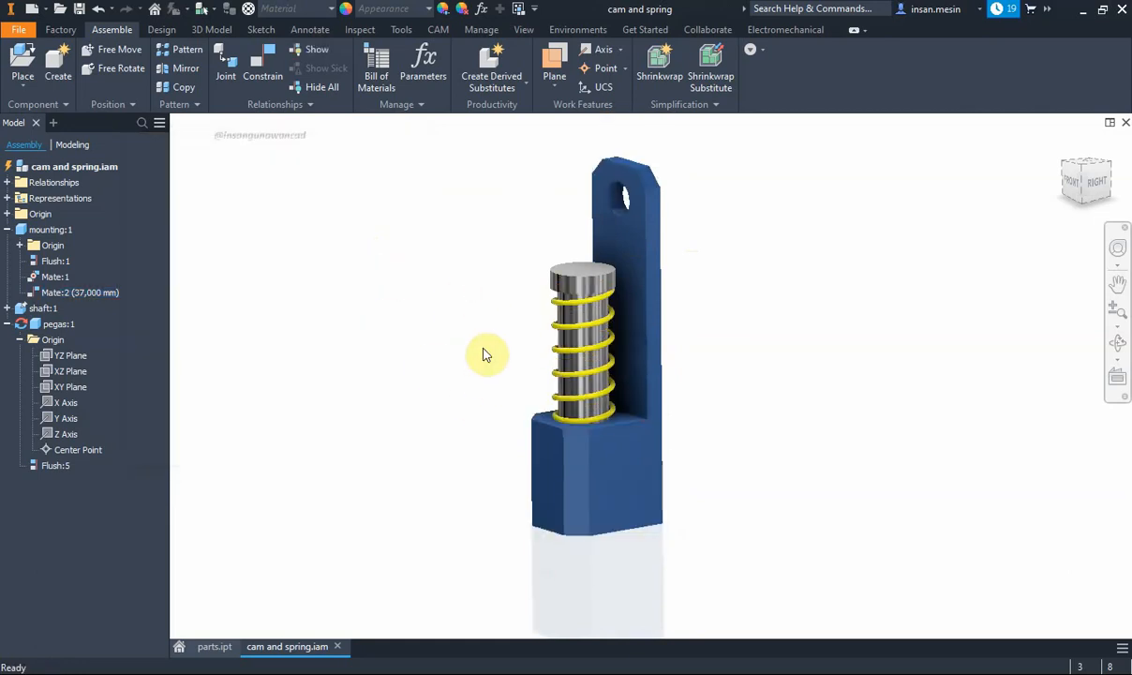
Switch to VLC media player to watch the recorded sping+cam.avi animation
{"action": "key", "text": "alt+Tab"}
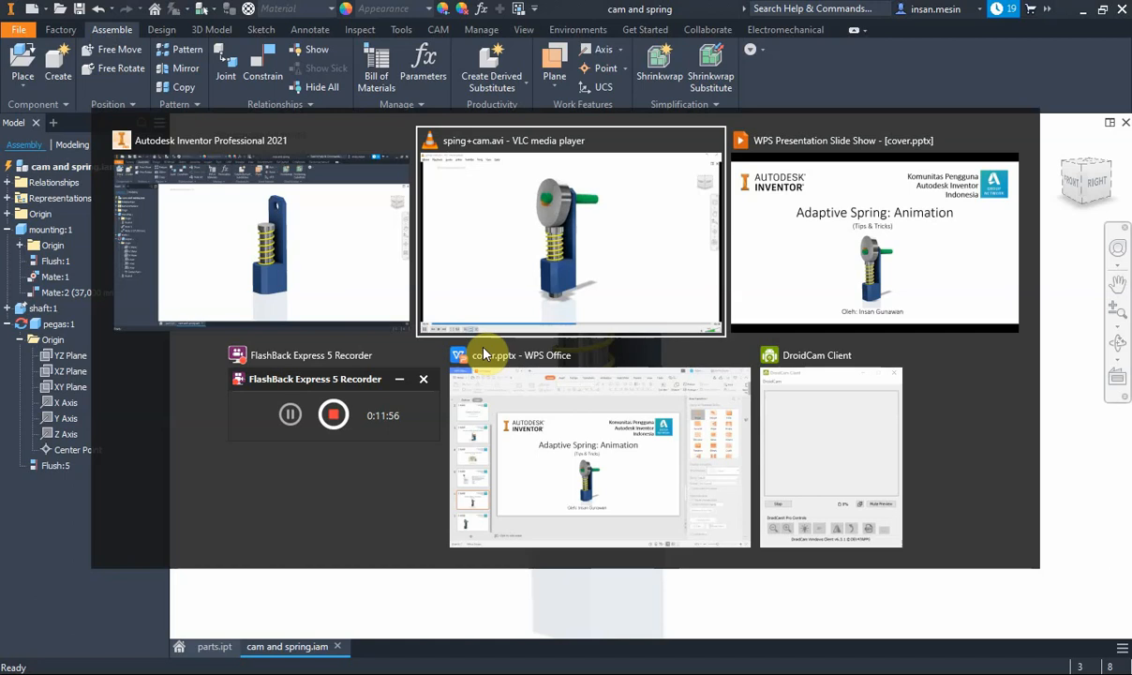
{"action": "key", "text": "alt+Tab"}
{"action": "key", "text": "alt+Tab"}
{"action": "key", "text": "alt+Tab"}
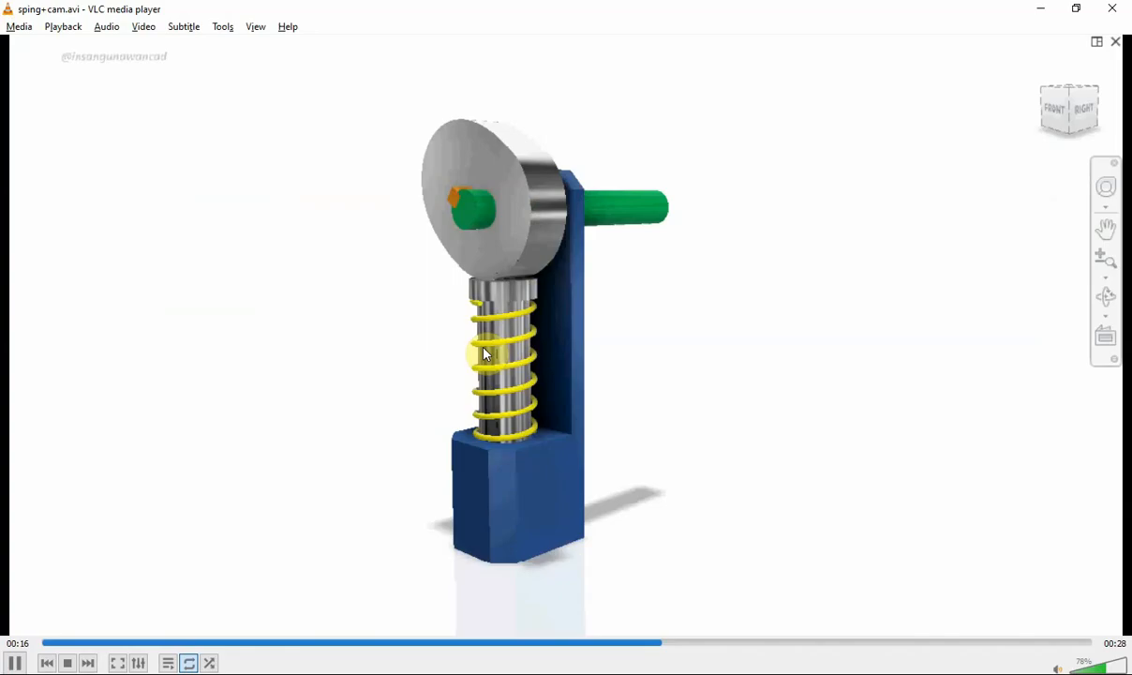